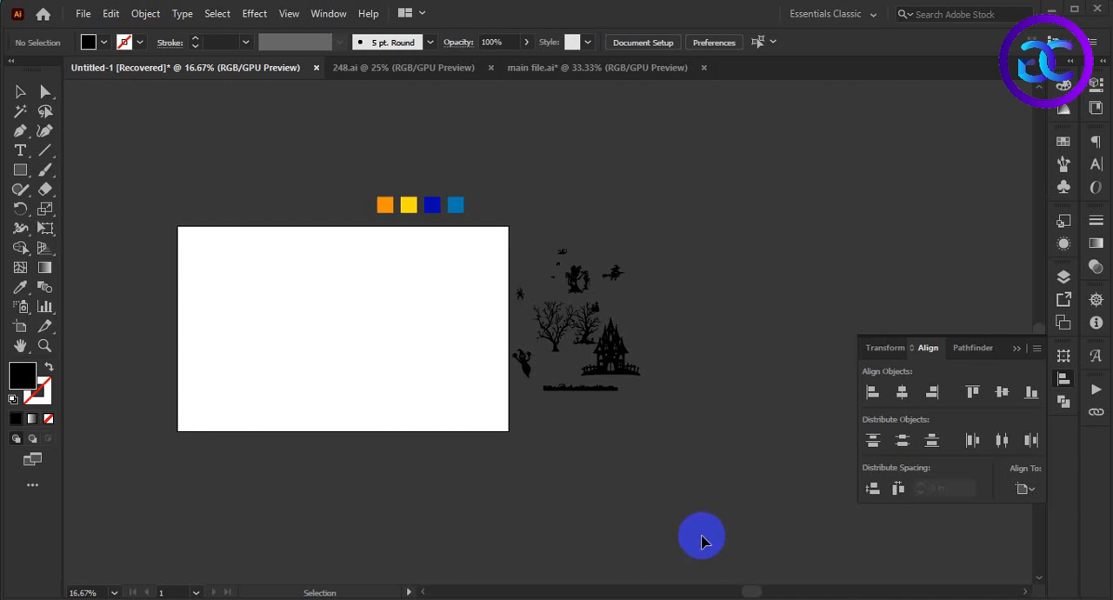
Step: Draw a black rectangle covering the whole artboard and lock it as the background
scroll(135, 359, "up", 1, "alt")
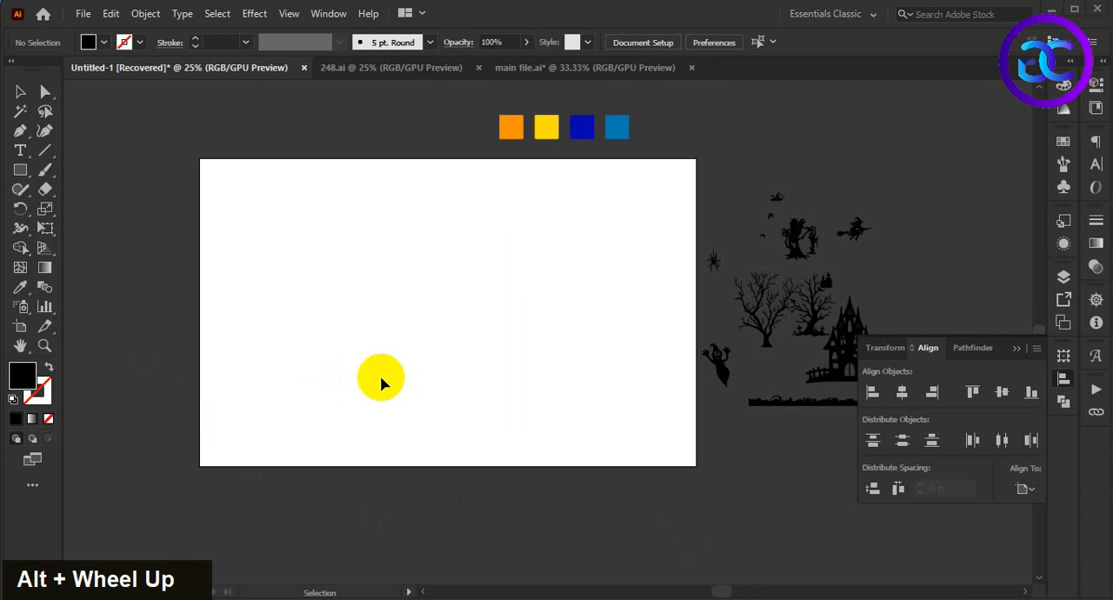
key("space")
mouse_move(382, 374)
left_mouse_down()
mouse_move(426, 373)
mouse_move(400, 373)
left_mouse_up()
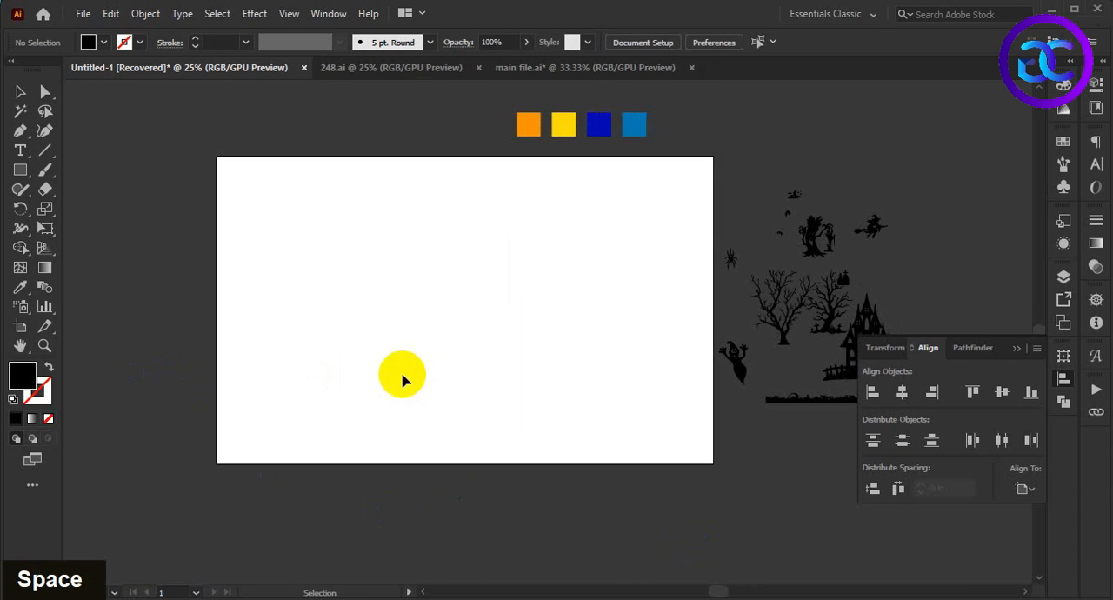
left_click_drag(217, 157, 713, 464)
left_click(20, 94)
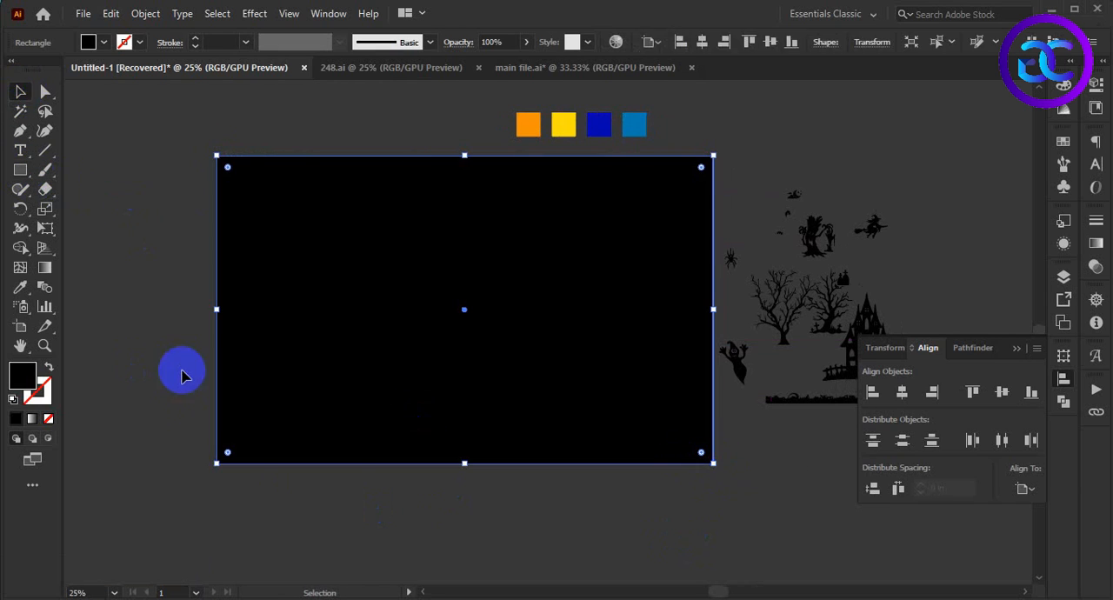
key("ctrl+2")
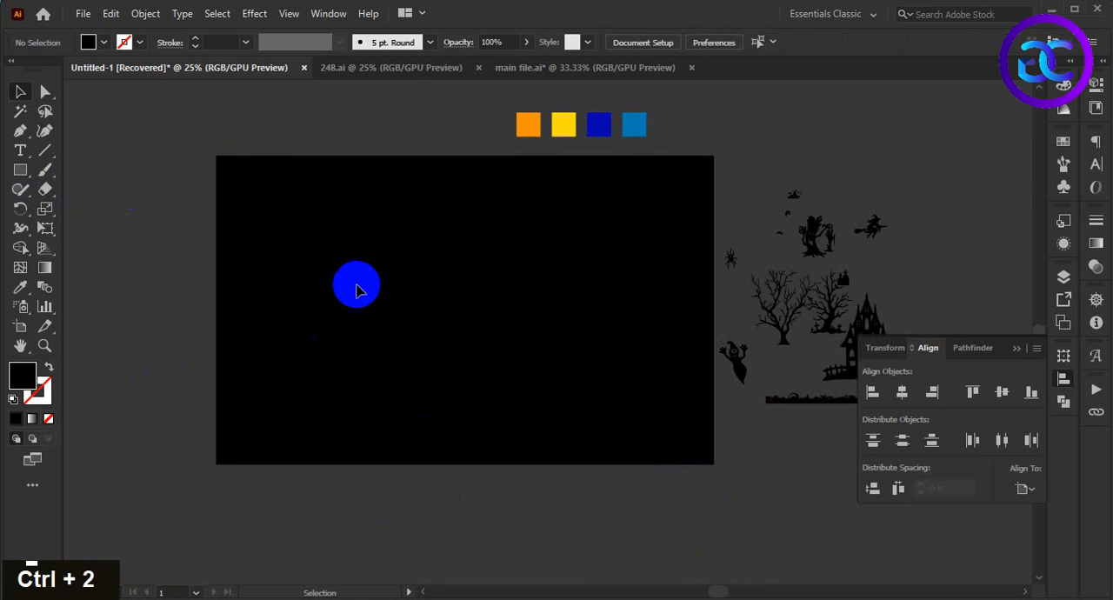
Step: Draw a large circle around the middle of the black background with the Ellipse tool and nudge it slightly down
double_click(591, 329)
key("alt")
key("alt")
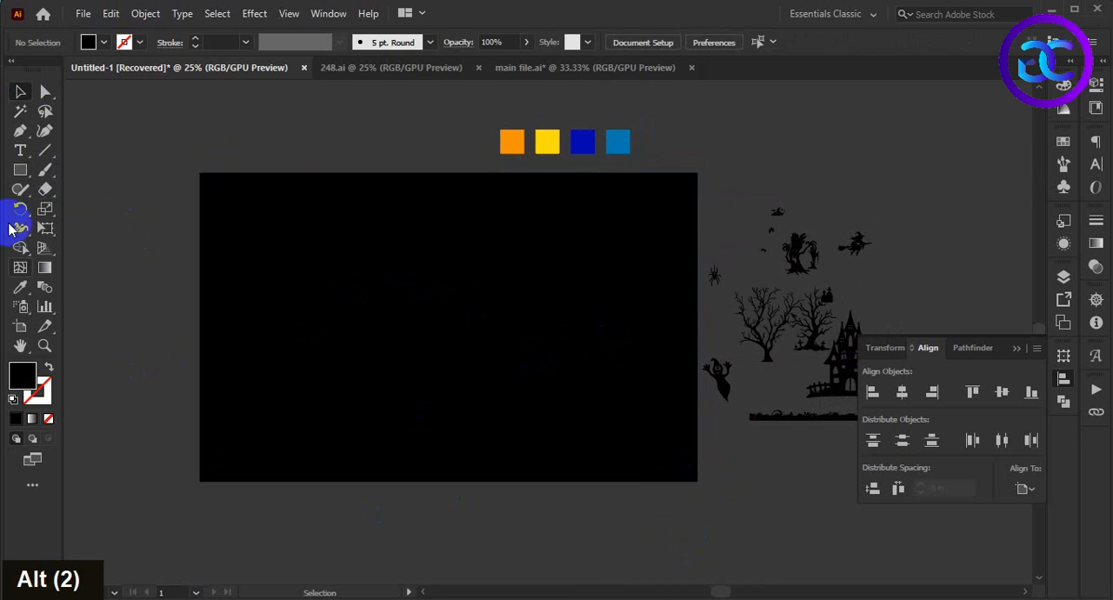
right_click(29, 177)
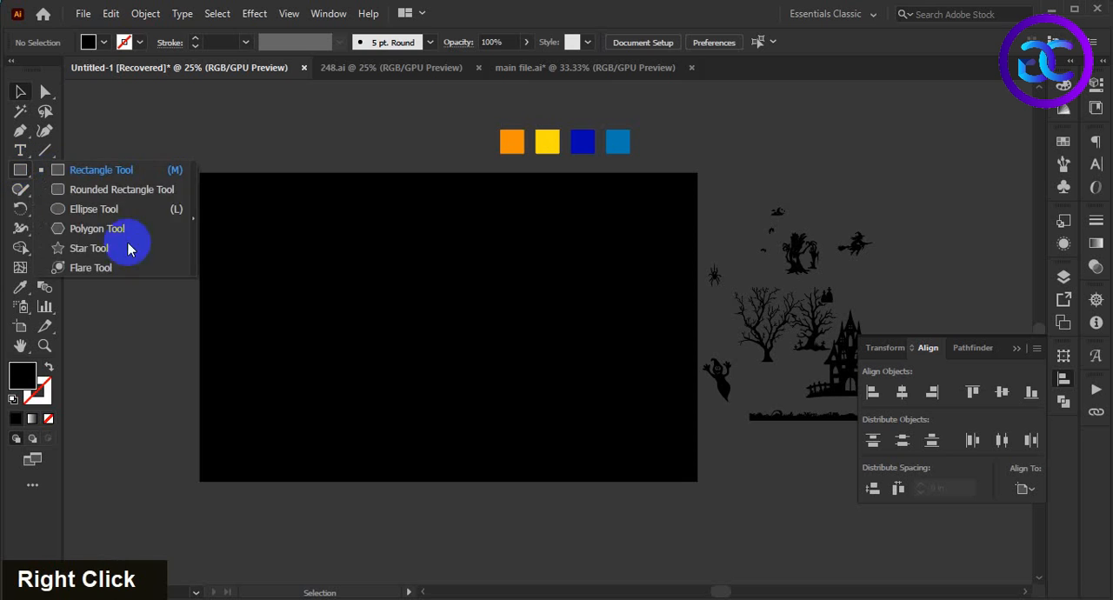
left_click(109, 211)
left_click_drag(484, 316, 580, 411)
left_click(21, 94)
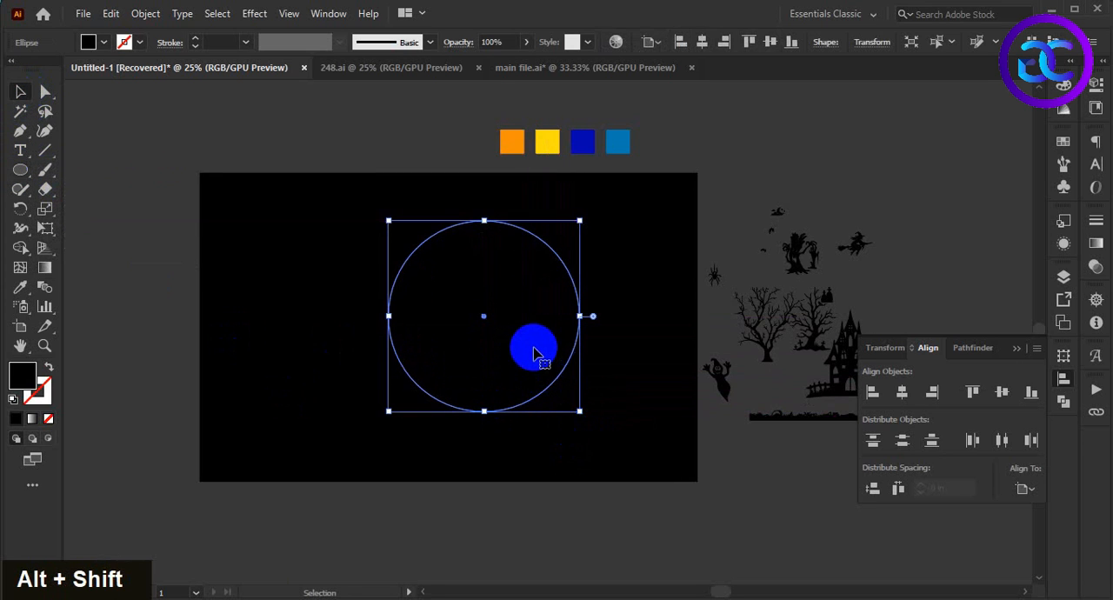
left_click_drag(532, 319, 533, 321)
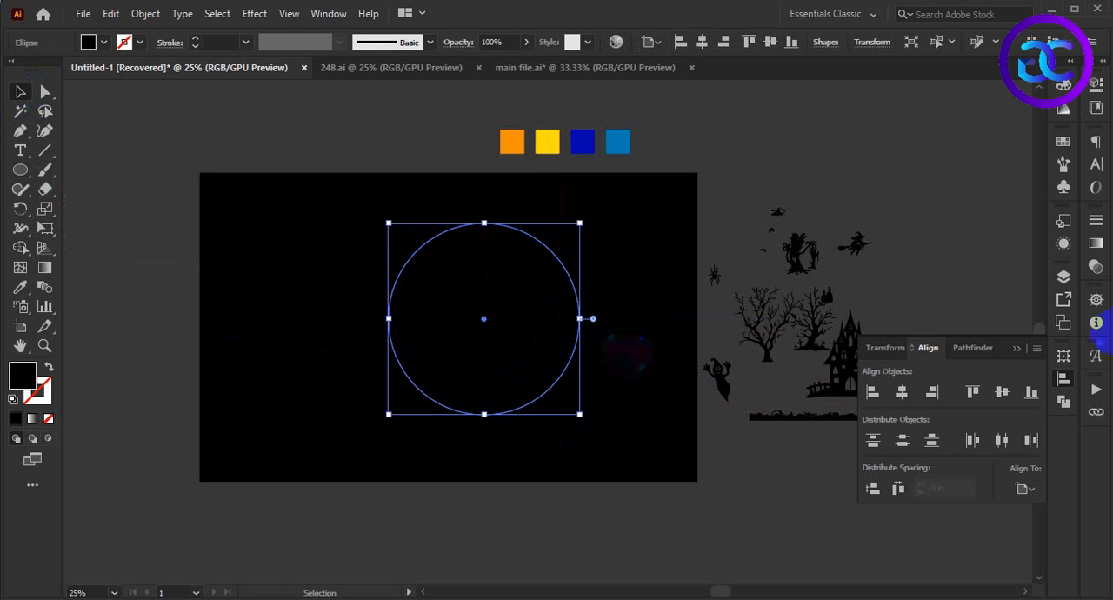
Step: Fill the circle with a radial gradient and colour its outer stop with the orange sample swatch
left_click(1095, 249)
left_click(1006, 338)
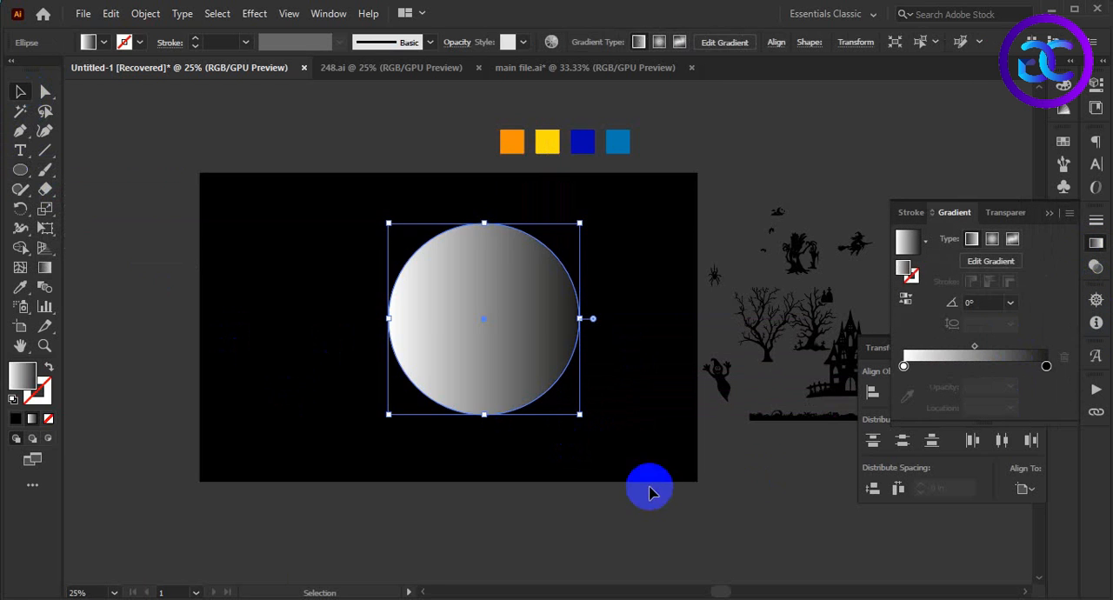
scroll(658, 355, "up", 1)
key("space")
left_click_drag(651, 290, 628, 347)
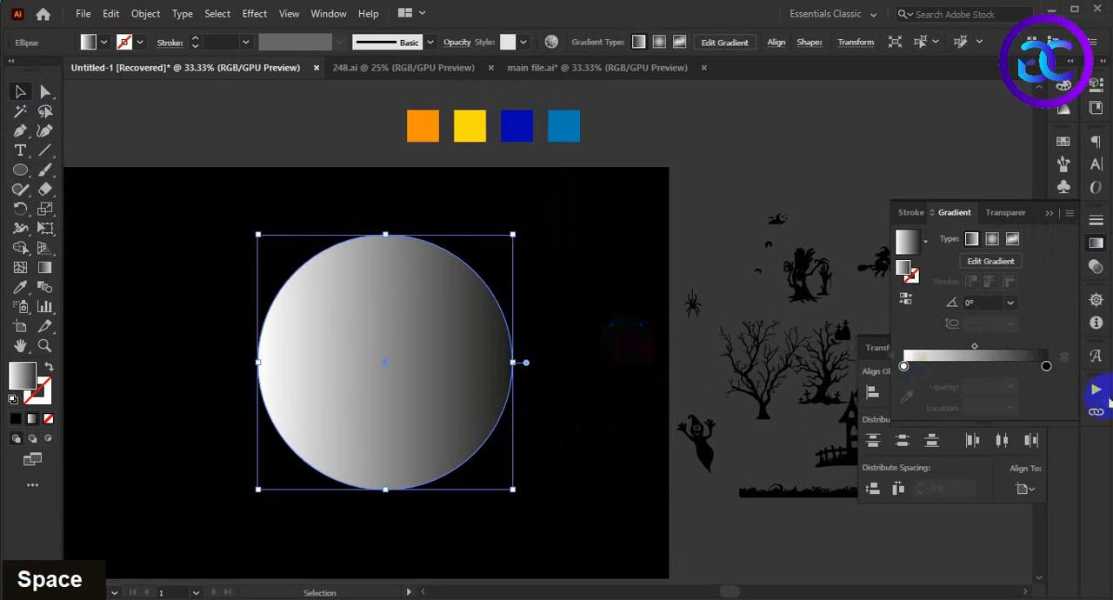
left_click(992, 239)
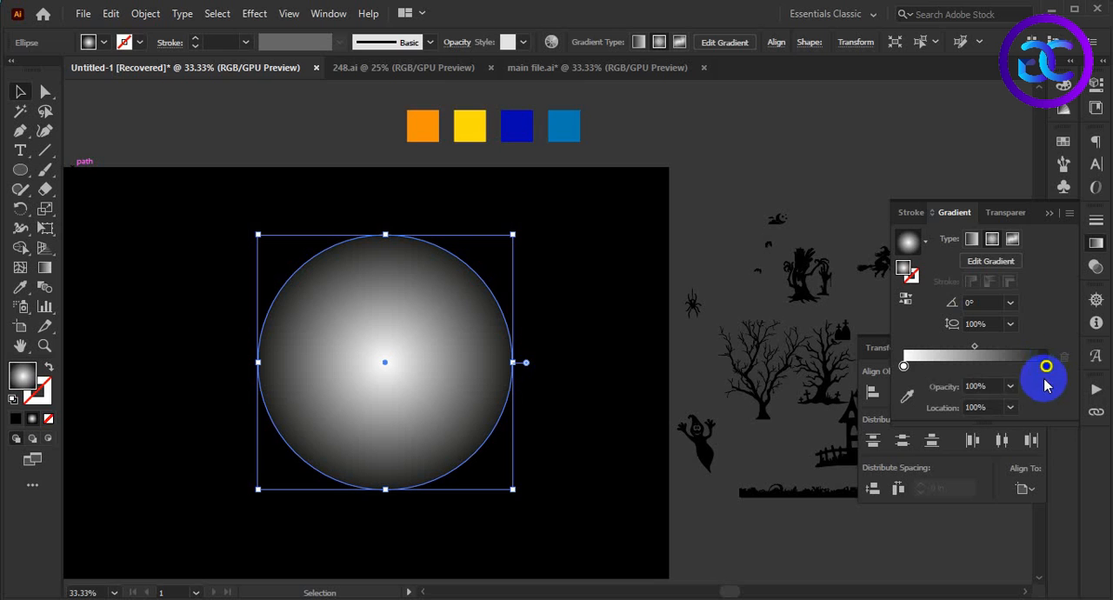
left_click(908, 399)
left_click(426, 128)
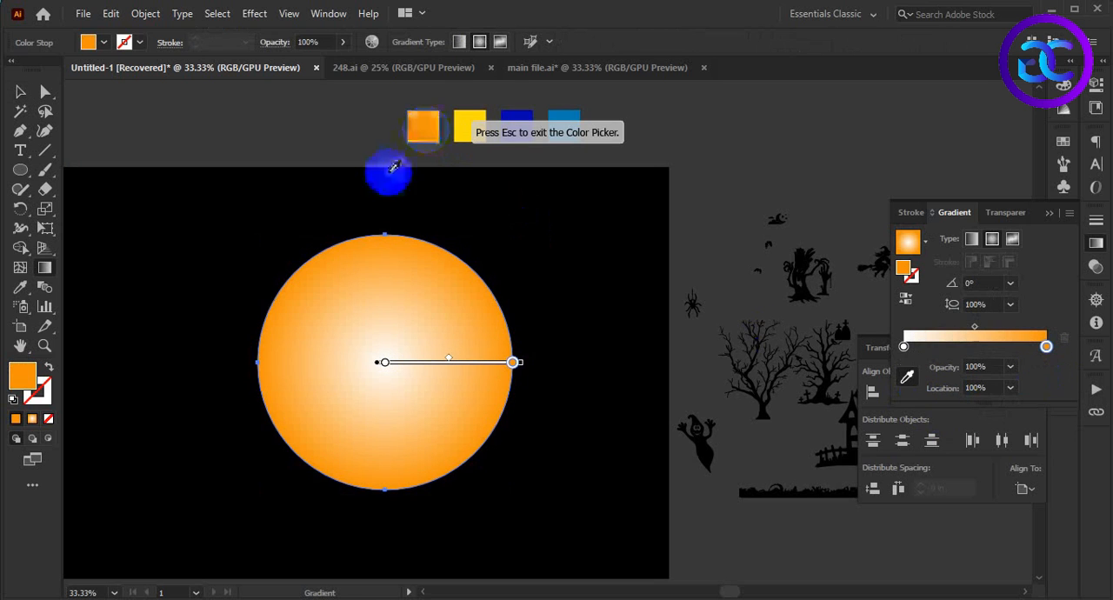
Step: Duplicate the orange gradient stop to about 75% and recolour the copy with the yellow sample swatch
left_click(1047, 347)
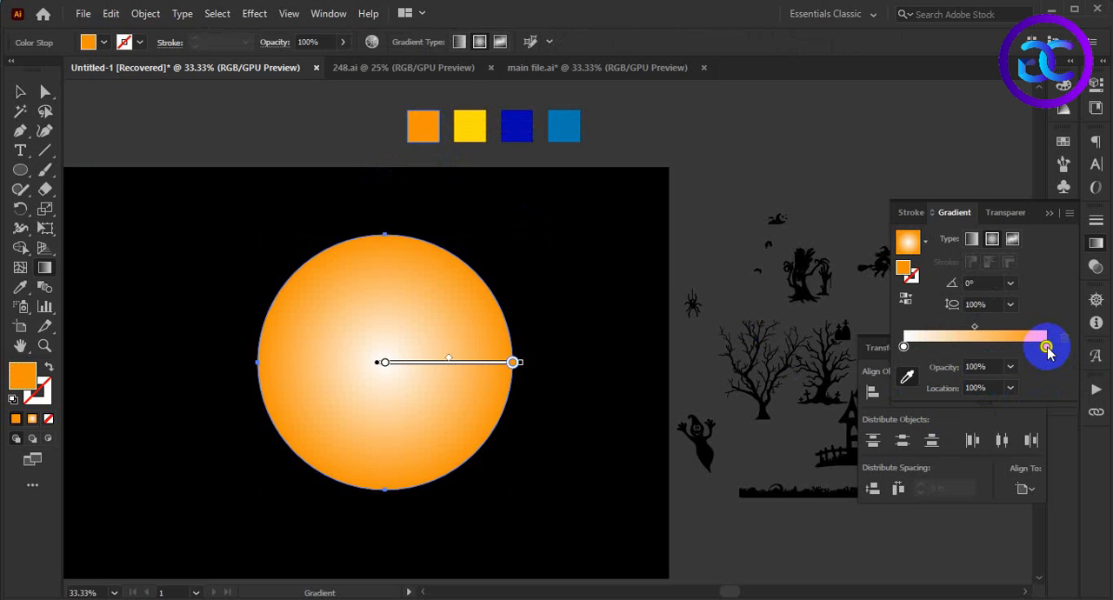
left_click_drag(1019, 350, 1012, 348)
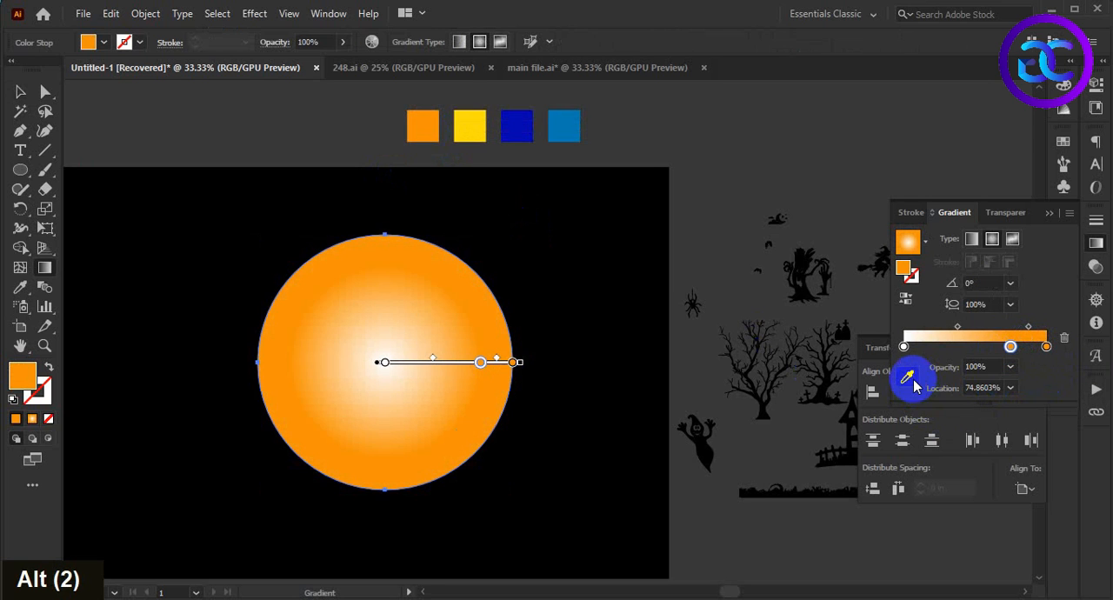
left_click(523, 140)
left_click(474, 122)
Step: Duplicate the gradient's white centre stop and place the copy at about 31%
left_click(904, 349)
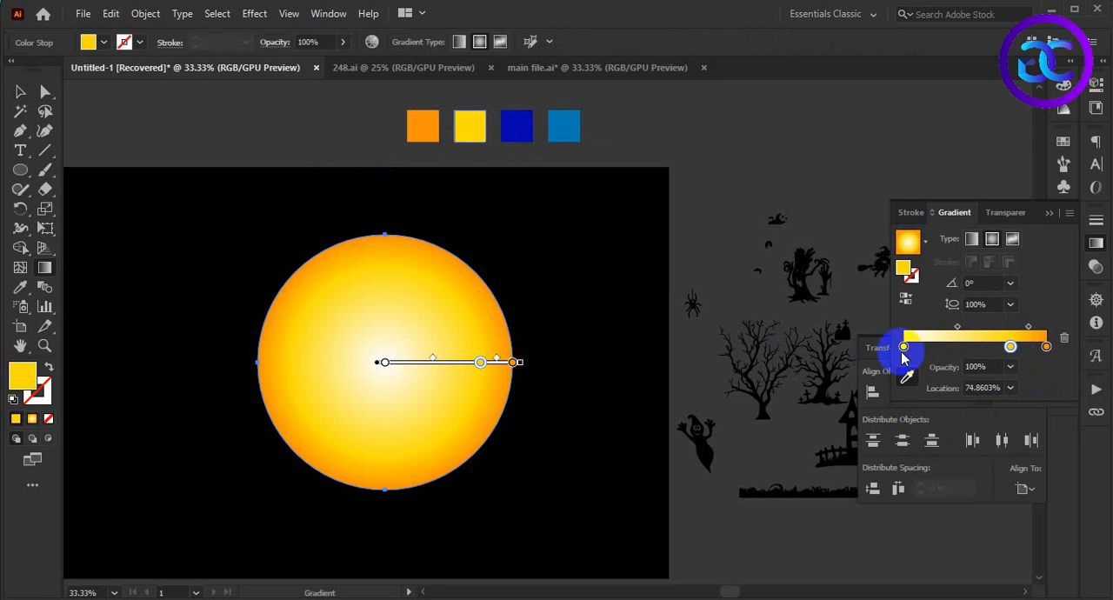
left_click_drag(906, 349, 954, 351)
left_click(369, 425)
scroll(413, 404, "up", 2, "alt")
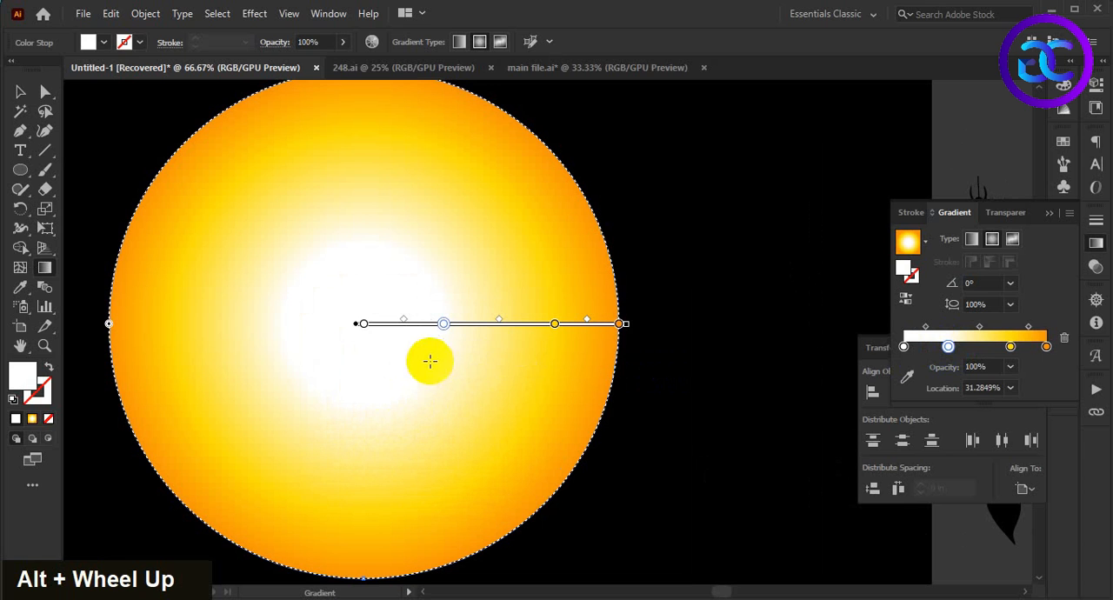
left_click_drag(446, 327, 466, 333)
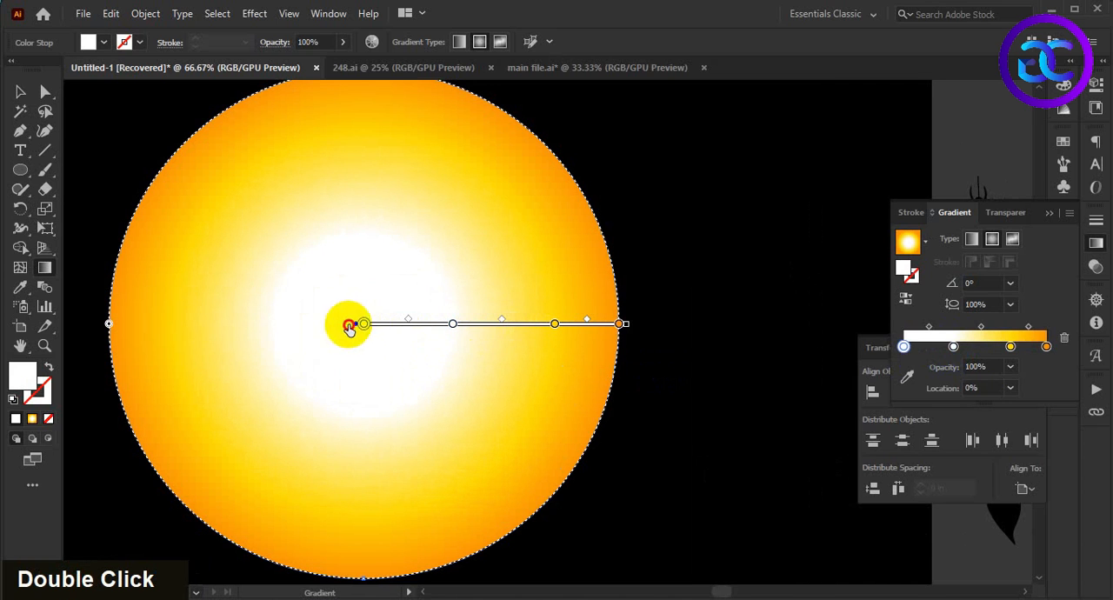
scroll(455, 338, "down", 4, "alt")
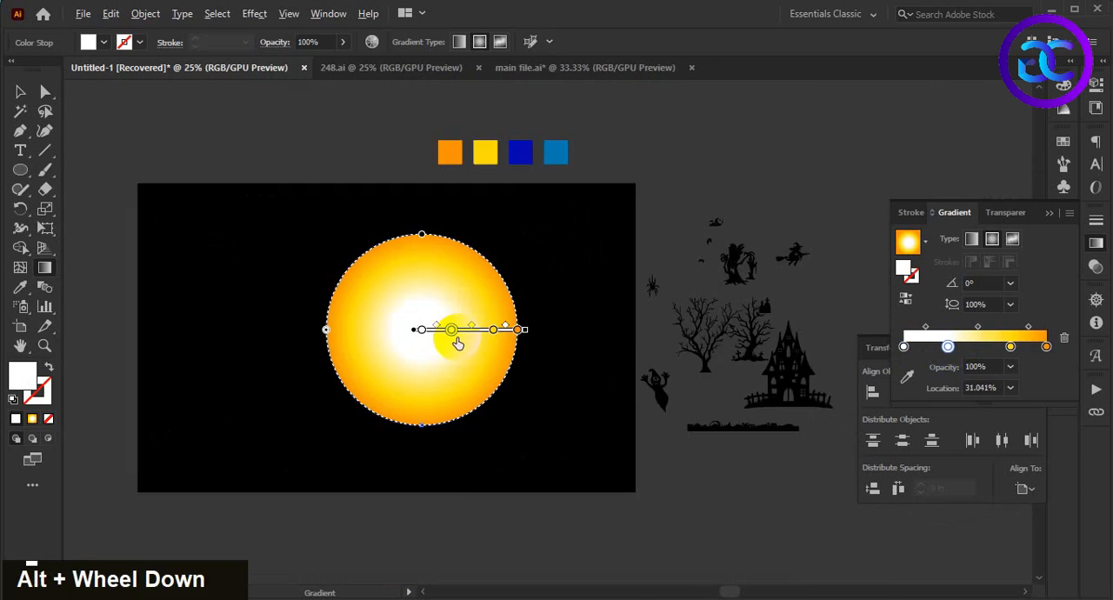
scroll(443, 351, "up", 2, "alt")
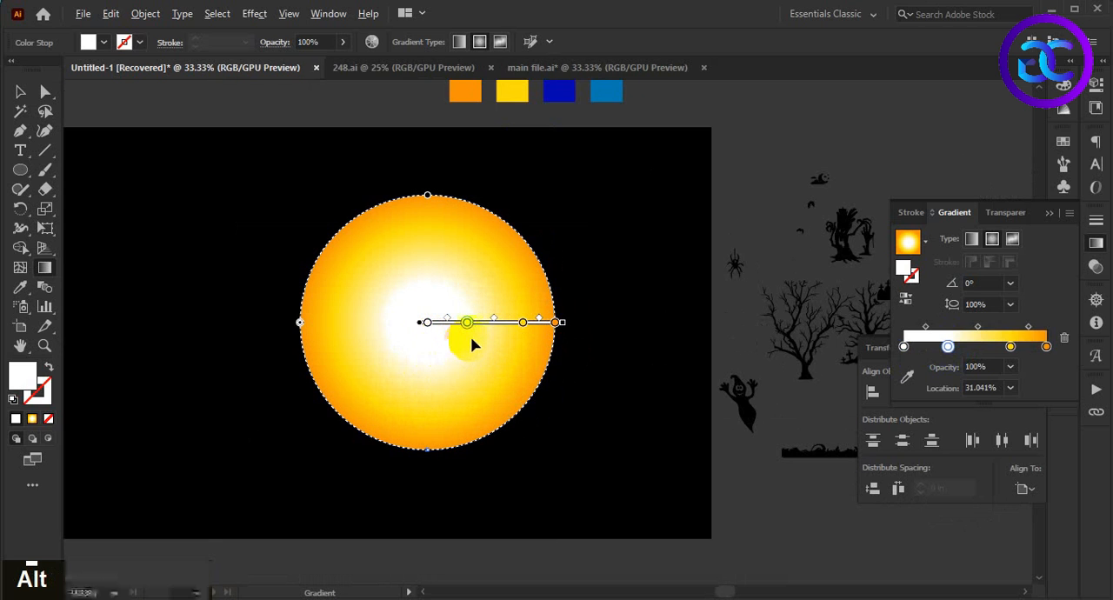
Step: Shift the white-to-yellow midpoint closer to white, move the yellow stop to about 62%, and deselect the circle
scroll(472, 342, "up", 1, "alt")
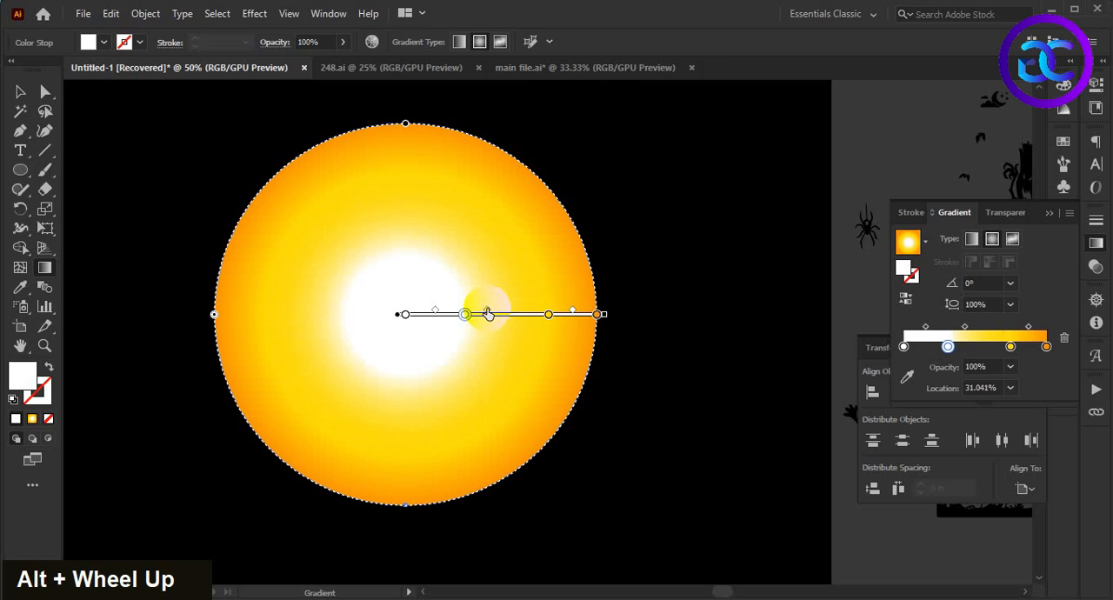
left_click(545, 316)
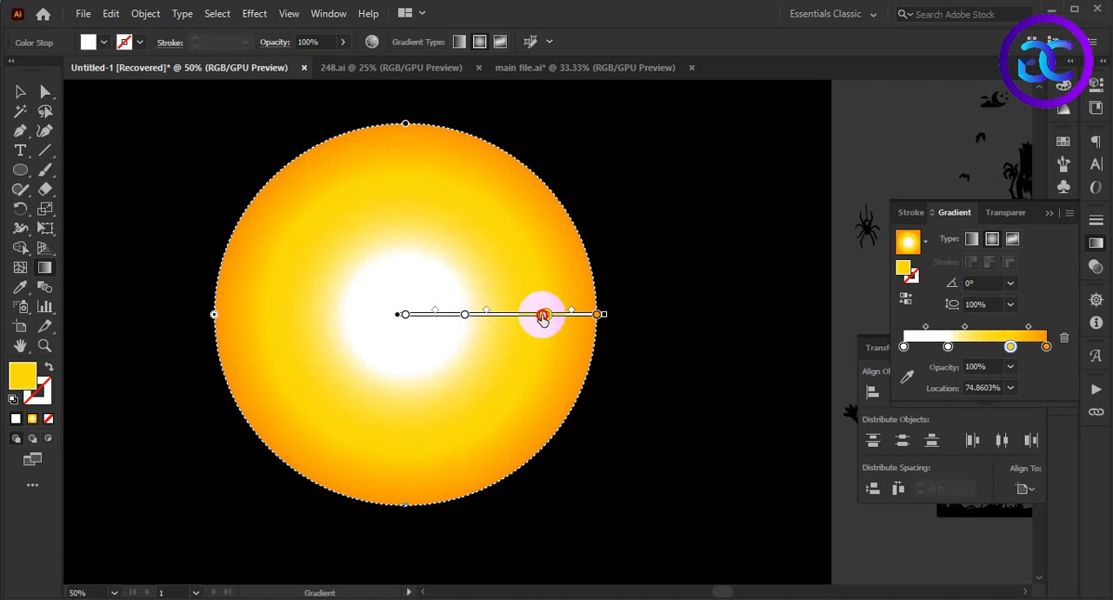
scroll(525, 319, "down", 1, "alt")
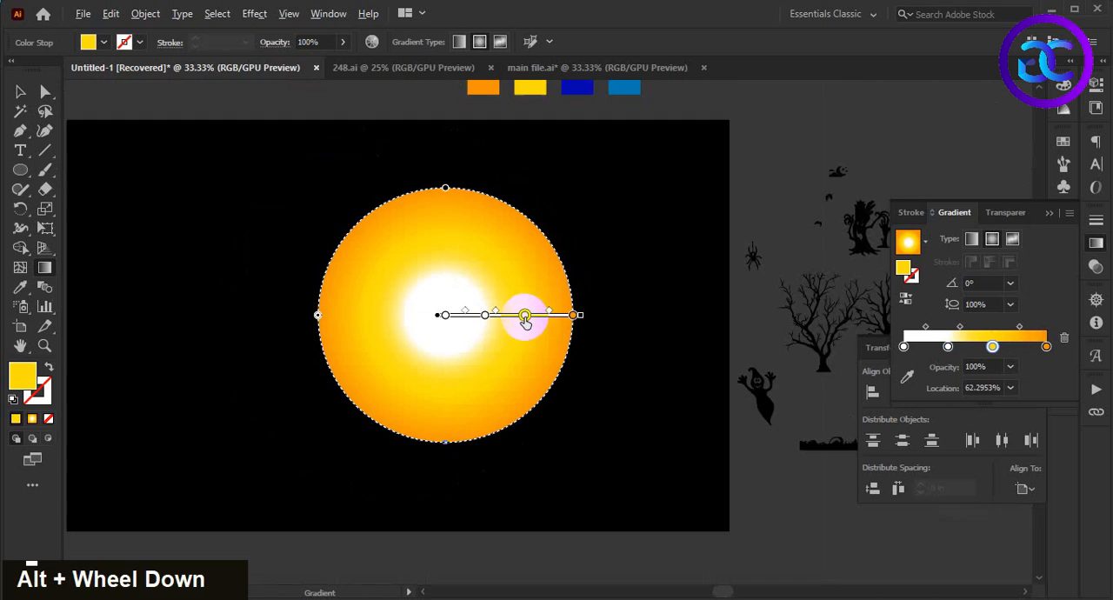
scroll(522, 323, "down", 1, "alt")
scroll(522, 323, "up", 1, "alt")
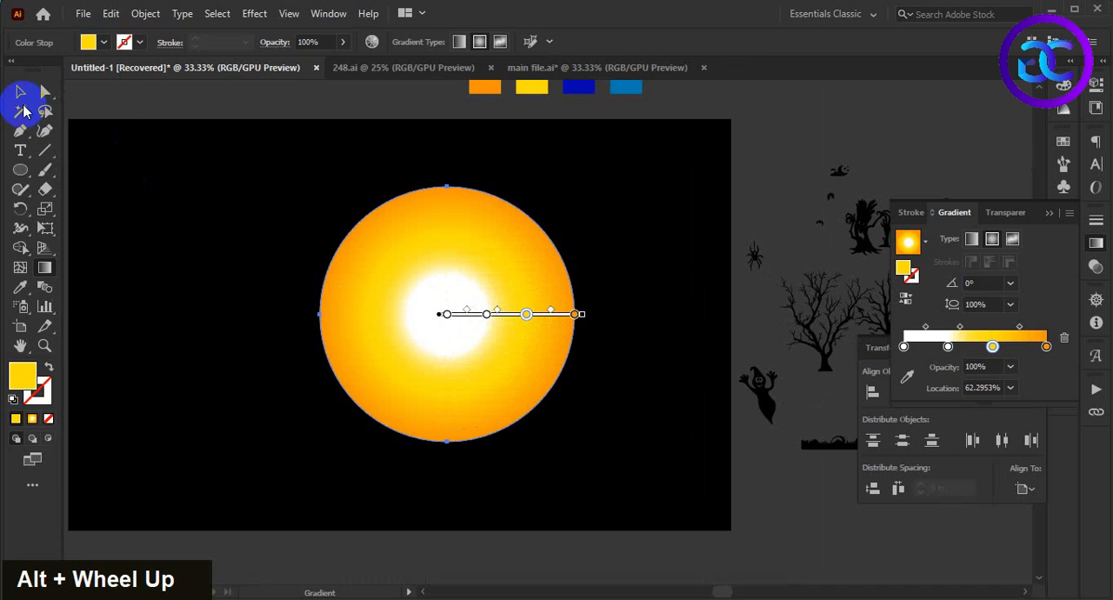
left_click(19, 92)
left_click(643, 448)
Step: Paste a copy of the gradient circle in front and enlarge it proportionally from its centre
scroll(643, 433, "down", 1, "alt")
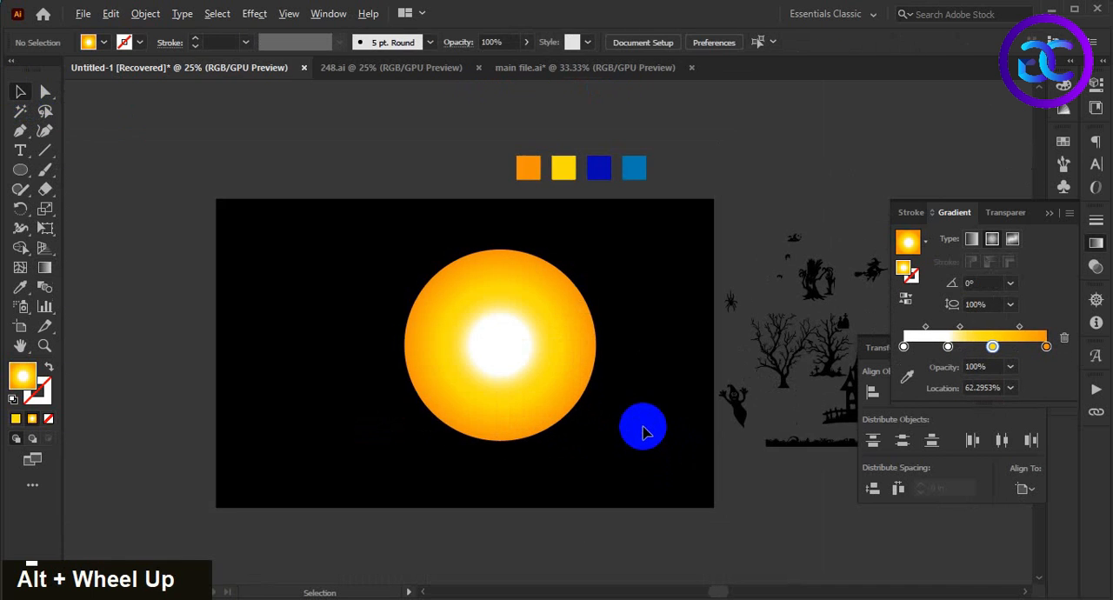
scroll(621, 410, "up", 1, "alt")
scroll(626, 406, "up", 1, "alt")
double_click(649, 389)
scroll(664, 390, "down", 2, "alt")
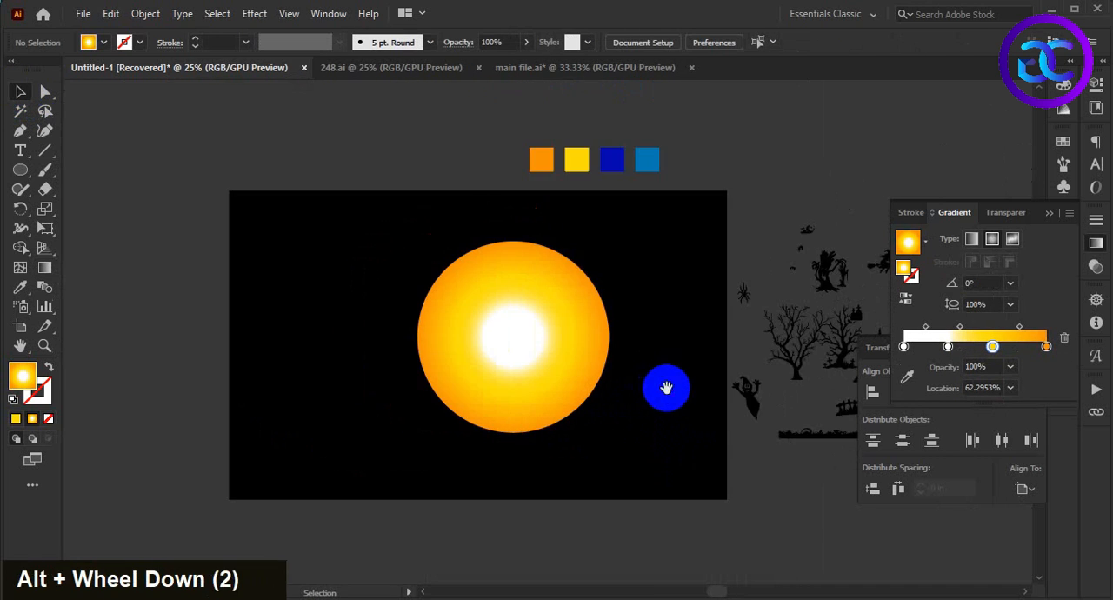
scroll(632, 399, "up", 1, "alt")
left_click(526, 338)
scroll(654, 446, "up", 1)
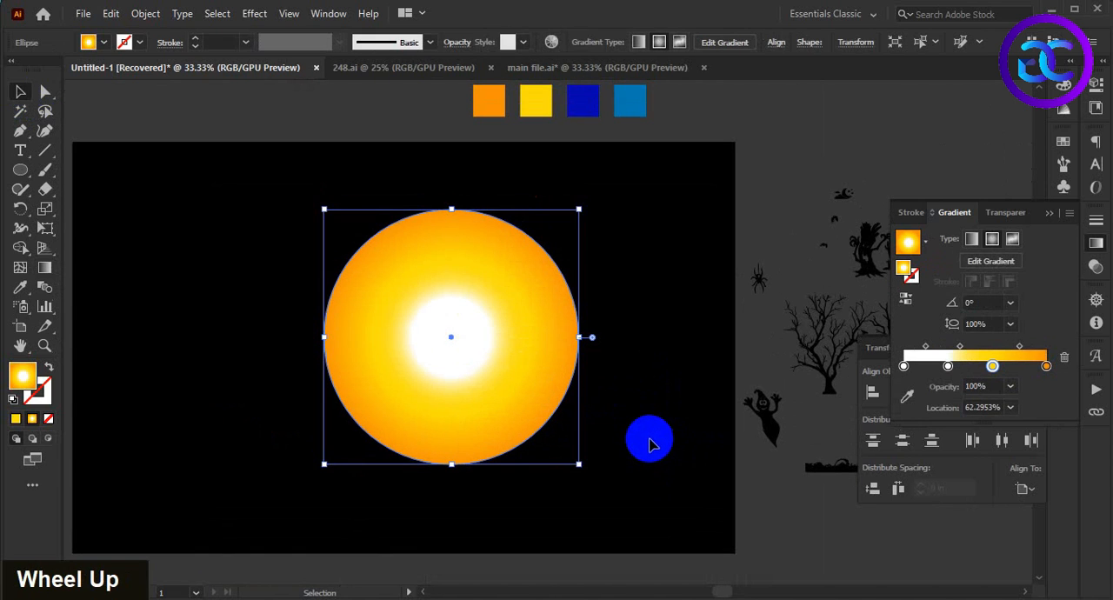
key("ctrl")
key("ctrl+f")
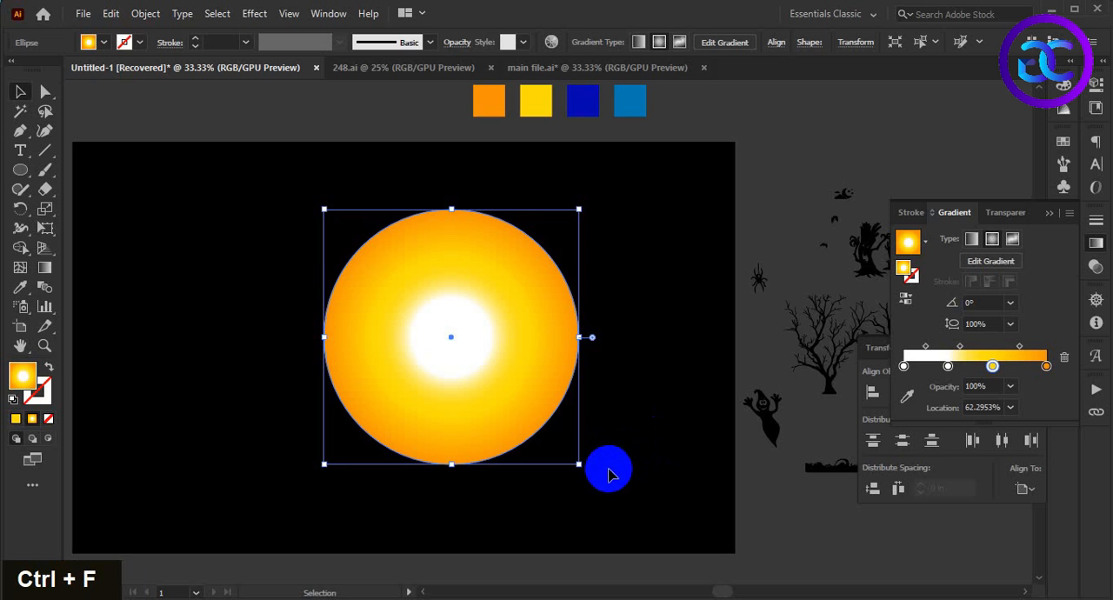
left_click_drag(579, 467, 609, 494)
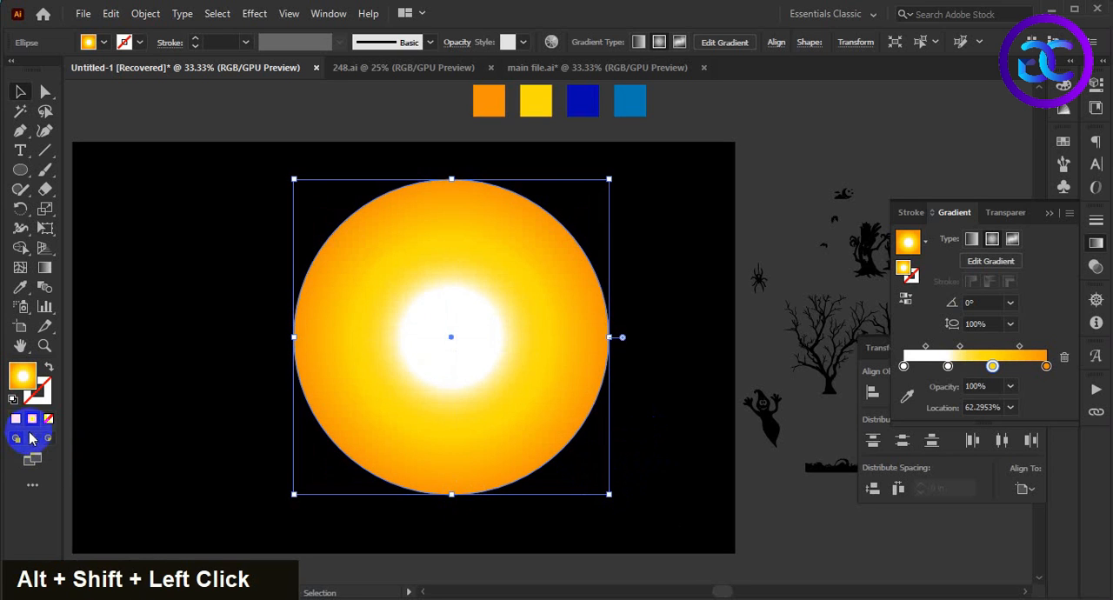
Step: Turn the larger circle into an unfilled yellow outline and deselect it
left_click(16, 418)
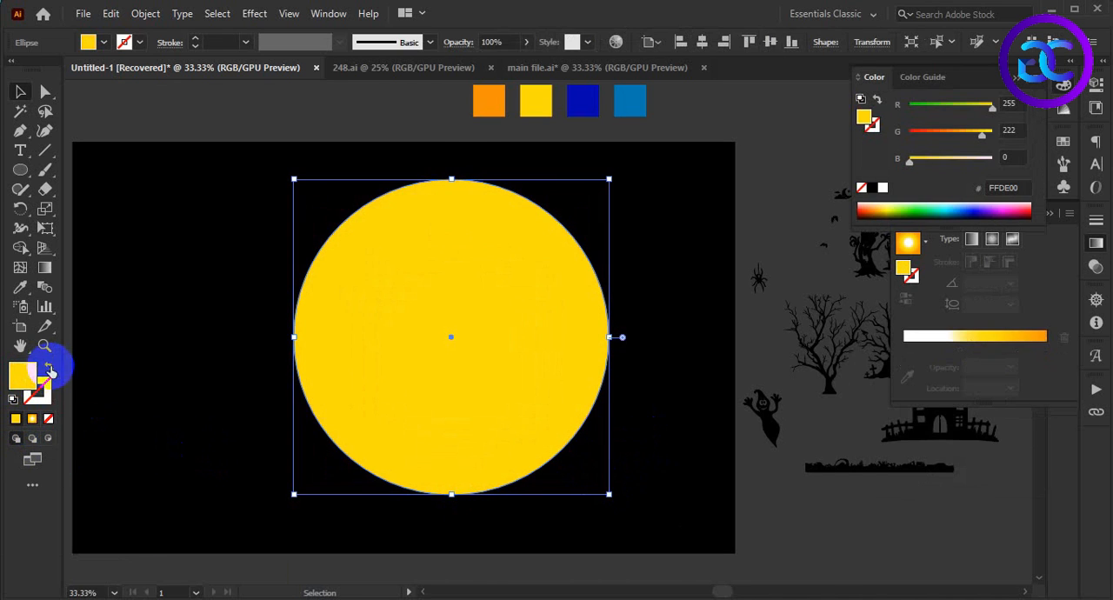
left_click(48, 366)
double_click(155, 417)
Step: Cut off the bottom part of the gradient circle with a rectangular Eraser selection, leaving a flat lower edge
left_click(467, 422)
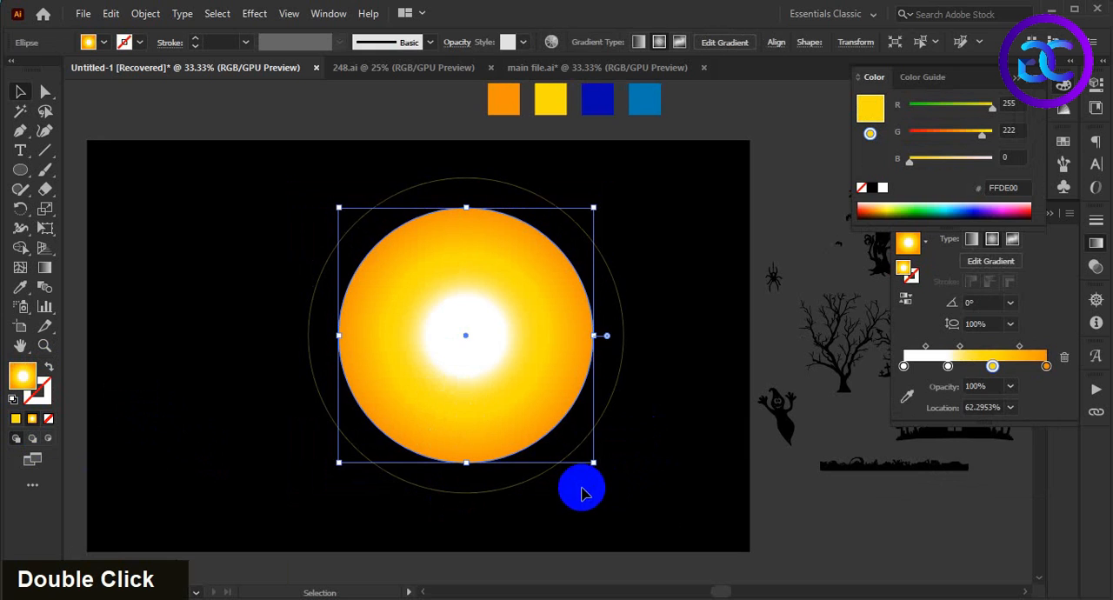
left_click(46, 189)
mouse_move(330, 464)
left_mouse_down()
mouse_move(608, 465)
mouse_move(666, 417)
mouse_move(667, 380)
mouse_move(667, 399)
left_mouse_up()
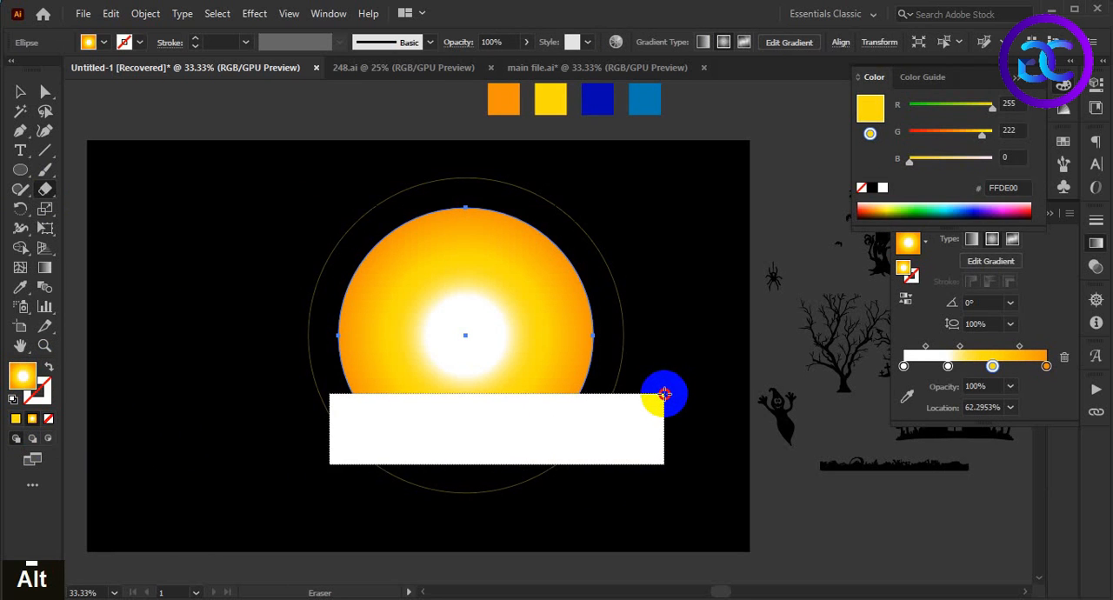
left_click_drag(665, 394, 664, 394)
key("v")
left_click(670, 472)
Step: Move the grass silhouette onto the flat lower edge of the gradient circle and bring it to the front
scroll(673, 425, "down", 2)
scroll(671, 440, "up", 2)
left_click_drag(687, 439, 640, 439)
left_click_drag(840, 460, 446, 393)
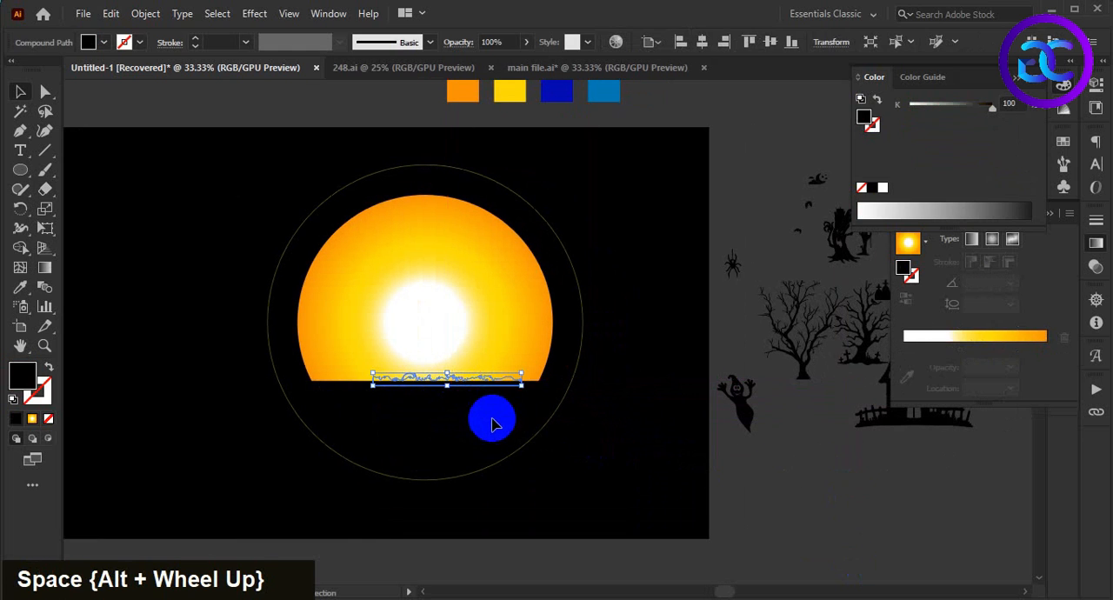
right_click(492, 385)
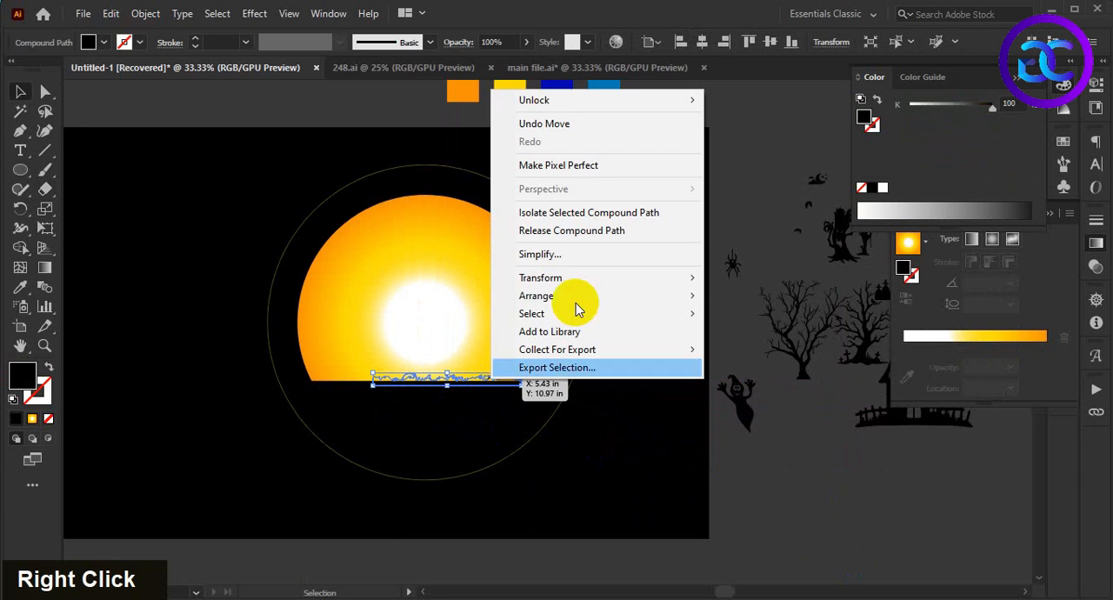
mouse_move(582, 295)
left_click(737, 296)
Step: Enlarge the grass silhouette so it spans the full flat edge of the gradient circle, and deselect it
scroll(593, 463, "up", 2, "alt")
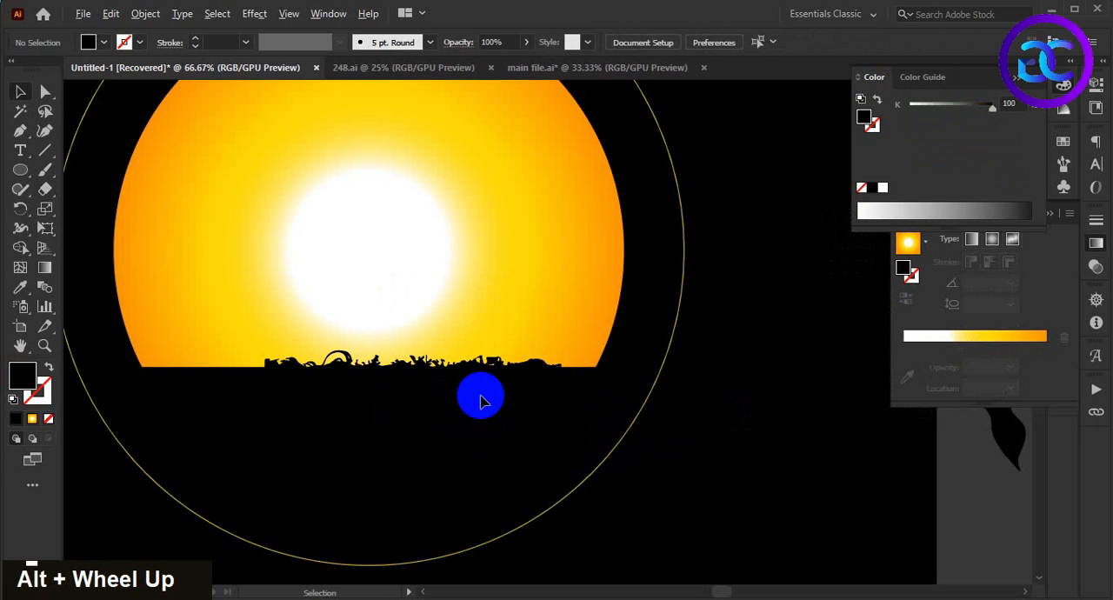
left_click_drag(561, 380, 606, 397, "alt+shift")
left_click(651, 455)
scroll(637, 457, "down", 1, "alt")
scroll(637, 458, "down", 2, "alt")
left_click_drag(687, 493, 616, 471)
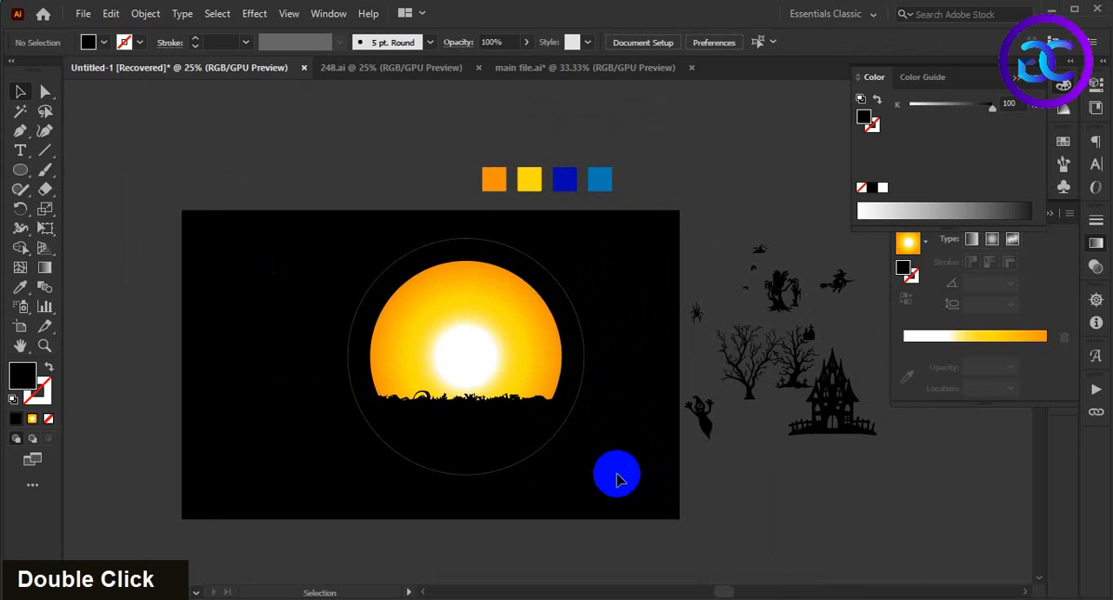
Step: Move the tree silhouette with crows and crosses onto the right end of the grass line, bring it to the front and deselect it
left_click_drag(802, 400, 527, 405)
right_click(528, 413)
mouse_move(603, 325)
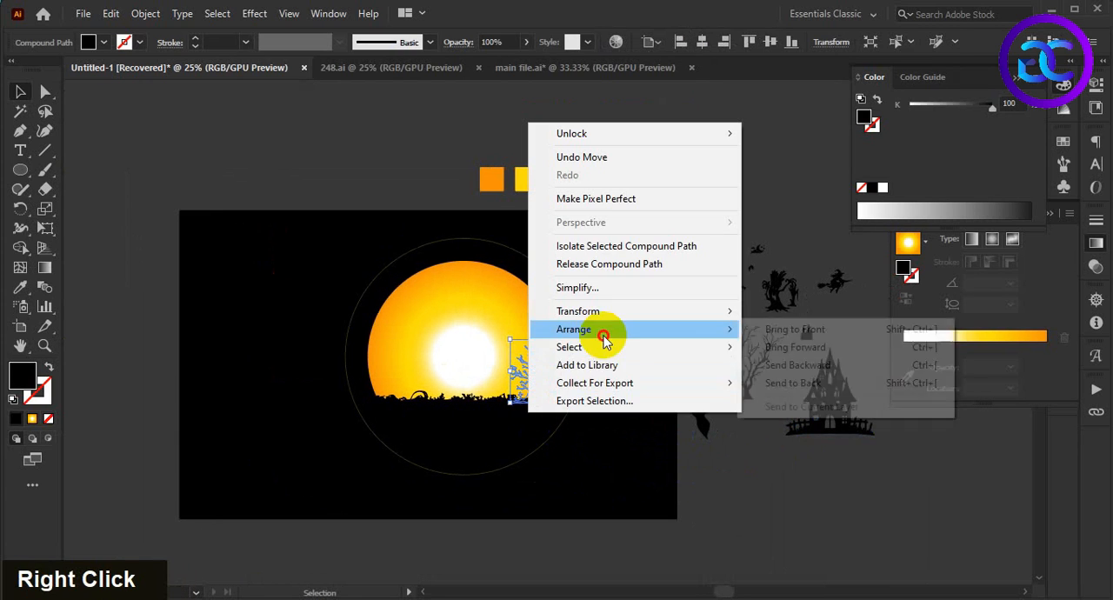
left_click(783, 325)
double_click(634, 455)
Step: Enlarge the tree with crows proportionally at the right edge of the gradient circle and deselect it
scroll(534, 397, "up", 1, "alt")
left_click(535, 391)
left_click_drag(534, 319, 542, 278, "shift")
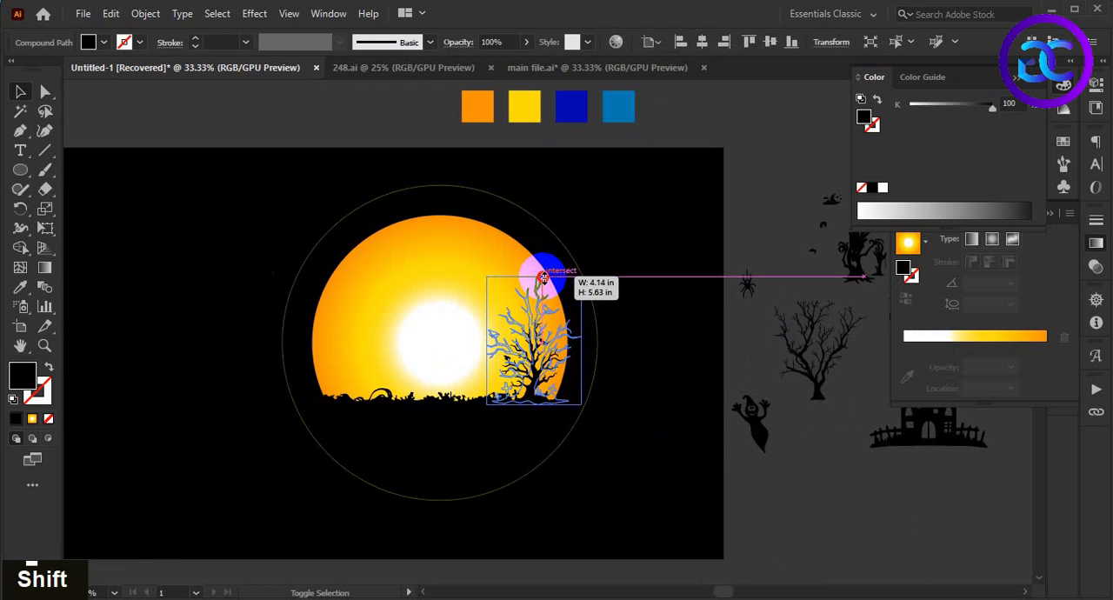
left_click(609, 462)
Step: Move the other bare tree onto the left end of the grass line, bring it to the front and deselect it
key("space")
left_click_drag(634, 496, 566, 506)
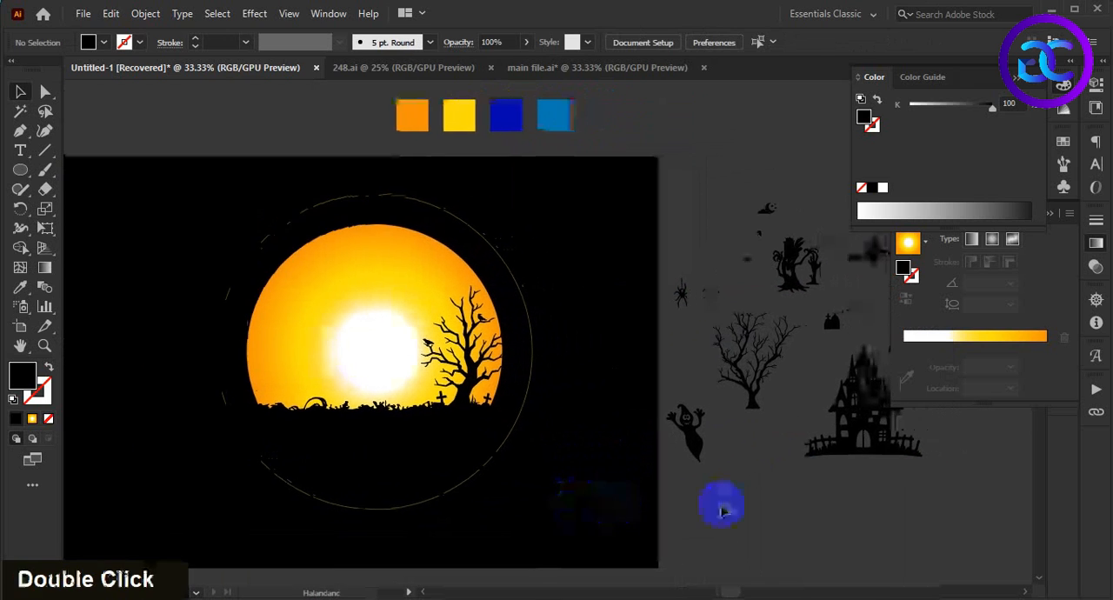
left_click_drag(754, 402, 266, 410)
right_click(323, 454)
mouse_move(399, 378)
left_click(576, 374)
left_click(268, 431)
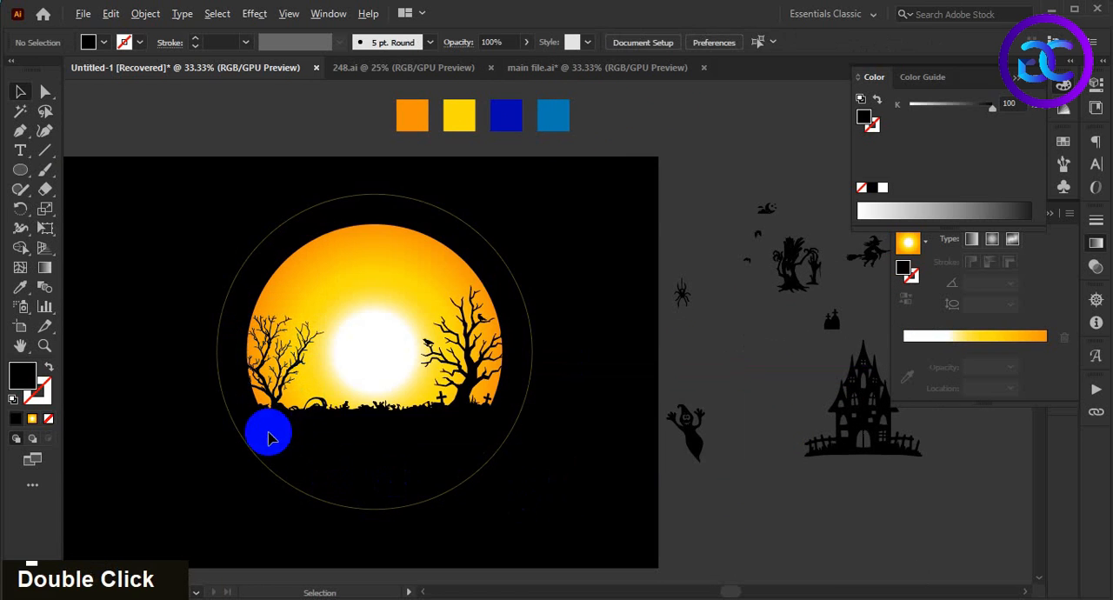
Step: Nudge the left bare tree slightly to the right along the grass line and deselect it
scroll(266, 428, "up", 1)
left_click(363, 459)
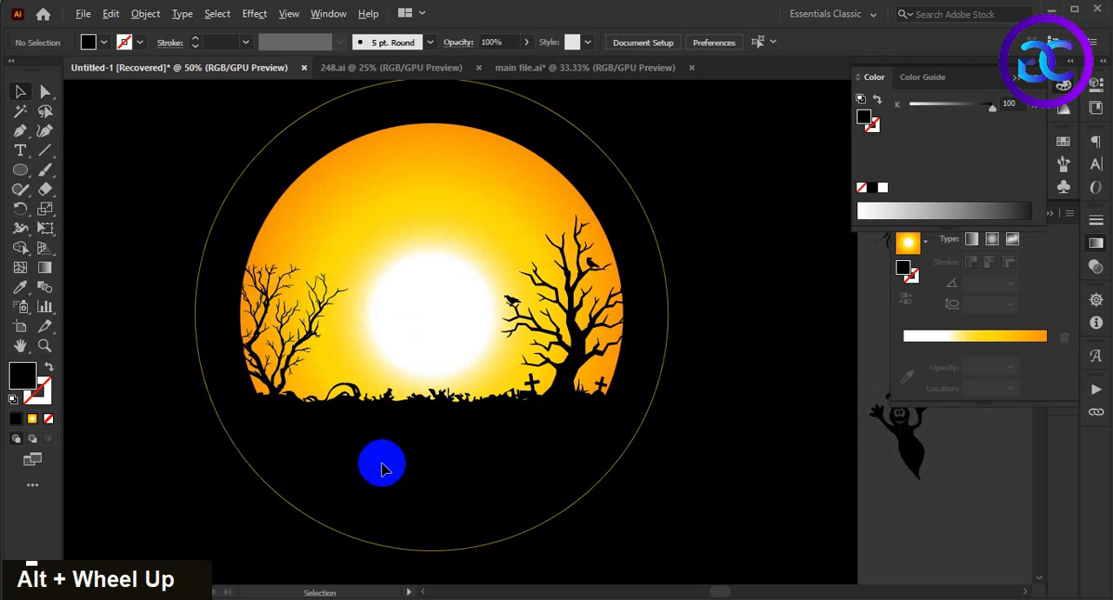
scroll(380, 462, "down", 1)
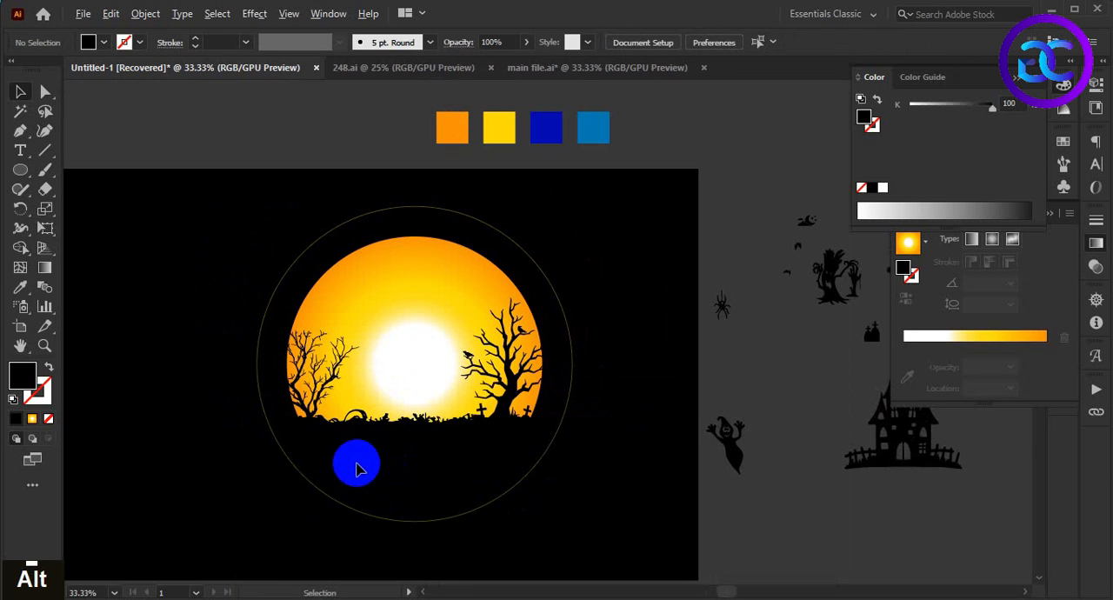
scroll(356, 470, "up", 1)
left_click_drag(295, 372, 303, 372)
left_click(374, 511)
Step: Place the castle silhouette on the grass line between the two trees, bring it to the front and deselect it
left_click_drag(438, 485, 397, 492)
scroll(666, 478, "down", 1)
left_click_drag(694, 479, 655, 485)
scroll(675, 480, "down", 1)
left_click_drag(921, 461, 382, 397)
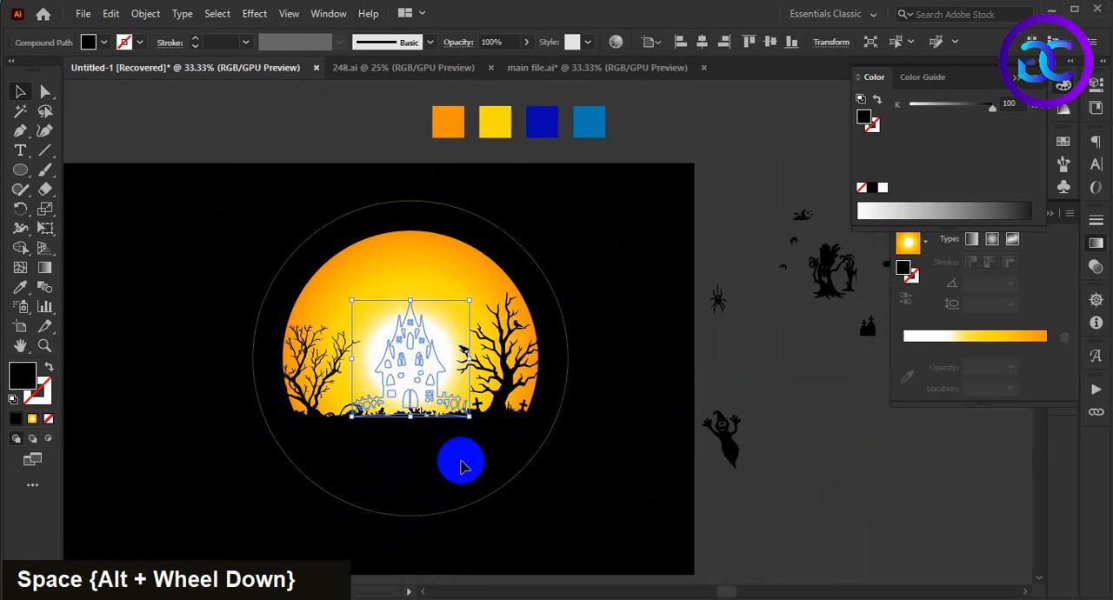
right_click(423, 389)
mouse_move(470, 294)
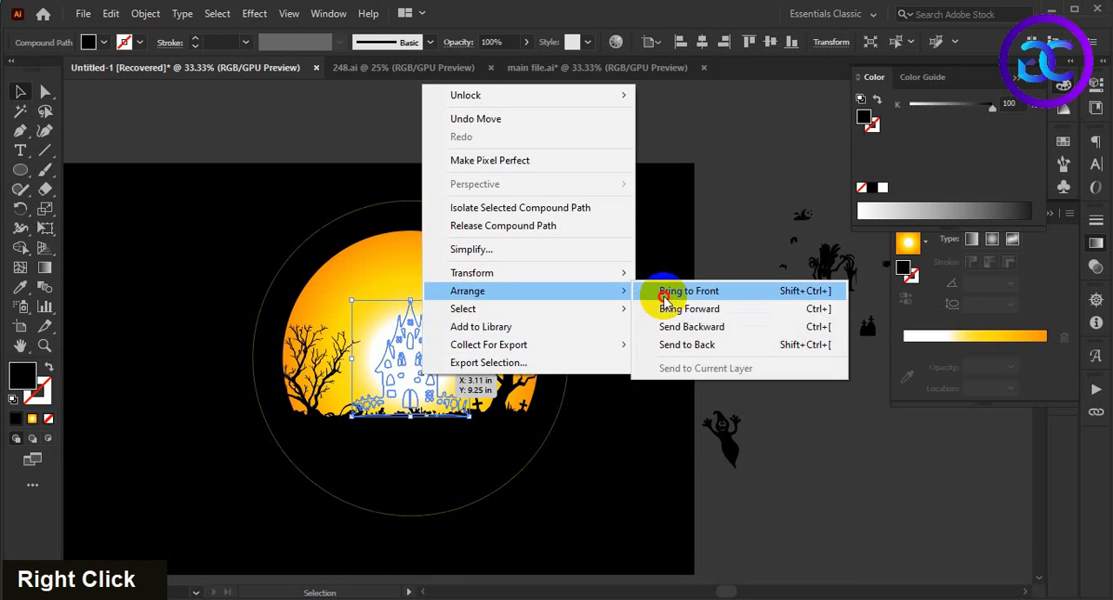
left_click(652, 296)
left_click(591, 474)
Step: Lower the castle slightly so its base sinks into the grass line, and deselect it
key("alt")
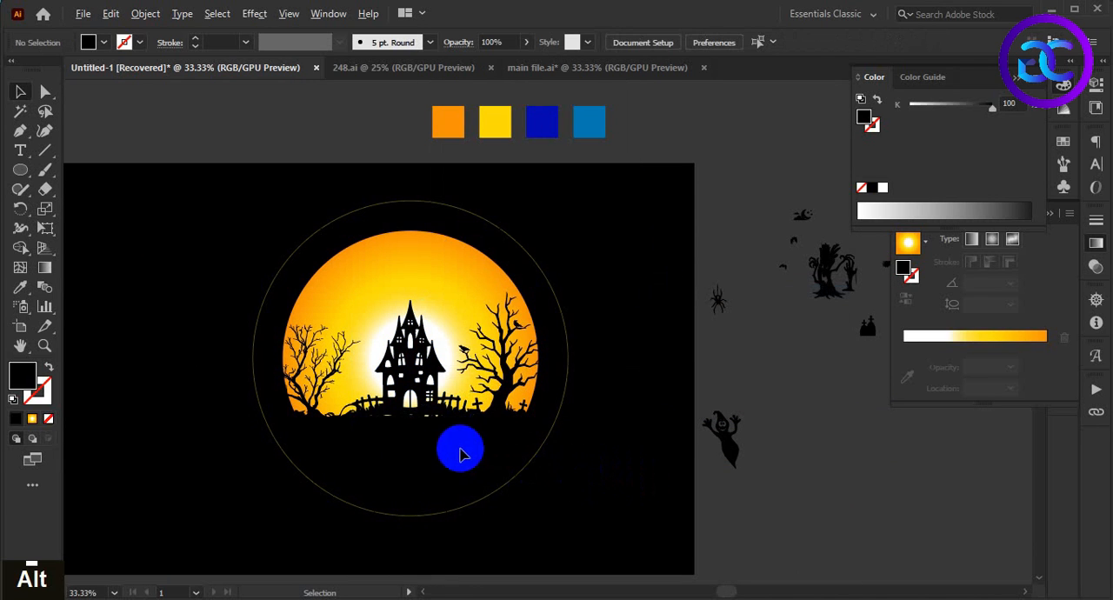
scroll(441, 445, "up", 1)
left_click(430, 346)
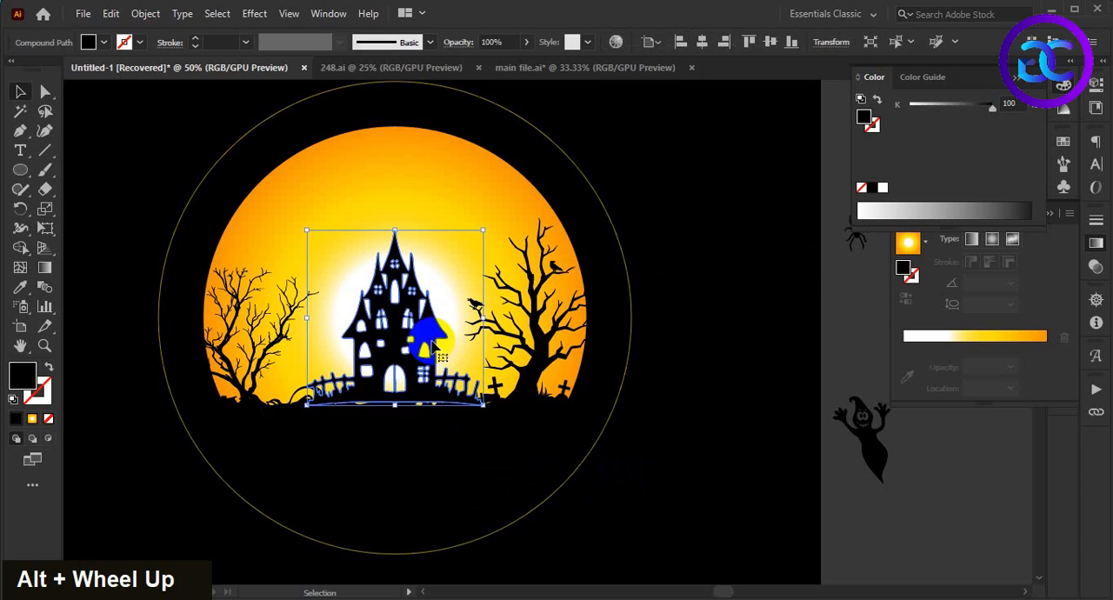
mouse_move(395, 230)
left_mouse_down()
mouse_move(395, 216)
mouse_move(393, 232)
left_mouse_up()
left_click_drag(427, 347, 424, 361)
double_click(429, 467)
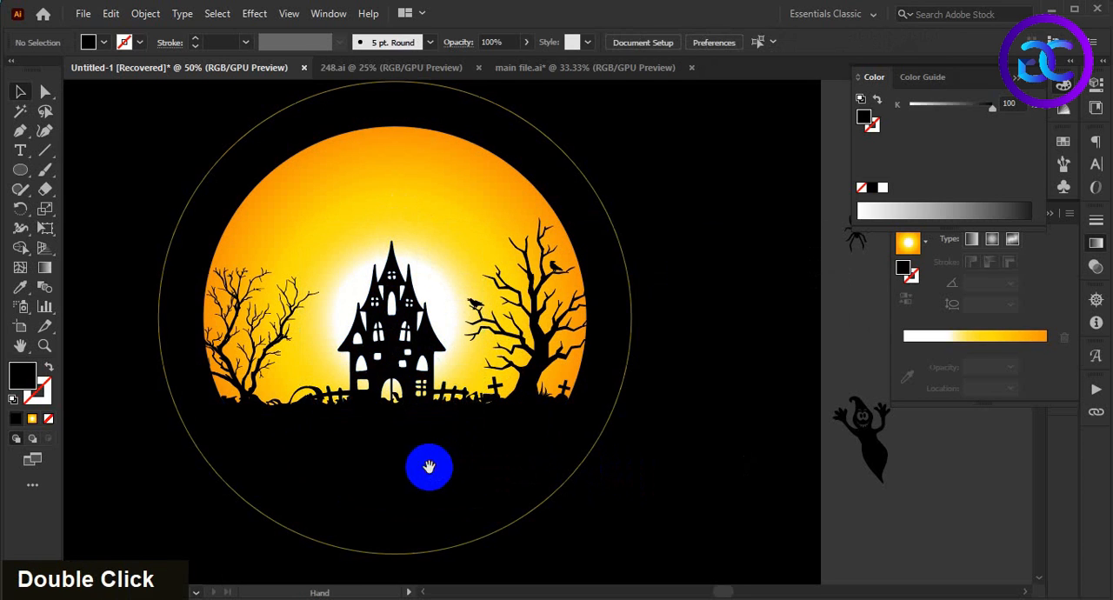
Step: Enlarge the left bare tree proportionally so its branches reach closer to the castle, and deselect it
scroll(411, 482, "left", 1)
left_click(268, 380)
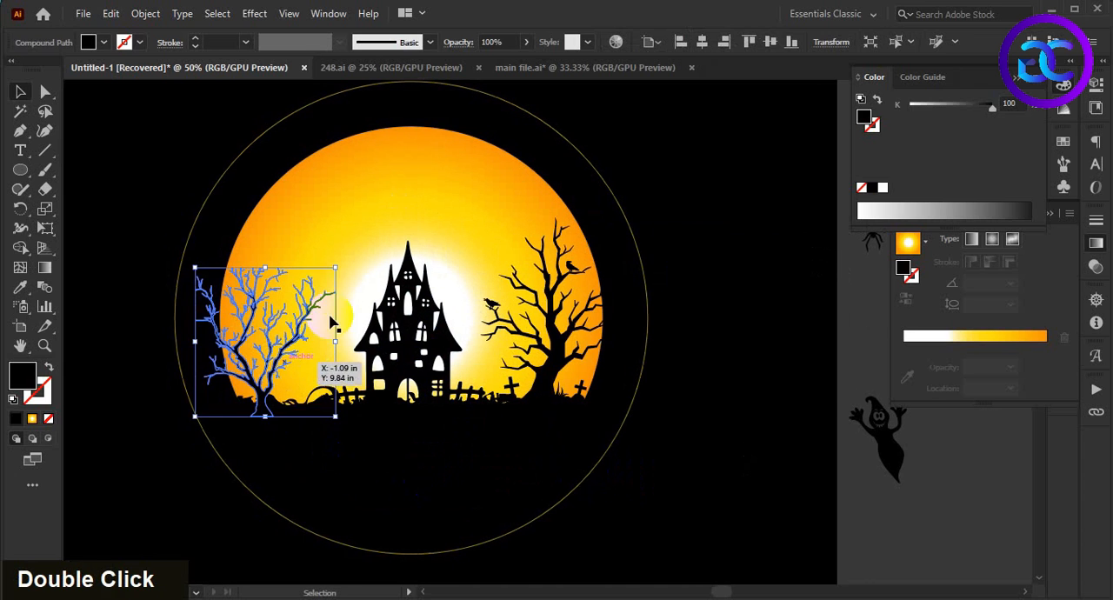
left_click_drag(336, 268, 351, 252)
left_click(366, 470)
left_click(268, 417)
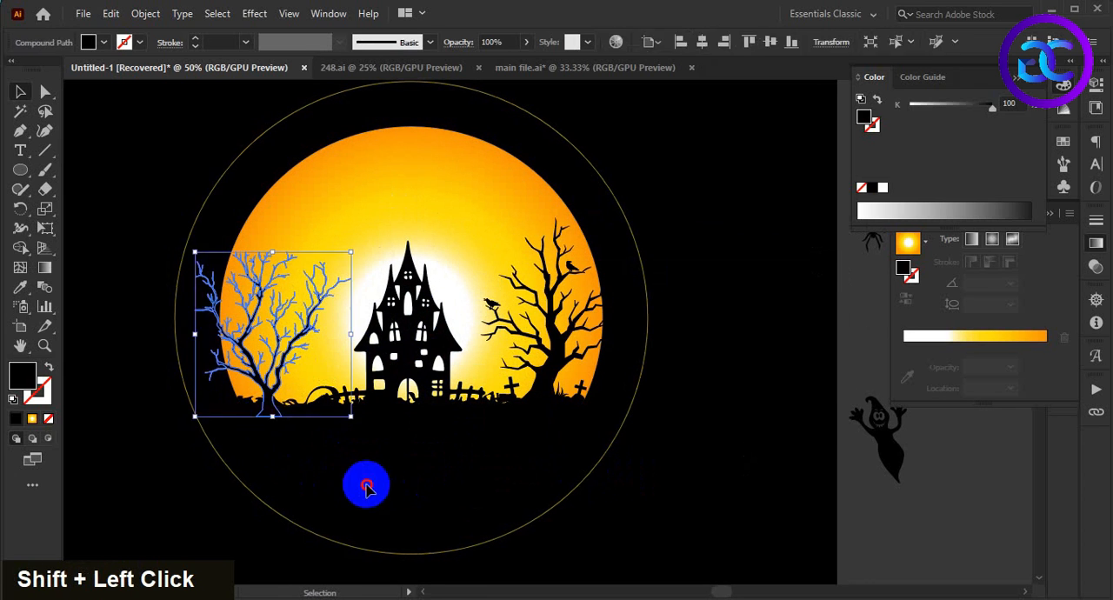
left_click(367, 485)
scroll(405, 478, "down", 1, "alt")
scroll(390, 467, "up", 1, "alt")
scroll(400, 467, "down", 1, "alt")
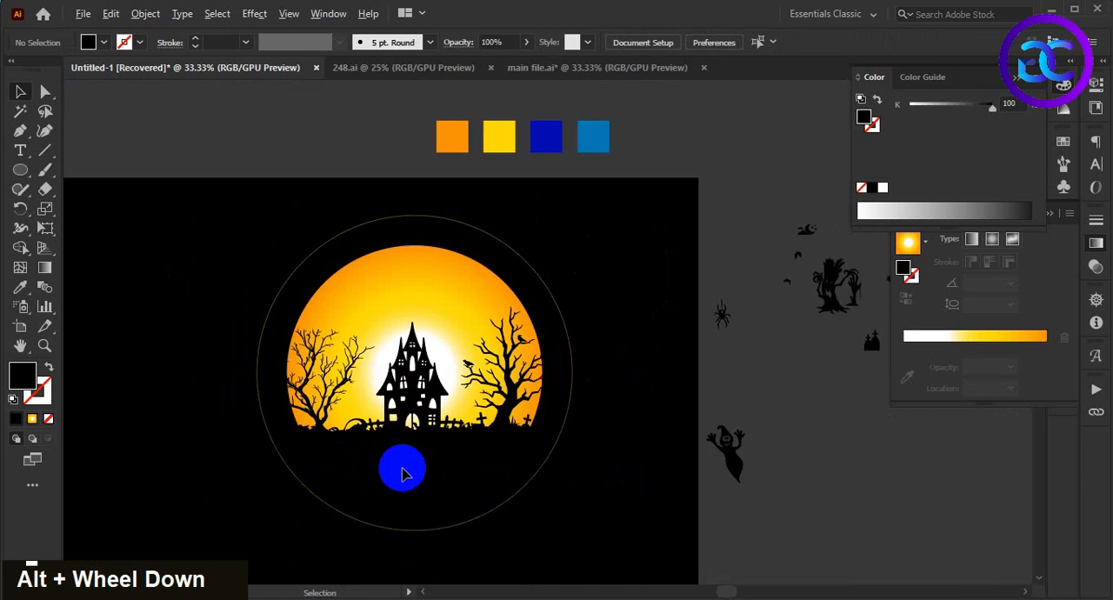
double_click(423, 474)
key("space")
left_click_drag(423, 474, 435, 477)
key("alt")
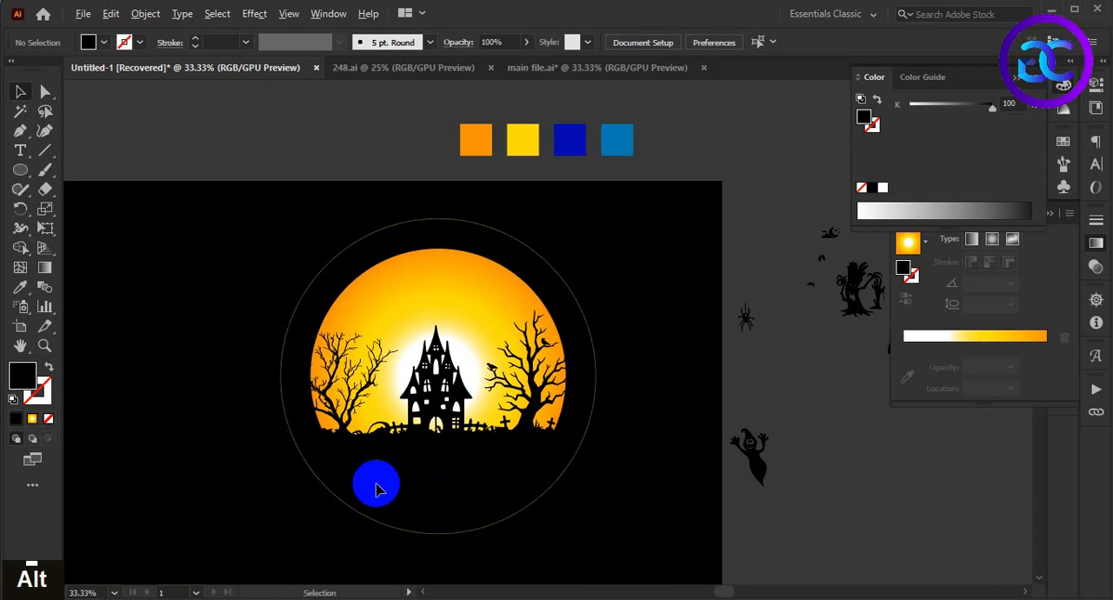
scroll(376, 489, "up", 1)
scroll(447, 479, "down", 1)
Step: Move the monster tree silhouette onto the grass between the left tree and the castle, bring it to the front and deselect it
key("space")
left_click_drag(859, 311, 376, 431)
right_click(375, 410)
left_click(450, 325)
left_click(628, 326)
left_click(386, 470)
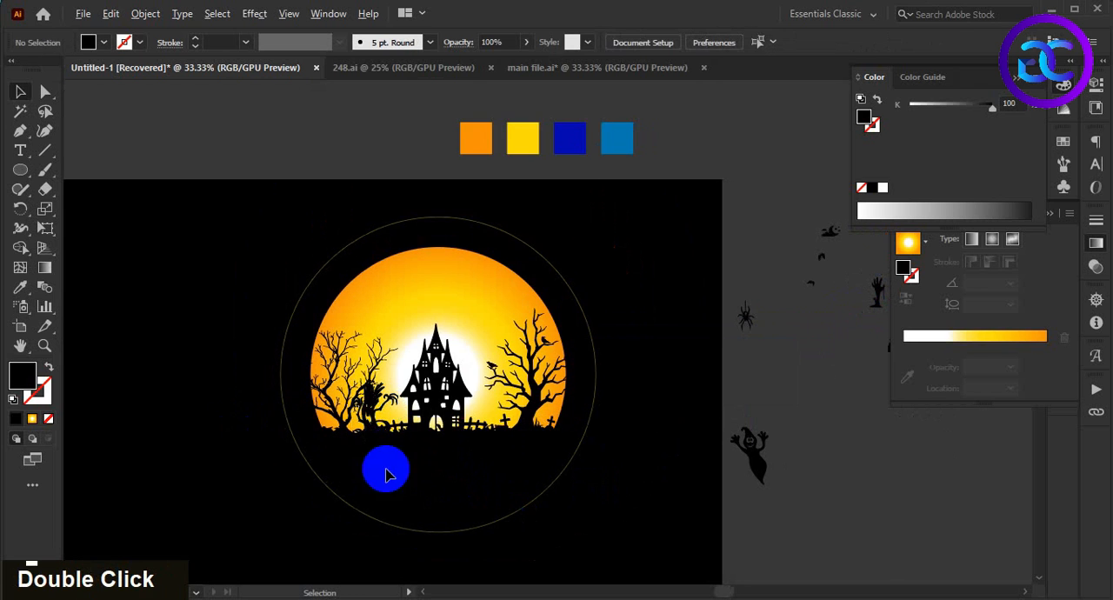
Step: Enlarge the monster tree beside the castle, lower it slightly into the grass line and deselect it
scroll(400, 477, "up", 2)
left_click(323, 357)
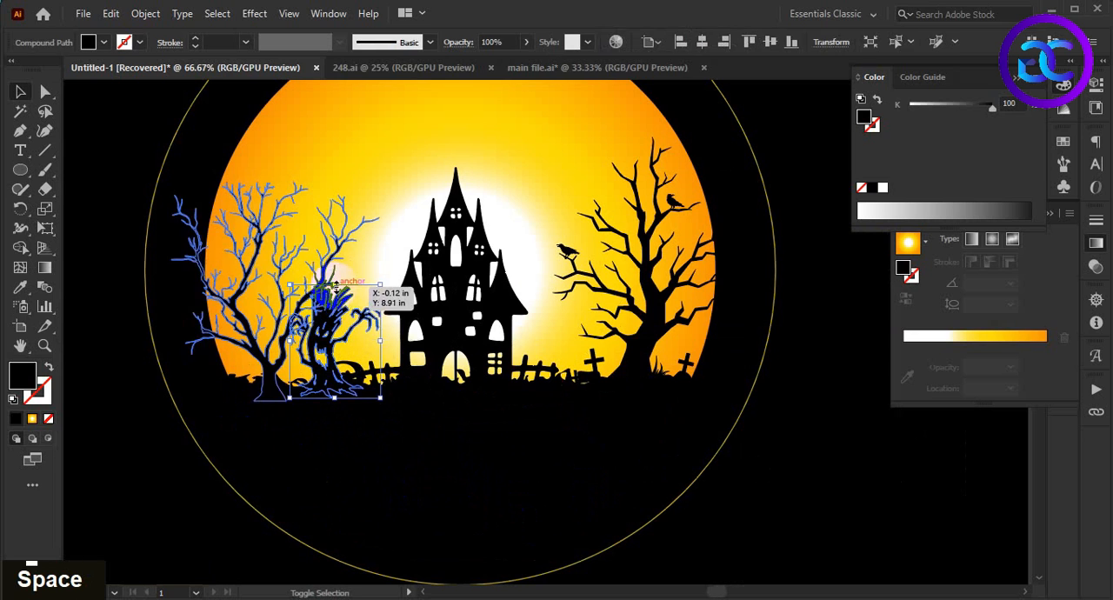
left_click_drag(336, 285, 337, 259)
left_click(392, 465)
left_click_drag(334, 331, 335, 339)
left_click(405, 472)
Step: Bring all the remaining silhouettes beside the artboard to the front and deselect them
scroll(404, 472, "down", 2)
left_click_drag(502, 495, 386, 472)
left_click_drag(692, 362, 661, 360)
left_click_drag(585, 168, 794, 509)
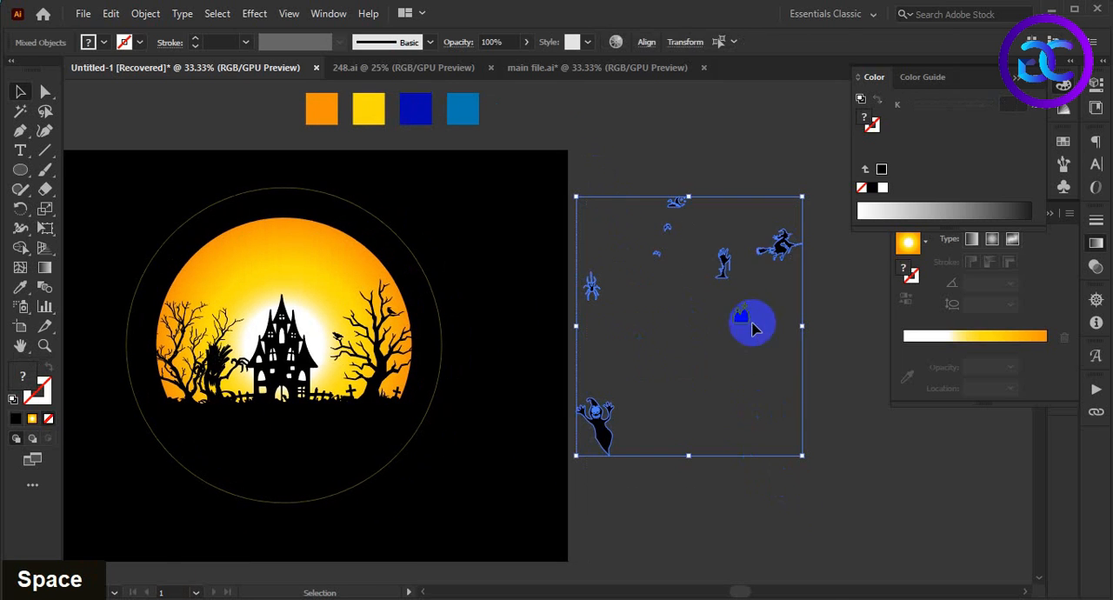
right_click(768, 253)
mouse_move(812, 430)
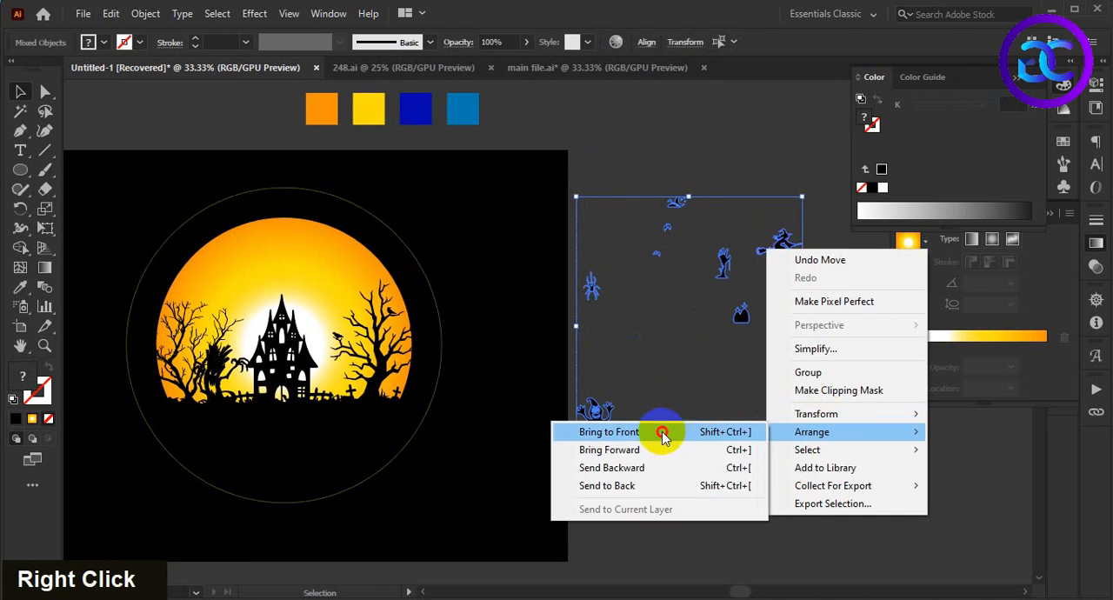
left_click(663, 431)
double_click(516, 496)
Step: Duplicate the tree with crows to the circle's upper-left edge, rotated about 45 degrees clockwise so its branches reach inward
scroll(410, 465, "up", 2)
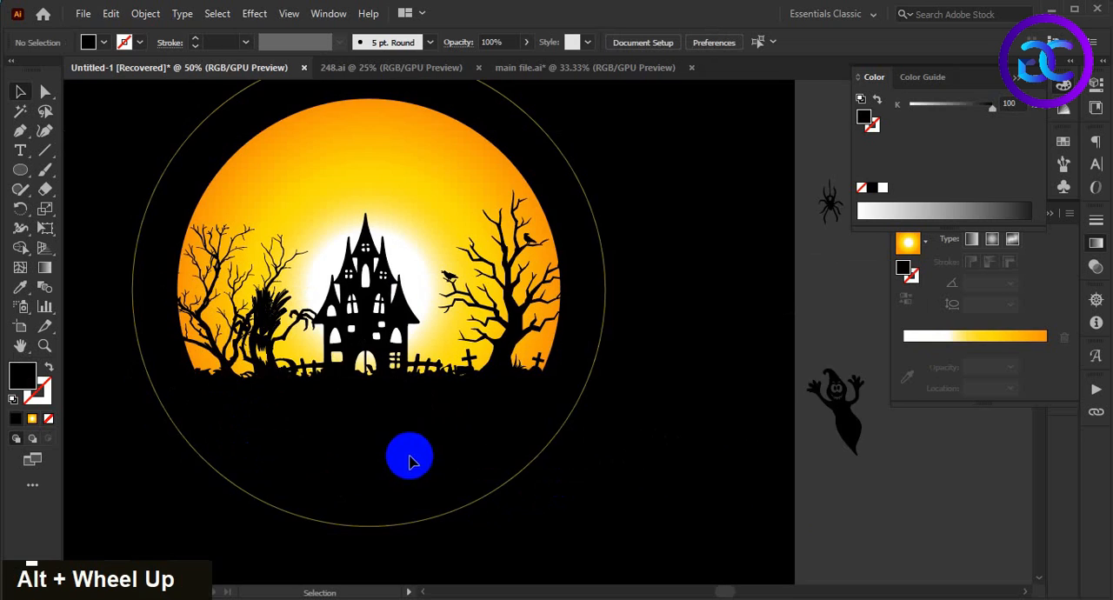
left_click_drag(536, 328, 180, 266)
left_click_drag(118, 193, 160, 219)
left_click_drag(310, 176, 278, 288)
left_click(149, 373)
left_click_drag(174, 338, 217, 306)
left_click(97, 306)
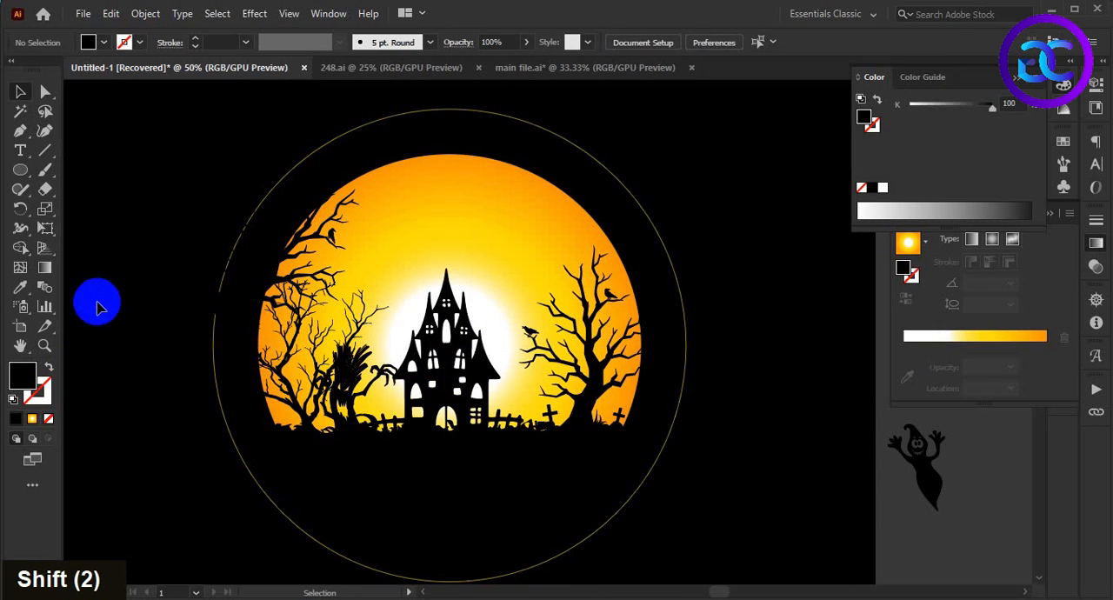
Step: Rotate the duplicated tree at the circle's upper-left edge slightly further and adjust its position, leaving it deselected
left_click(172, 294)
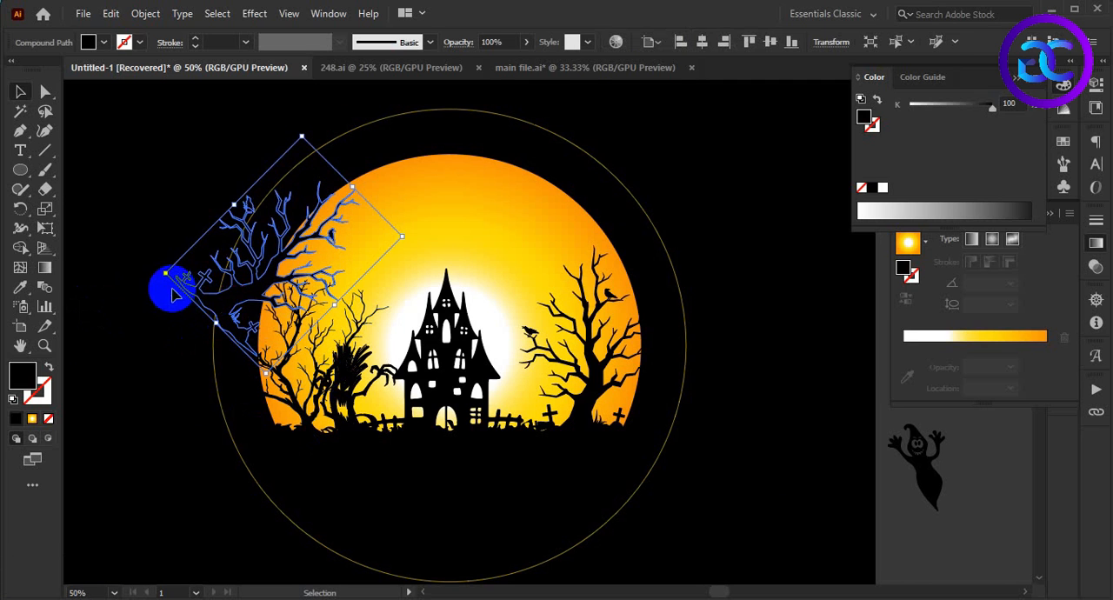
left_click_drag(161, 276, 226, 302)
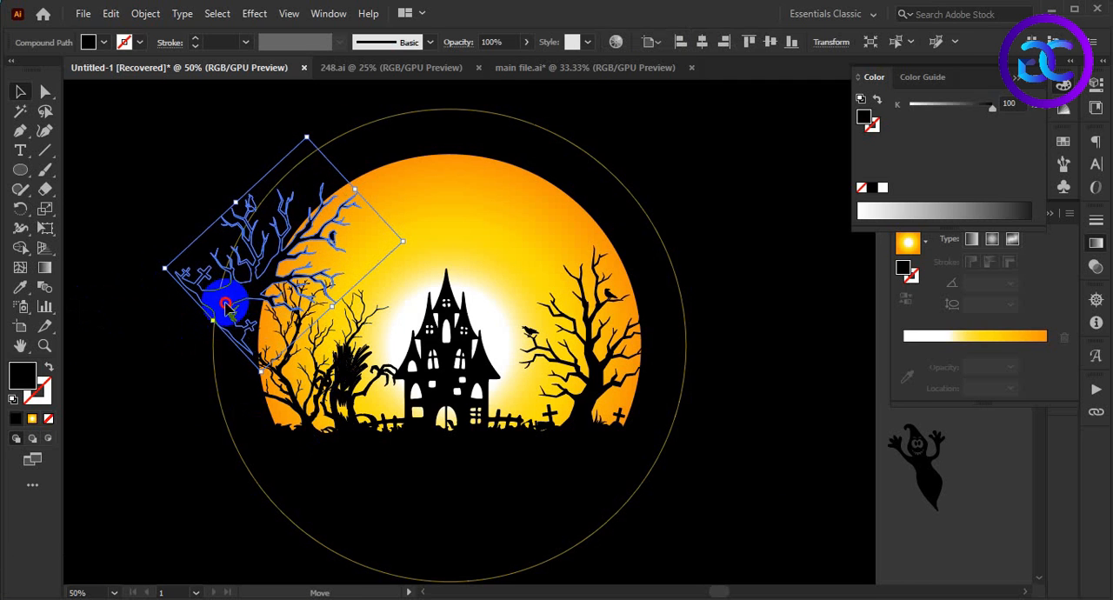
left_click(92, 349)
Step: Duplicate the left bare tree to the circle's upper-right edge, rotated counterclockwise and shifted so its branches reach inward
key("space")
key("space")
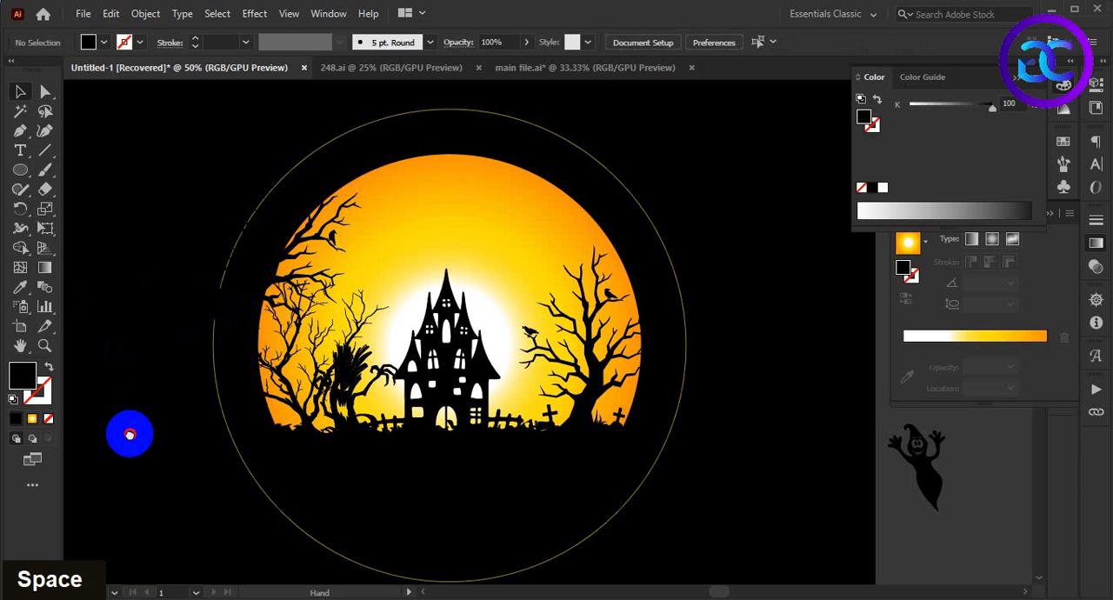
left_click_drag(131, 433, 129, 435)
left_click_drag(299, 418, 646, 337)
left_click_drag(738, 362, 809, 300)
left_click(731, 348, "shift")
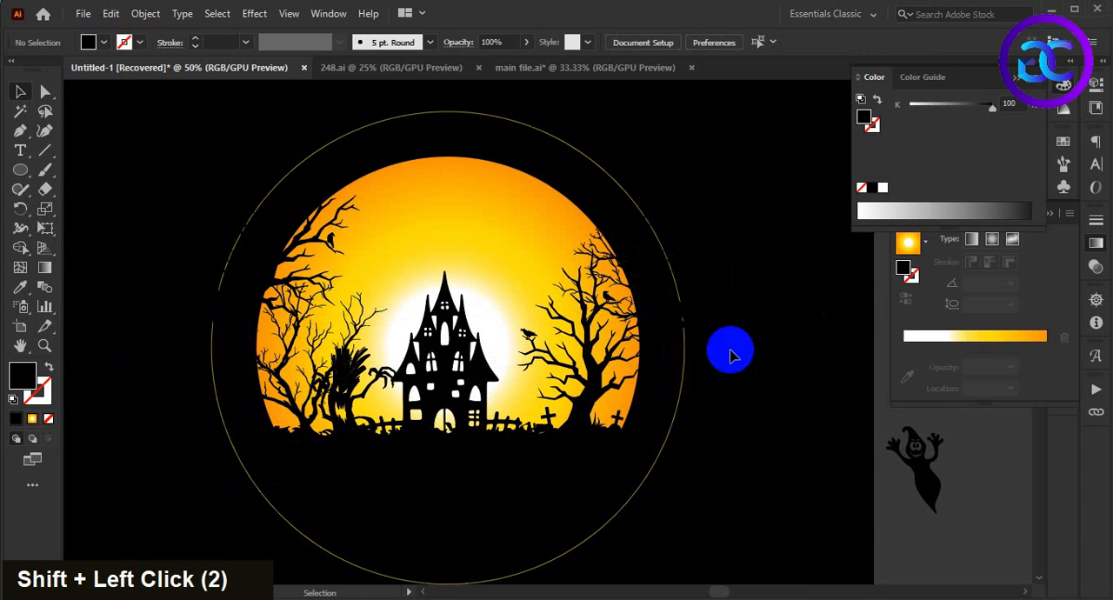
left_click_drag(711, 348, 670, 318)
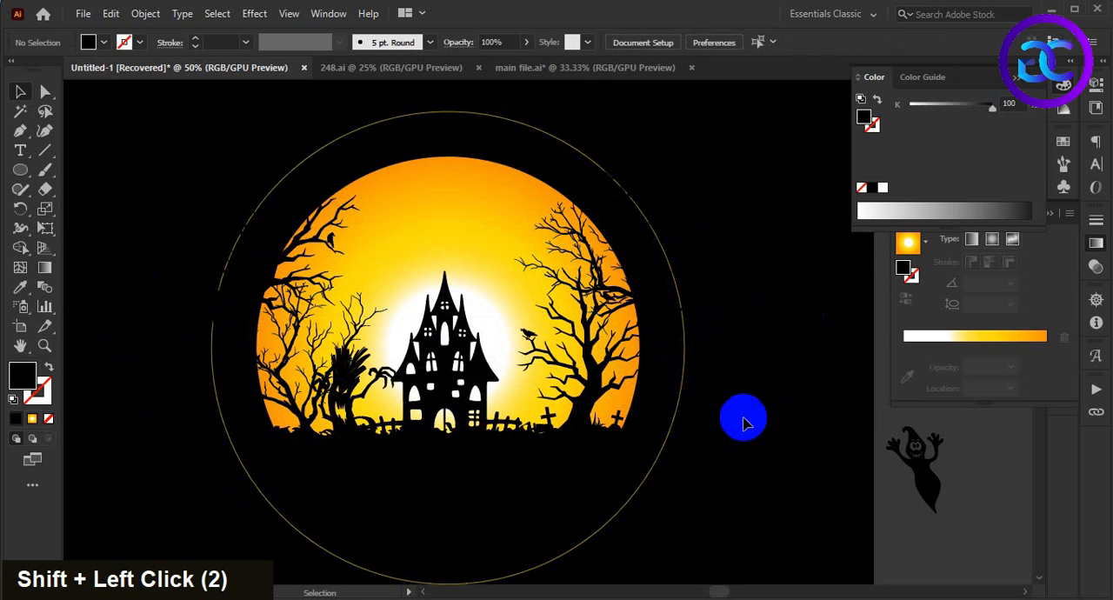
Step: Move the tombstones silhouette onto the grass just right of the right tree's trunk, bring it to the front and deselect it
key("alt")
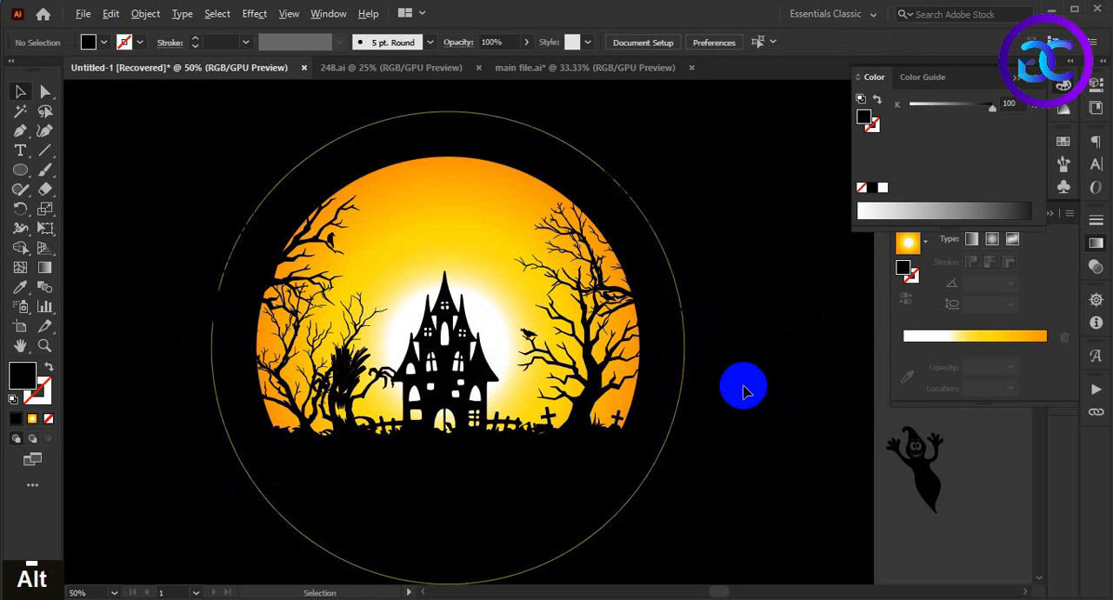
scroll(741, 391, "down", 1)
left_click_drag(740, 400, 633, 428)
left_click_drag(706, 296, 646, 313)
left_click_drag(828, 324, 485, 397)
scroll(484, 397, "up", 3)
right_click(481, 379)
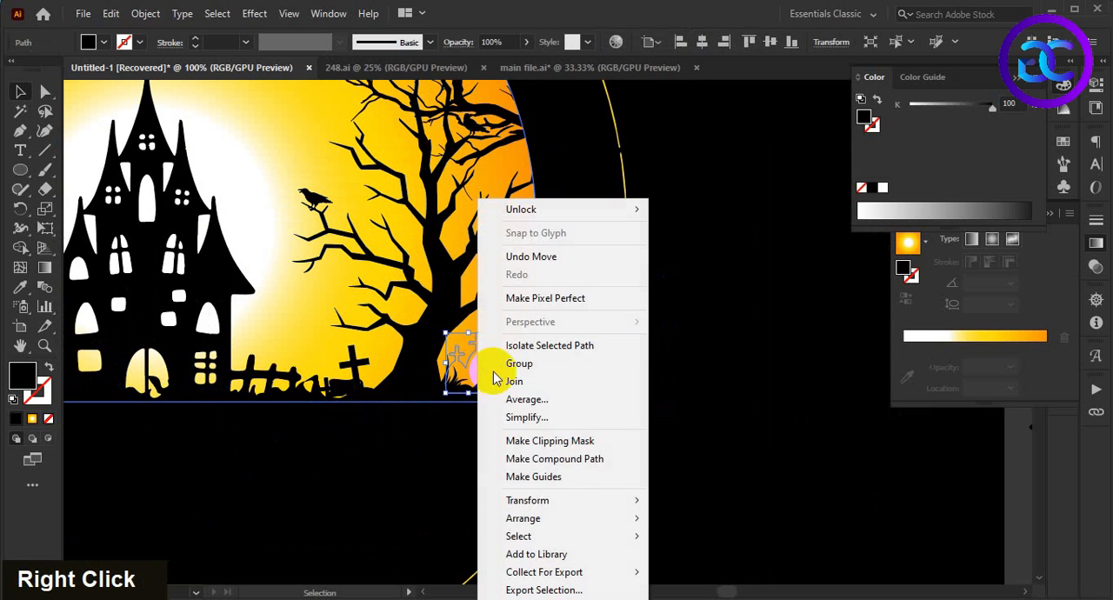
mouse_move(576, 514)
left_click(740, 520)
left_click(639, 471)
Step: Shift the tombstones left toward the right tree's trunk and lower them slightly into the ground
scroll(639, 470, "down", 3)
scroll(634, 477, "up", 2)
scroll(532, 389, "up", 3)
left_click_drag(549, 413, 527, 420)
left_click(594, 483)
left_click(677, 477)
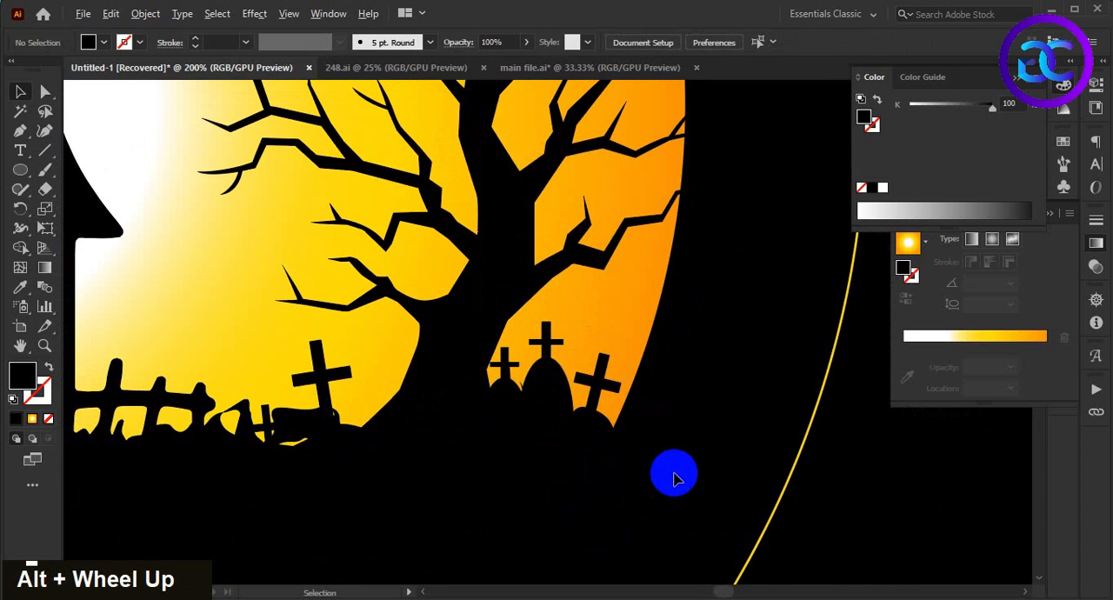
scroll(670, 472, "down", 2)
scroll(601, 430, "up", 1)
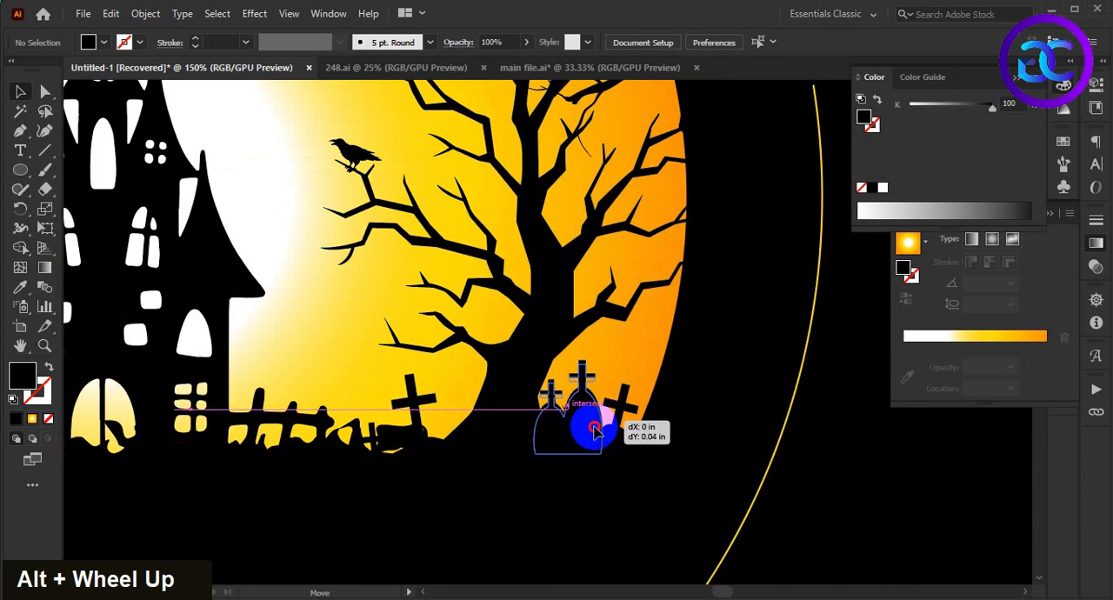
left_click_drag(590, 419, 591, 427)
left_click(642, 504)
Step: Place the zombie hand silhouette on the grass between the castle fence and the cross, bring it to the front and deselect it
scroll(635, 501, "down", 3)
left_click_drag(693, 518, 615, 465)
scroll(653, 455, "down", 1)
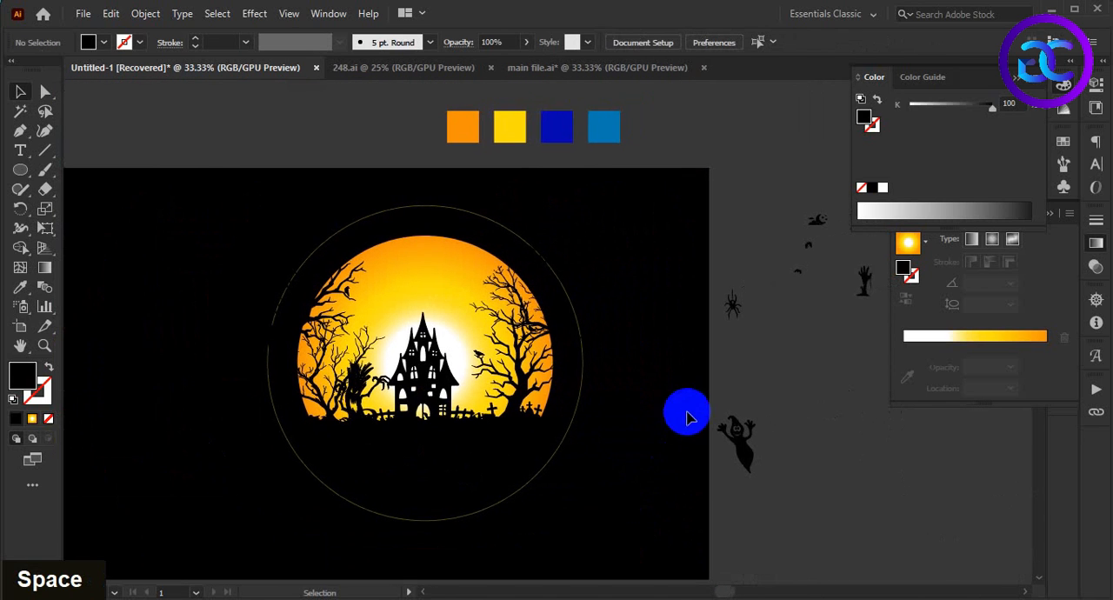
left_click_drag(865, 299, 478, 424)
scroll(484, 421, "up", 4)
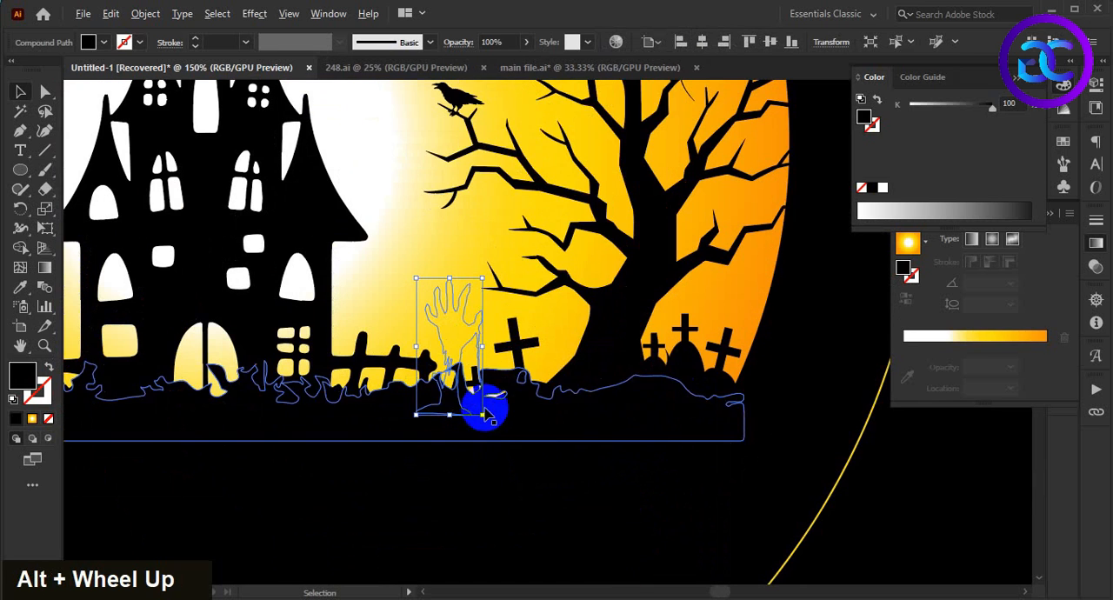
right_click(459, 339)
left_click(708, 249)
double_click(552, 522)
Step: Duplicate the zombie hand silhouette onto the grass left of the castle and deselect it
scroll(554, 522, "down", 2)
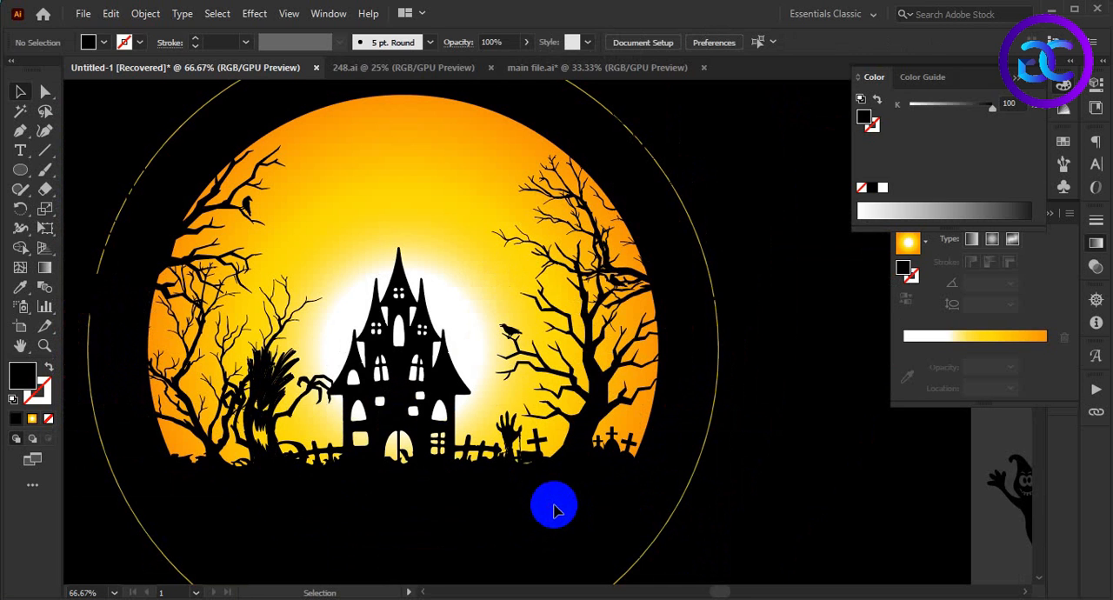
scroll(535, 498, "down", 1)
left_click_drag(531, 513, 519, 499)
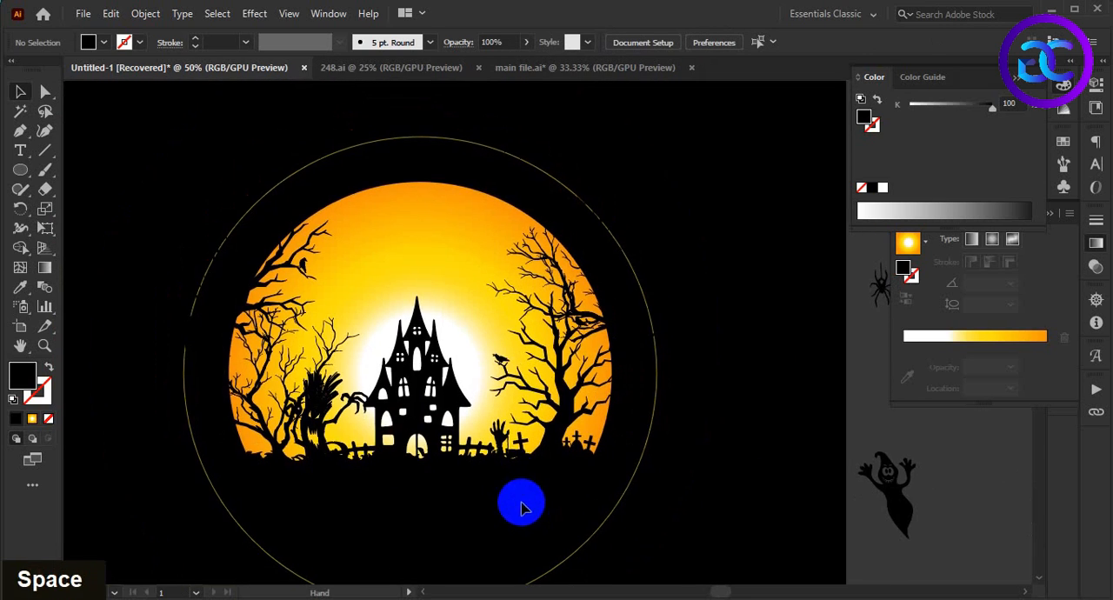
left_click_drag(505, 448, 356, 449)
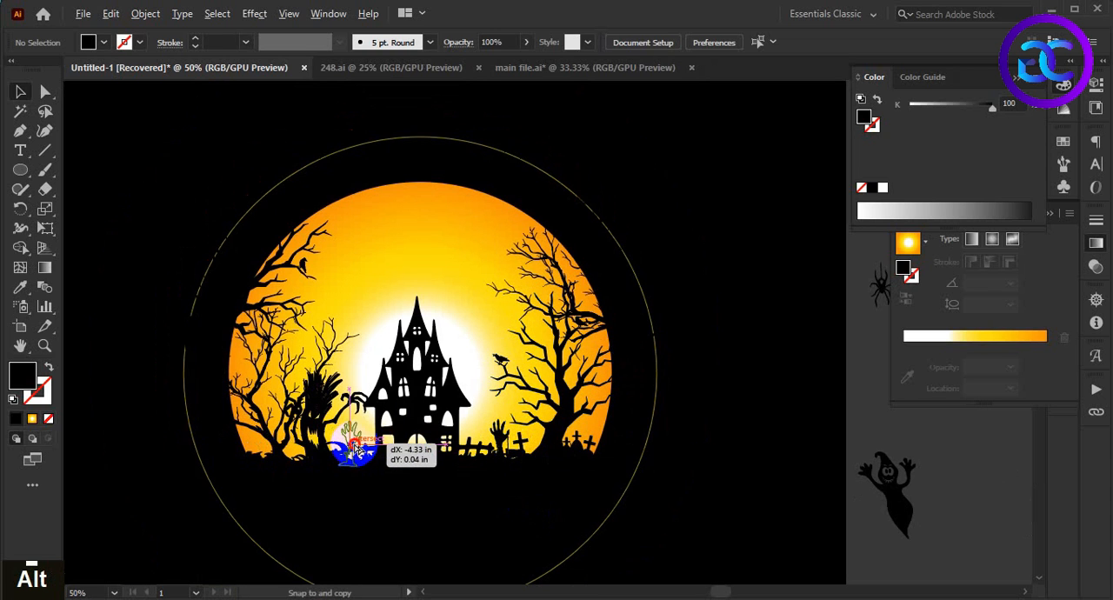
mouse_move(387, 495)
left_mouse_down()
mouse_move(402, 504)
mouse_move(405, 492)
left_mouse_up()
scroll(437, 516, "down", 1)
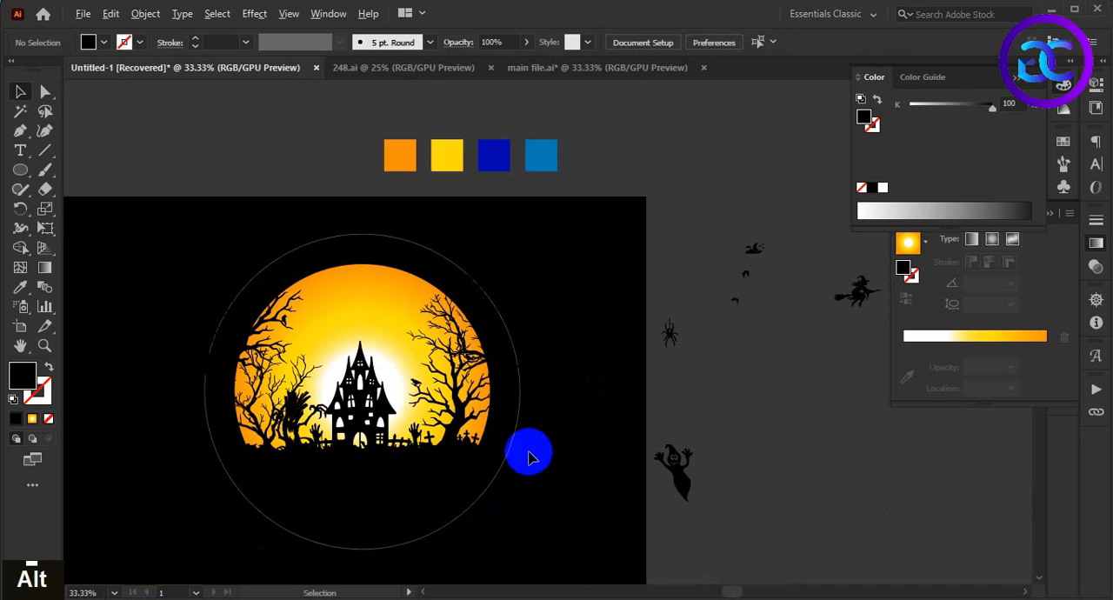
Step: Enlarge the castle silhouette slightly so its spire reaches a little higher into the moon, and deselect it
scroll(565, 430, "up", 1)
scroll(603, 425, "down", 1)
left_click_drag(618, 413, 600, 366)
left_click_drag(660, 329, 648, 326)
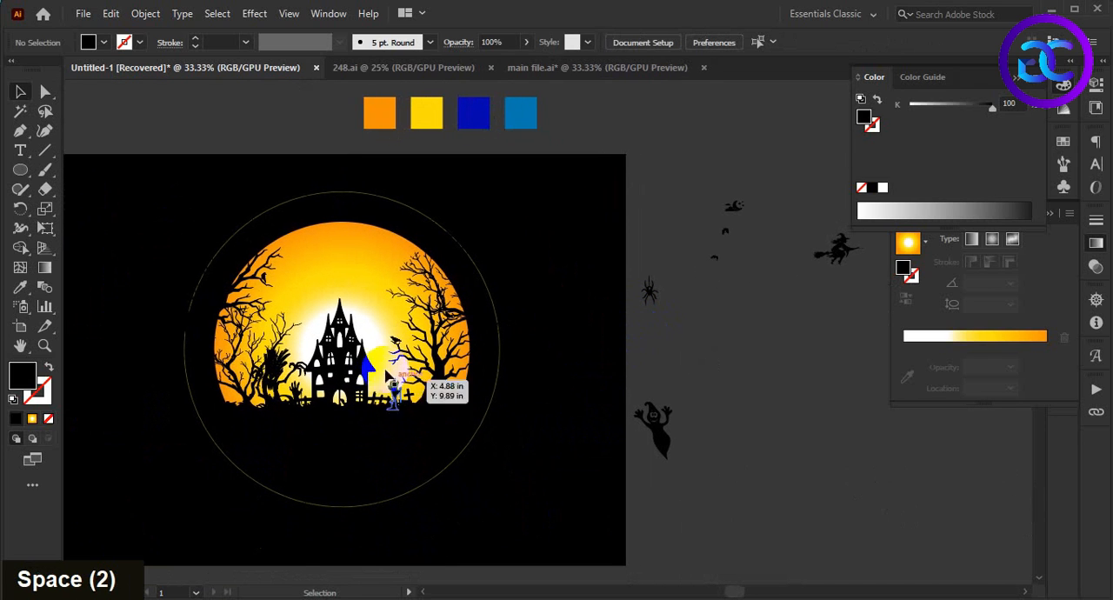
left_click(387, 374)
left_click_drag(345, 297, 345, 293)
double_click(555, 492)
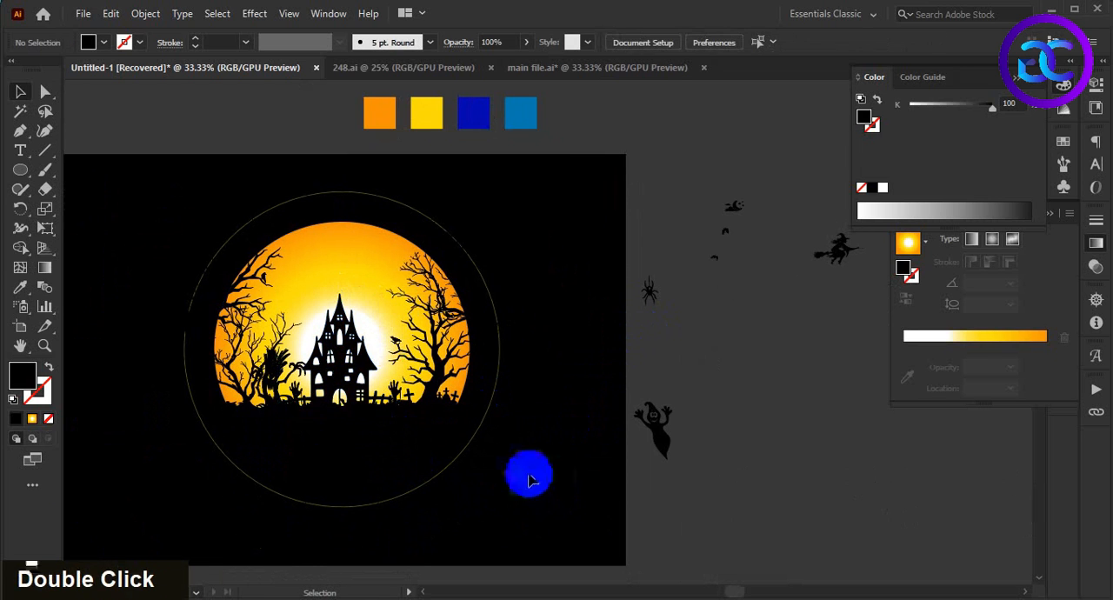
Step: Move the flying witch silhouette onto the moon, above and left of the castle, and bring it to the front
key("alt")
key("alt")
left_click_drag(777, 272, 306, 278)
scroll(305, 280, "up", 3)
right_click(303, 285)
mouse_move(437, 497)
left_click(553, 491)
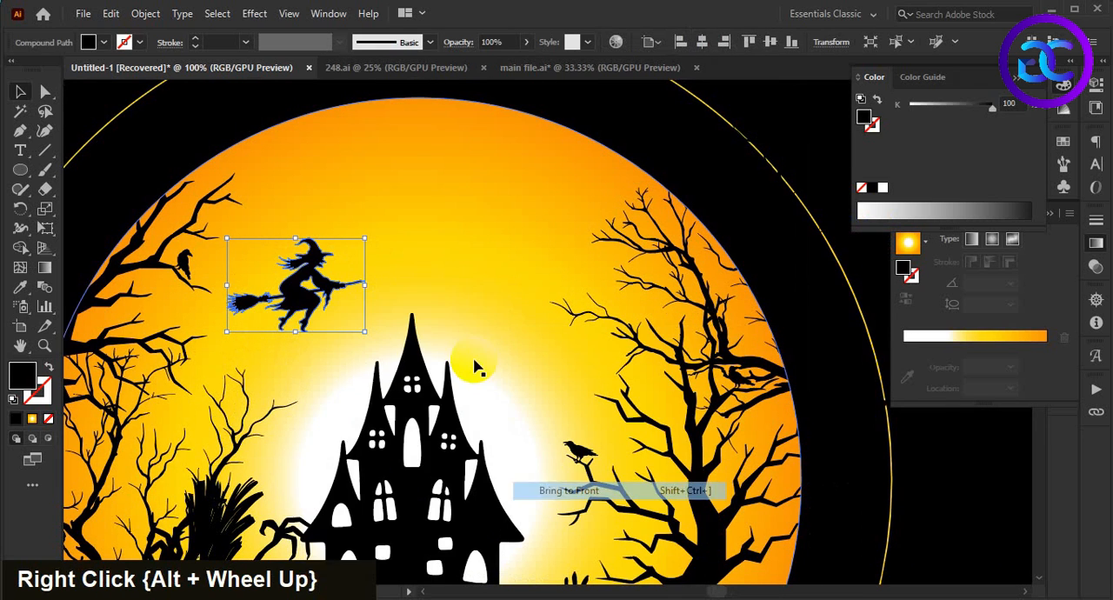
Step: Reflect the witch across the vertical axis and deselect it
right_click(287, 280)
mouse_move(413, 473)
left_click(571, 522)
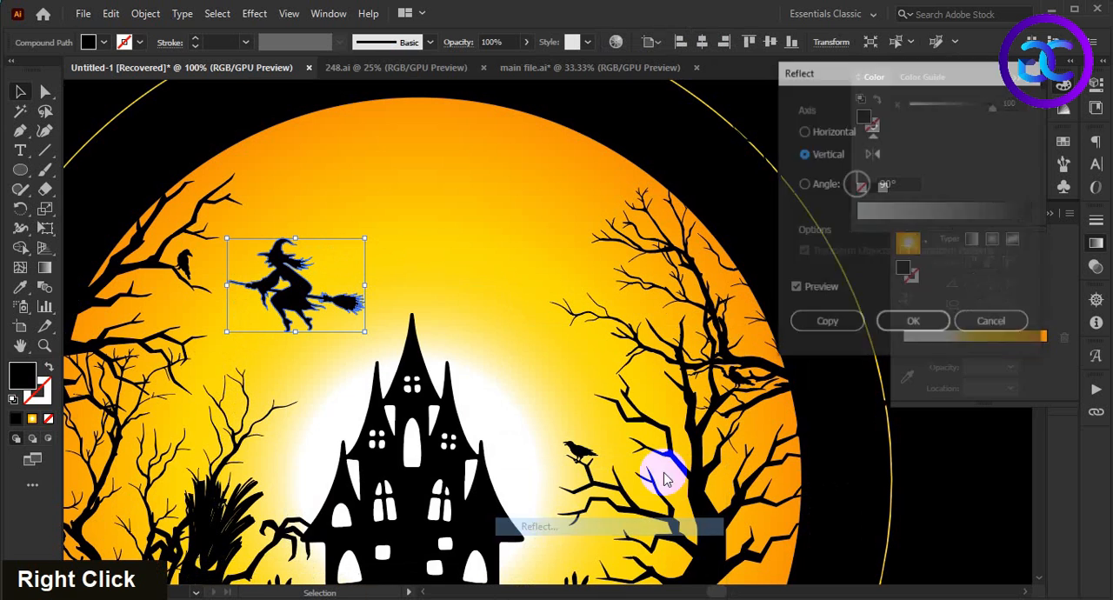
left_click(913, 324)
left_click(560, 108)
Step: Move the witch to the upper right of the castle's spire, scale it down slightly and deselect it
scroll(565, 104, "up", 1)
left_click_drag(278, 316, 498, 323)
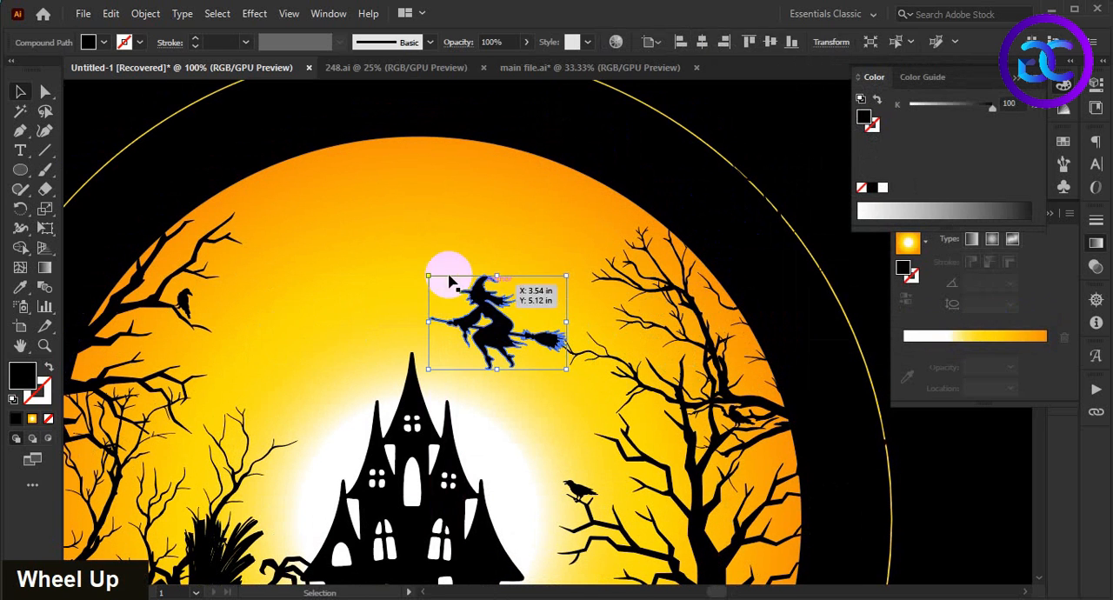
left_click_drag(428, 276, 436, 280)
scroll(576, 213, "down", 3)
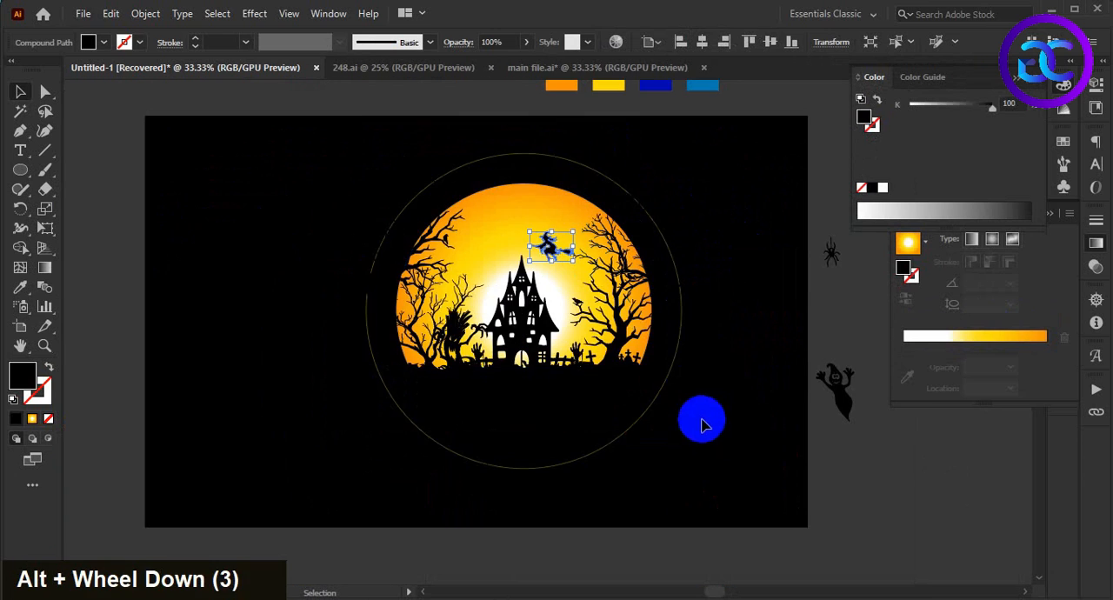
left_click(695, 414)
Step: Place the crescent moon and cloud silhouette beside the upper-left tree's branch tip, bring it to the front and deselect it
key("space")
left_click_drag(337, 283, 417, 242)
scroll(417, 241, "up", 3)
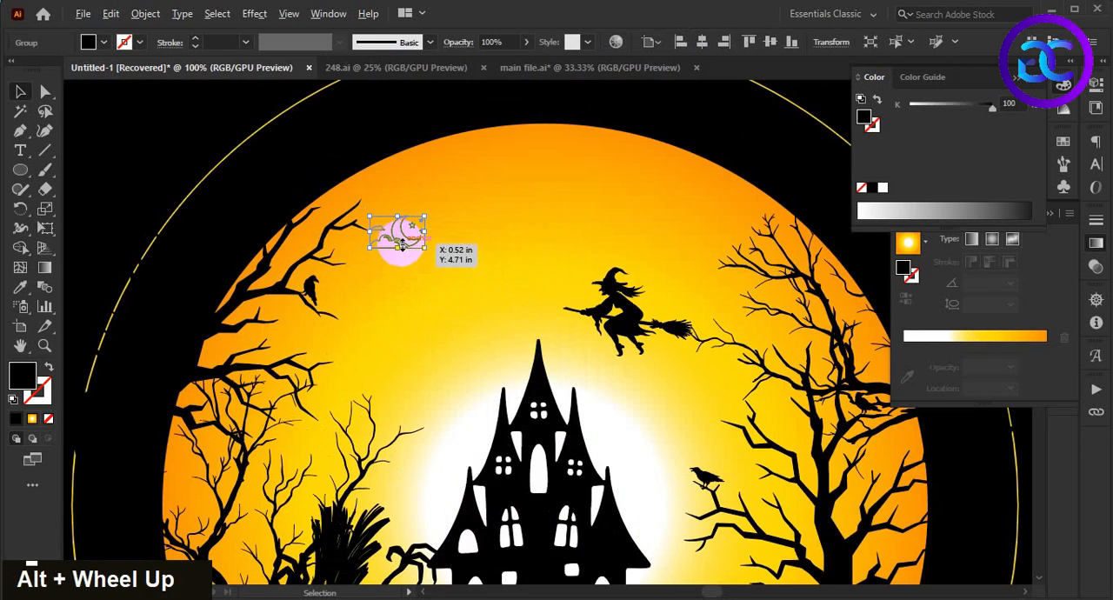
right_click(402, 234)
mouse_move(521, 457)
left_click(608, 457)
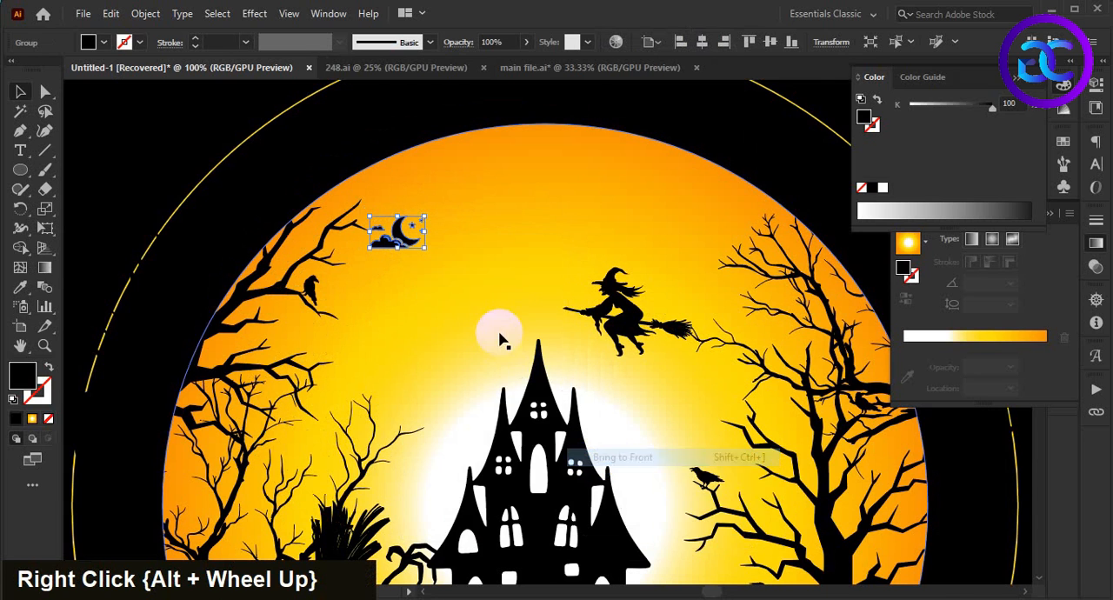
scroll(502, 339, "up", 1)
scroll(383, 300, "down", 1)
left_click(186, 108)
scroll(253, 143, "down", 3)
Step: Hang the spider silhouette from the left tree's middle branch, bring it to the front and deselect it
key("space")
left_click_drag(541, 444, 563, 486)
scroll(568, 452, "up", 1)
key("space")
left_click_drag(519, 419, 650, 475)
scroll(666, 445, "up", 1)
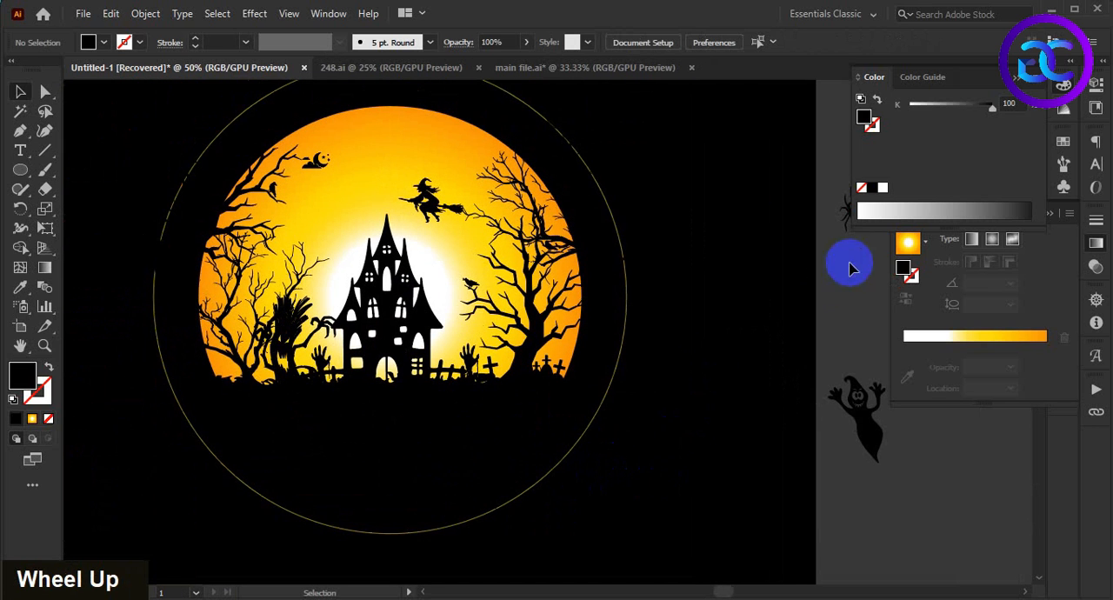
left_click_drag(848, 220, 250, 257)
scroll(248, 253, "up", 2)
right_click(251, 235)
mouse_move(360, 445)
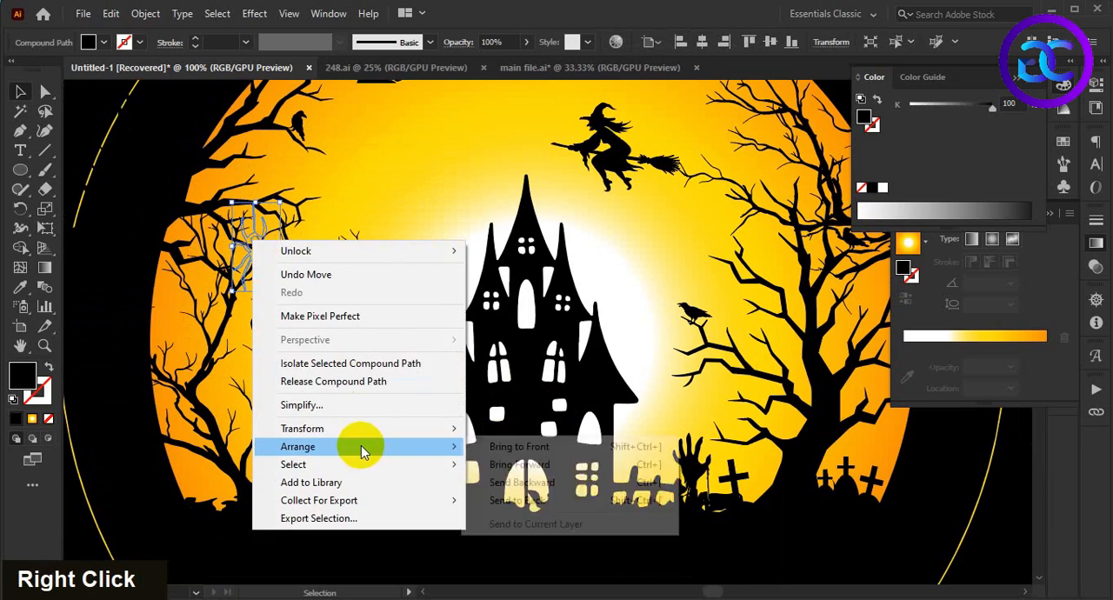
left_click(491, 447)
scroll(488, 446, "down", 1)
left_click(166, 279)
left_click(145, 217)
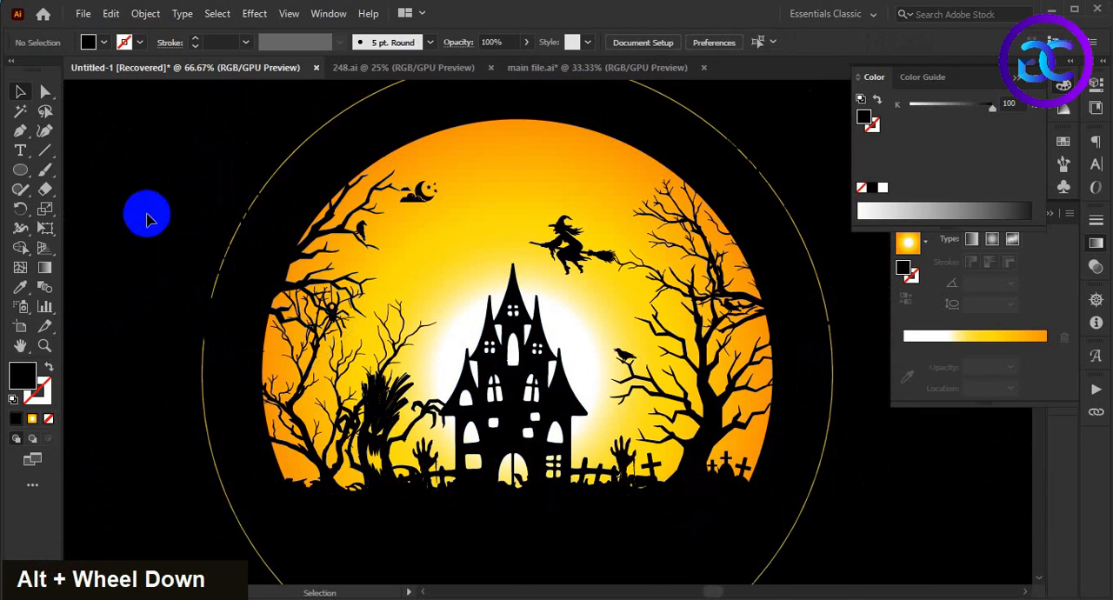
Step: Duplicate the spider just to its right, hanging from the tip of the same left branch, and deselect it
scroll(146, 216, "up", 2)
left_click_drag(140, 211, 124, 174)
scroll(142, 199, "down", 1)
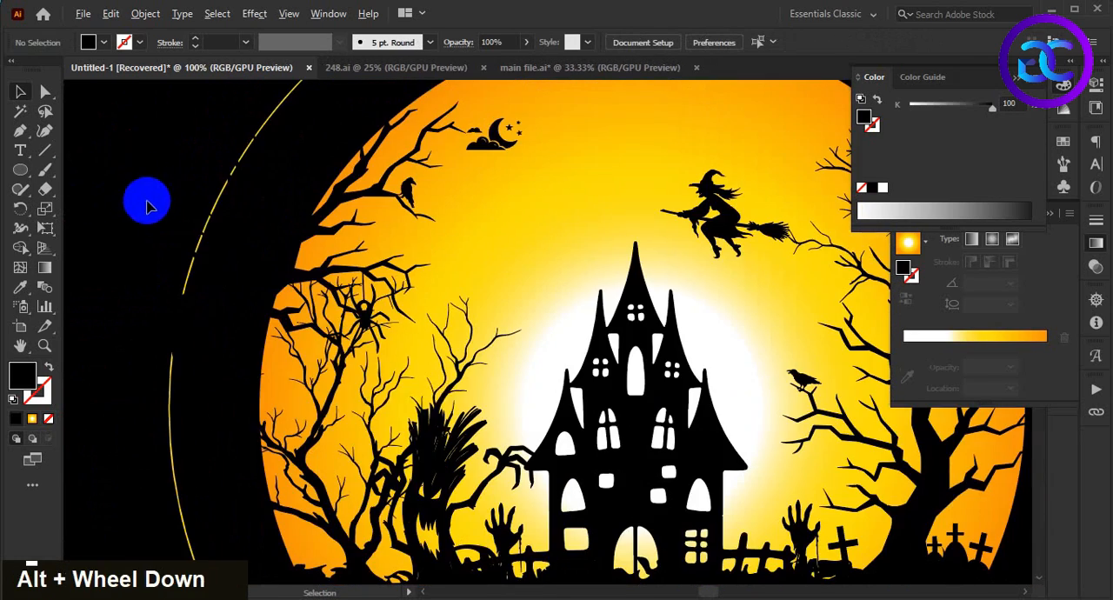
left_click_drag(366, 314, 407, 324)
scroll(407, 322, "up", 4)
left_click_drag(414, 380, 420, 373)
scroll(435, 372, "down", 2)
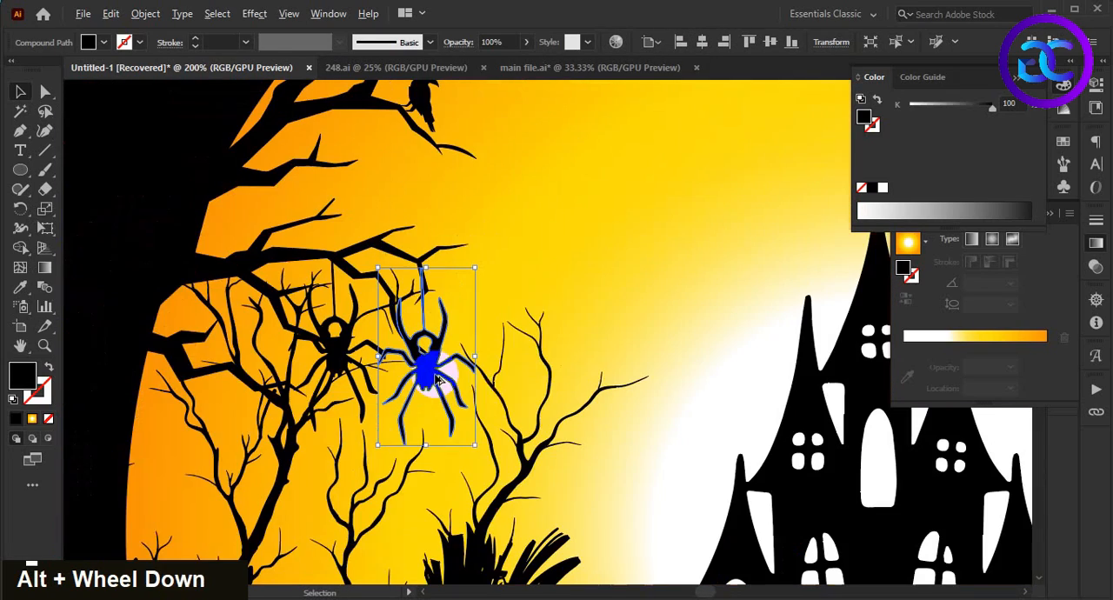
scroll(235, 292, "down", 4)
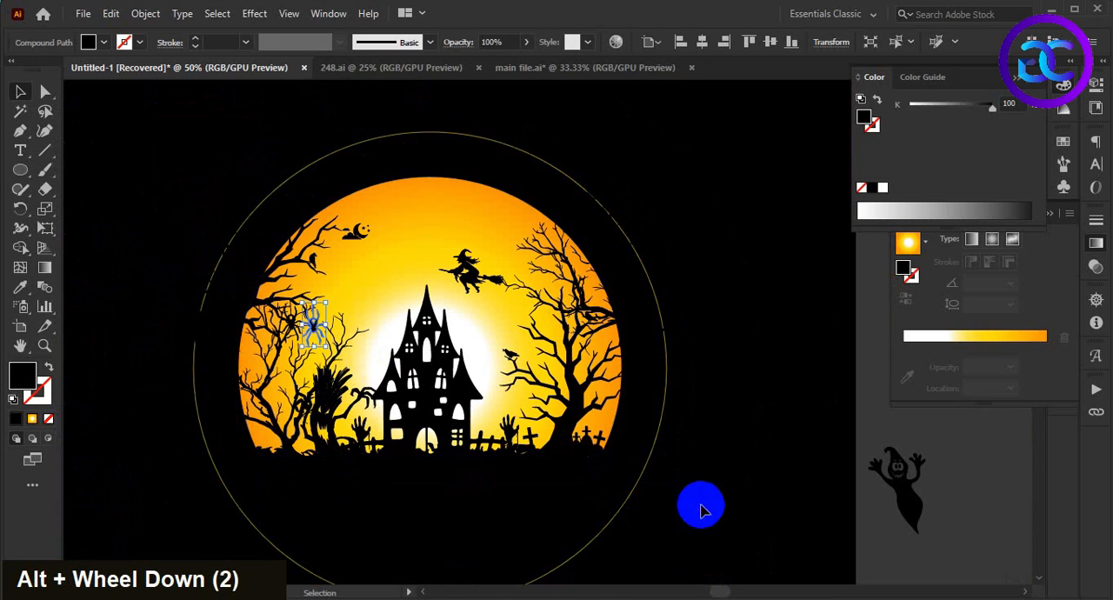
left_click(705, 503)
Step: Duplicate the spider onto the inner branches of the right tree and deselect it
key("space")
scroll(397, 378, "up", 1)
key("space")
left_click_drag(397, 378, 365, 341)
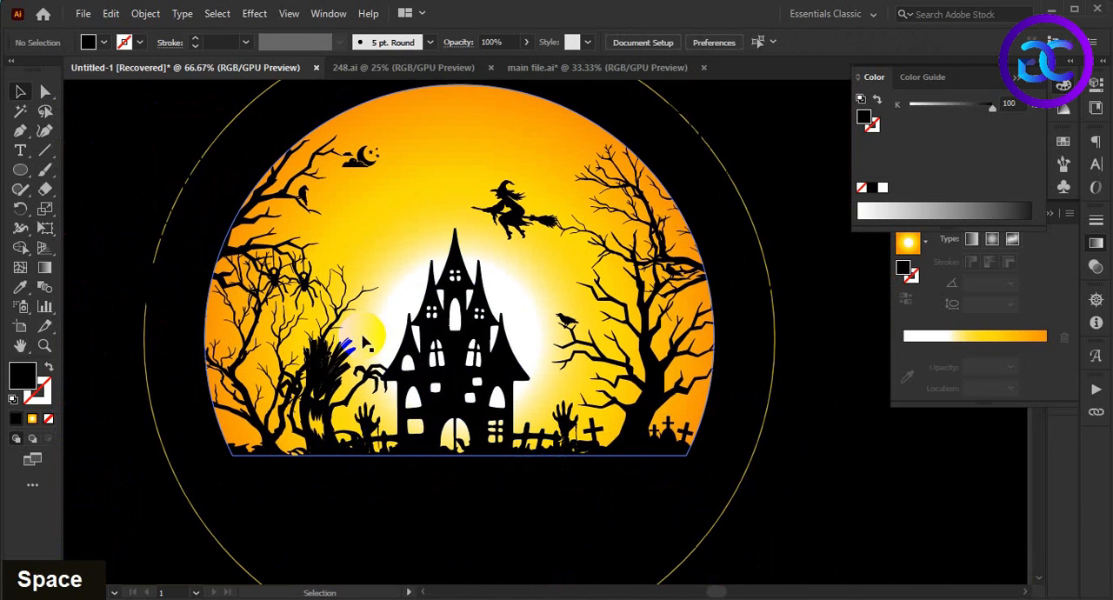
left_click_drag(309, 283, 627, 287)
scroll(627, 287, "up", 3)
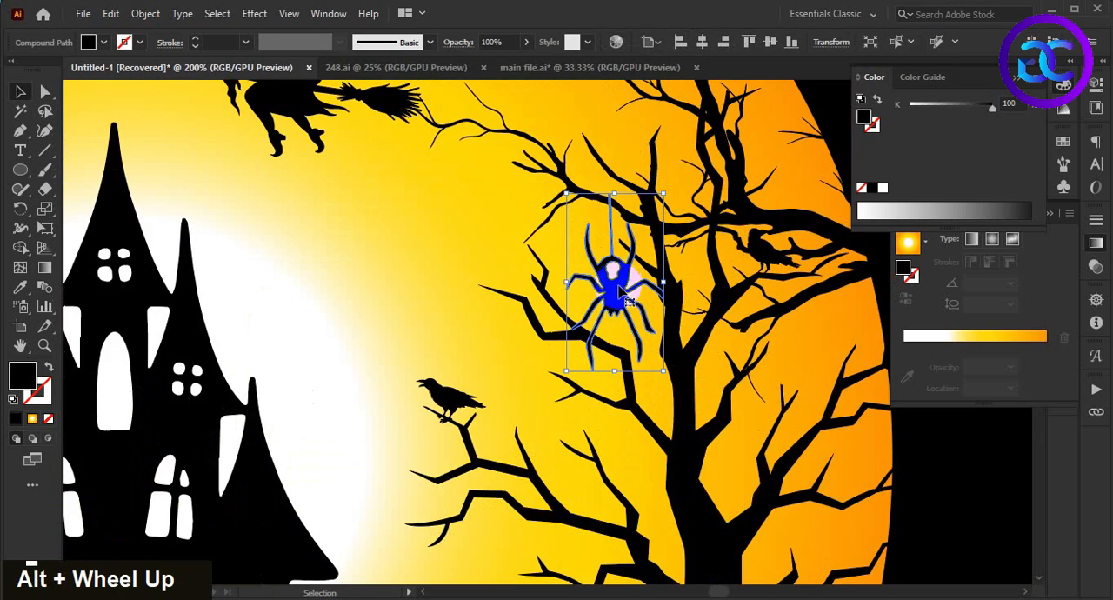
scroll(620, 294, "down", 4)
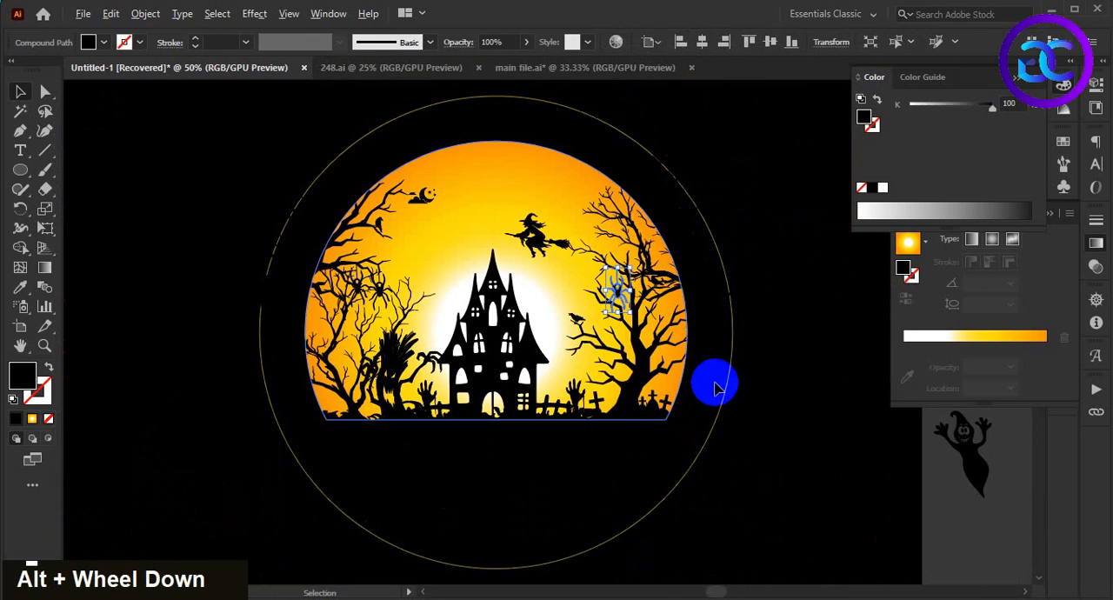
double_click(727, 437)
Step: Duplicate the right tree's spider further right and slightly lower among the branches, then deselect it
scroll(720, 408, "up", 1)
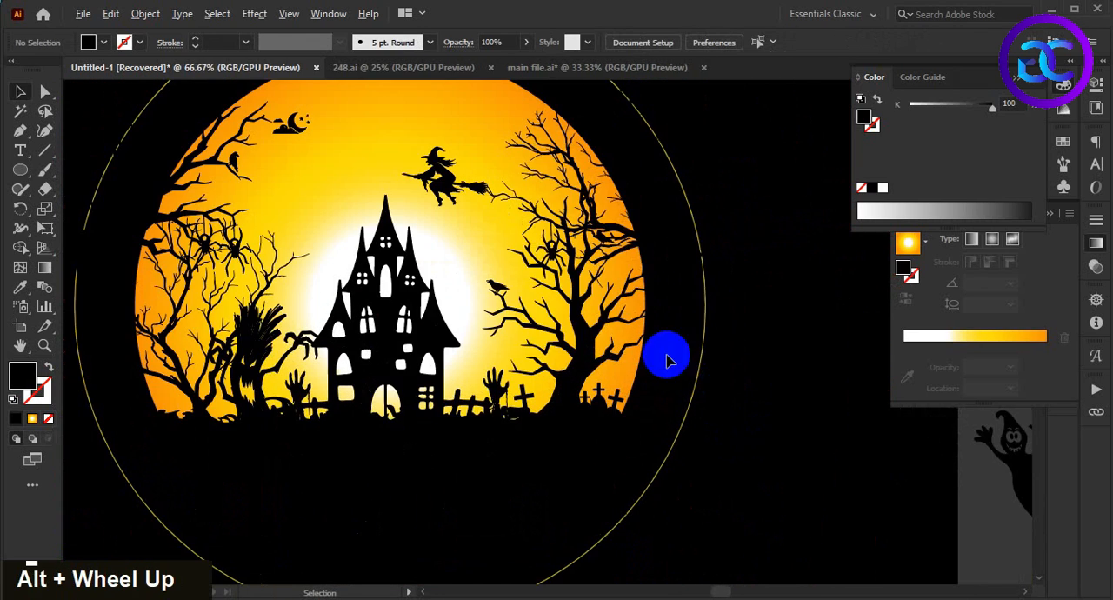
scroll(551, 272, "up", 2)
left_click_drag(687, 320, 678, 343)
scroll(798, 452, "down", 4)
double_click(768, 460)
Step: Hang the small bat silhouette from the right tree's upper inner branch tip, bring it to the front and deselect it
key("space")
left_click_drag(767, 460, 685, 461)
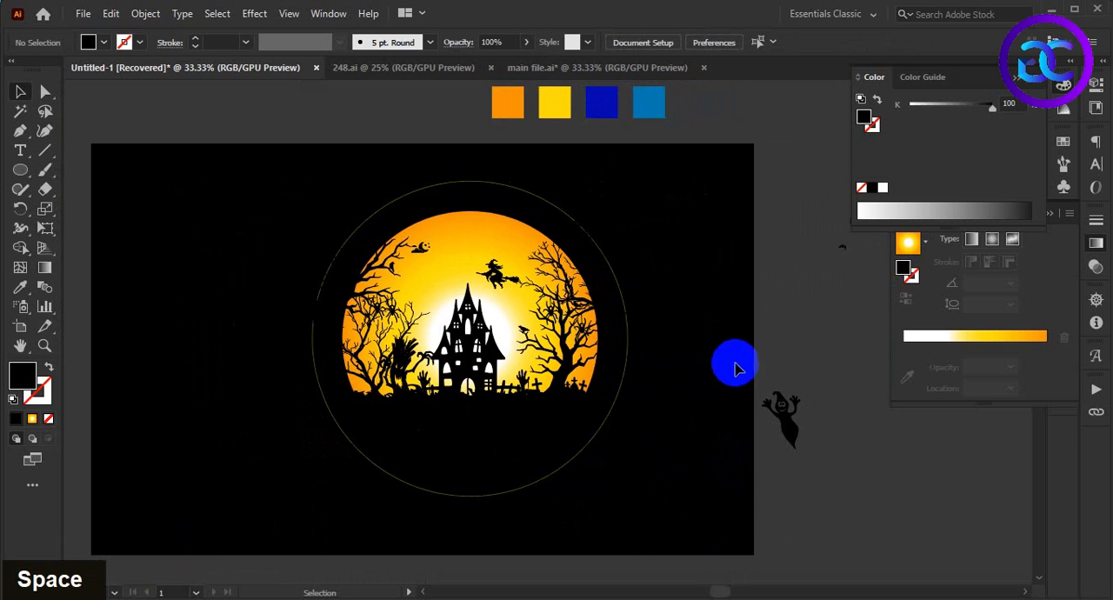
key("space")
left_click_drag(737, 372, 695, 394)
left_click_drag(816, 251, 490, 292)
scroll(492, 290, "up", 4, "alt")
right_click(506, 295)
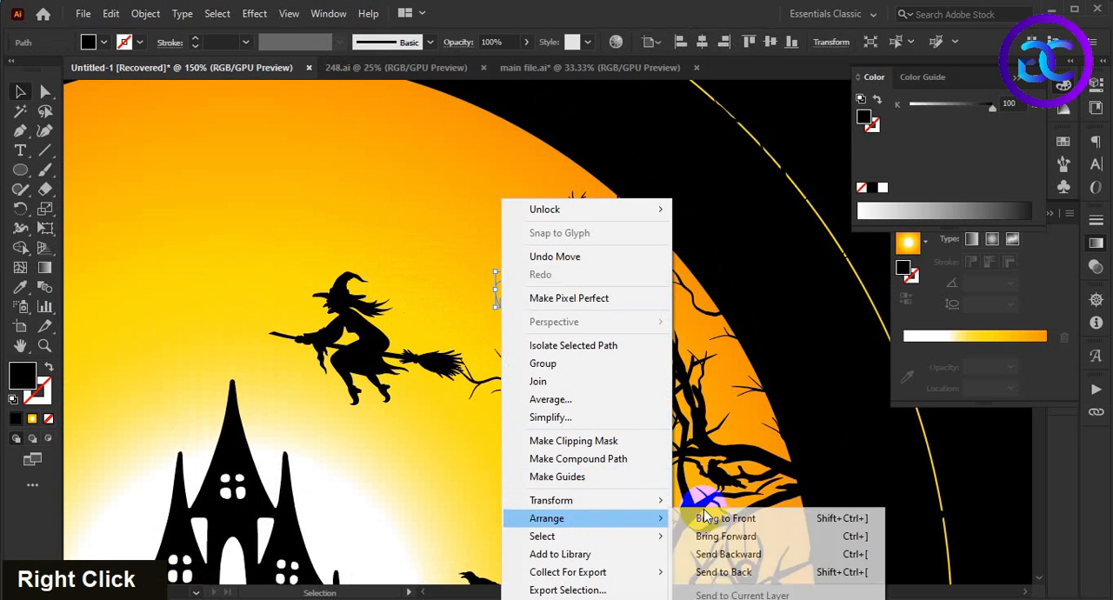
left_click(709, 520)
left_click(645, 177)
scroll(508, 386, "up", 2, "alt")
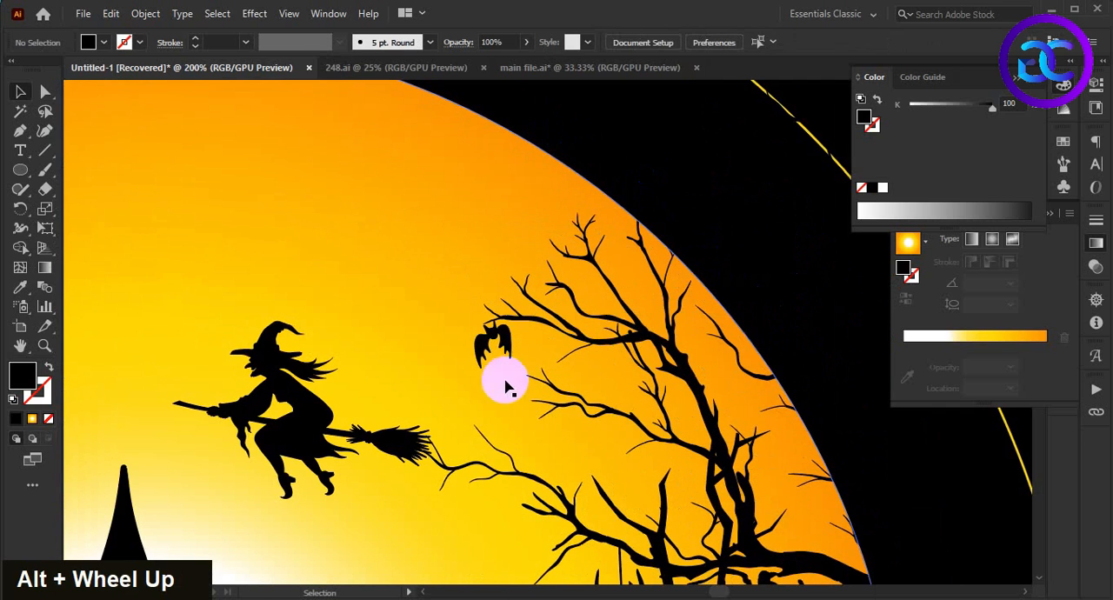
Step: Duplicate the hanging bat onto the moon below the upper-left tree's branches and deselect it
scroll(596, 123, "down", 3, "alt")
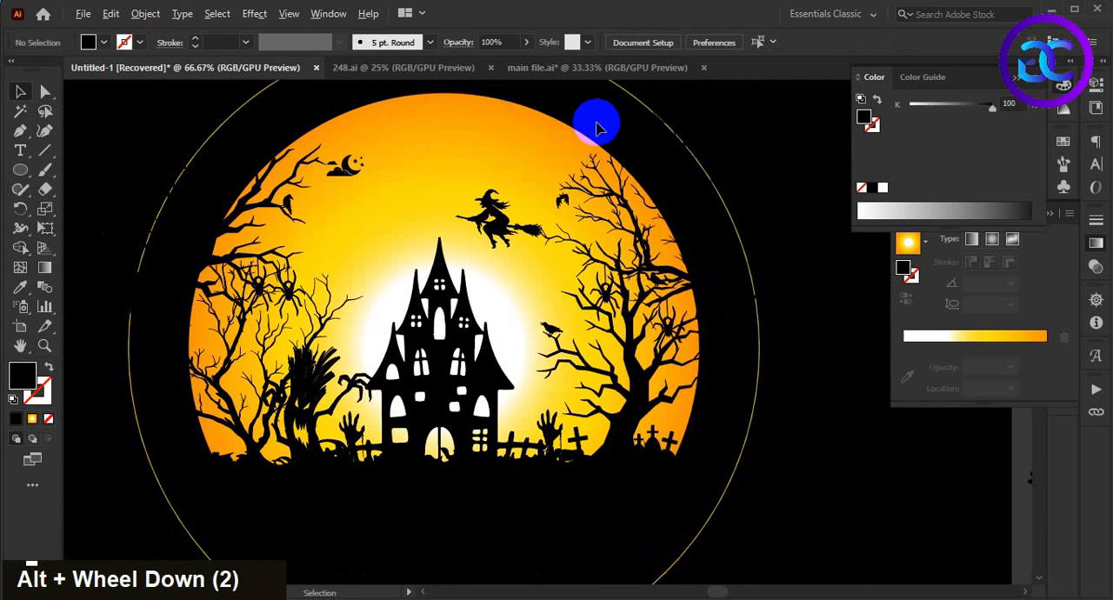
left_click_drag(563, 202, 311, 234, "alt")
left_click(168, 159)
scroll(777, 462, "down", 1, "alt")
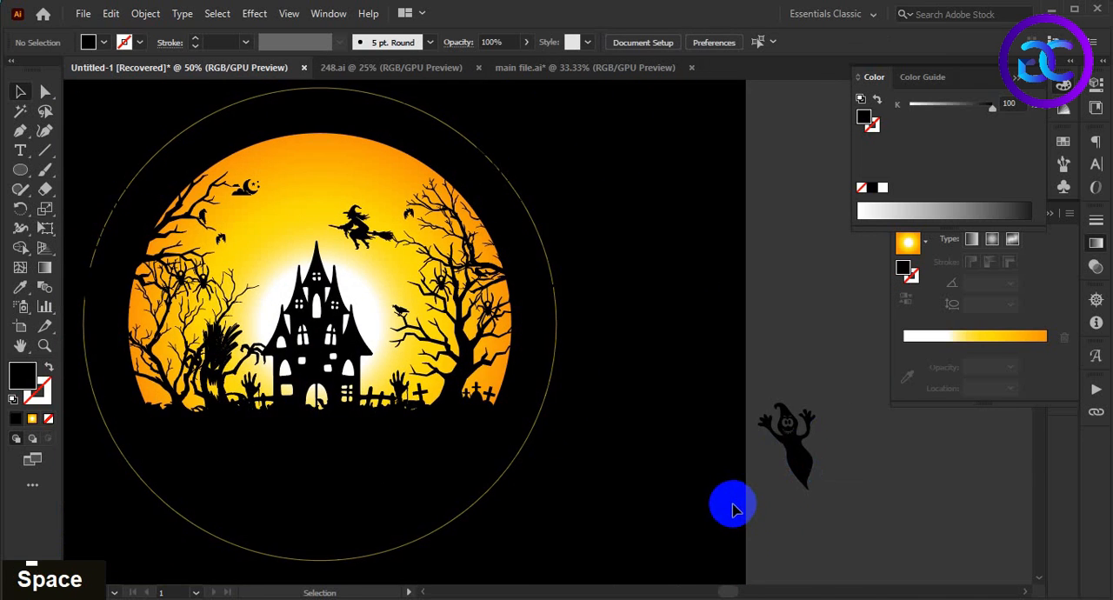
Step: Move the spread-winged bat silhouette between the left tree and the castle's spire and bring it to the front
scroll(869, 348, "down", 1, "alt")
left_click_drag(835, 296, 410, 342)
scroll(411, 339, "up", 5, "alt")
right_click(410, 338)
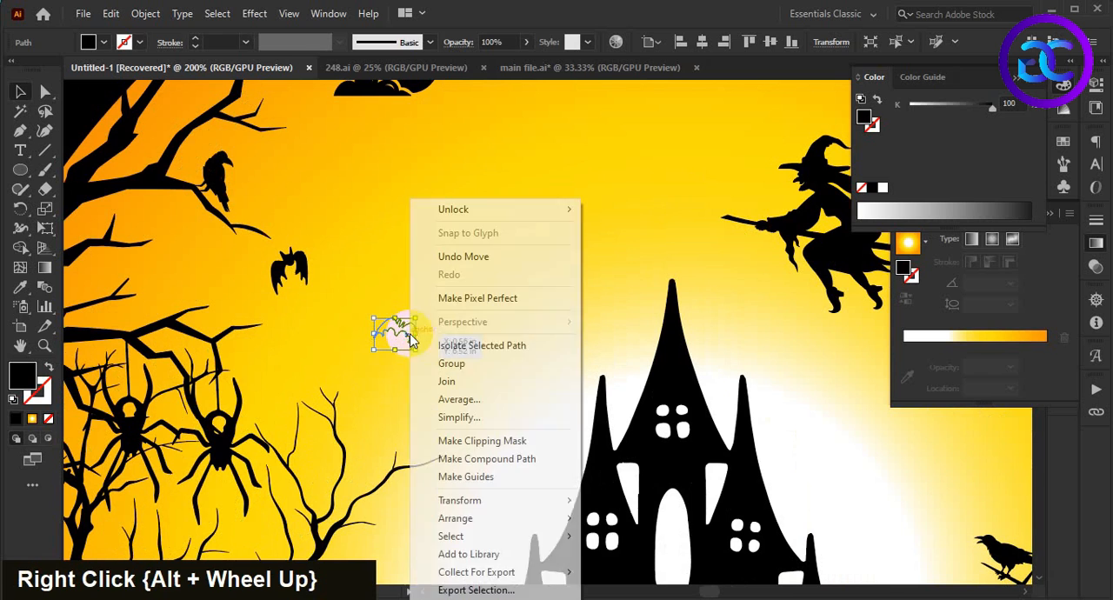
left_click(720, 517)
Step: Scale the spread-winged bat up slightly from its centre and deselect it
scroll(387, 344, "up", 3, "alt")
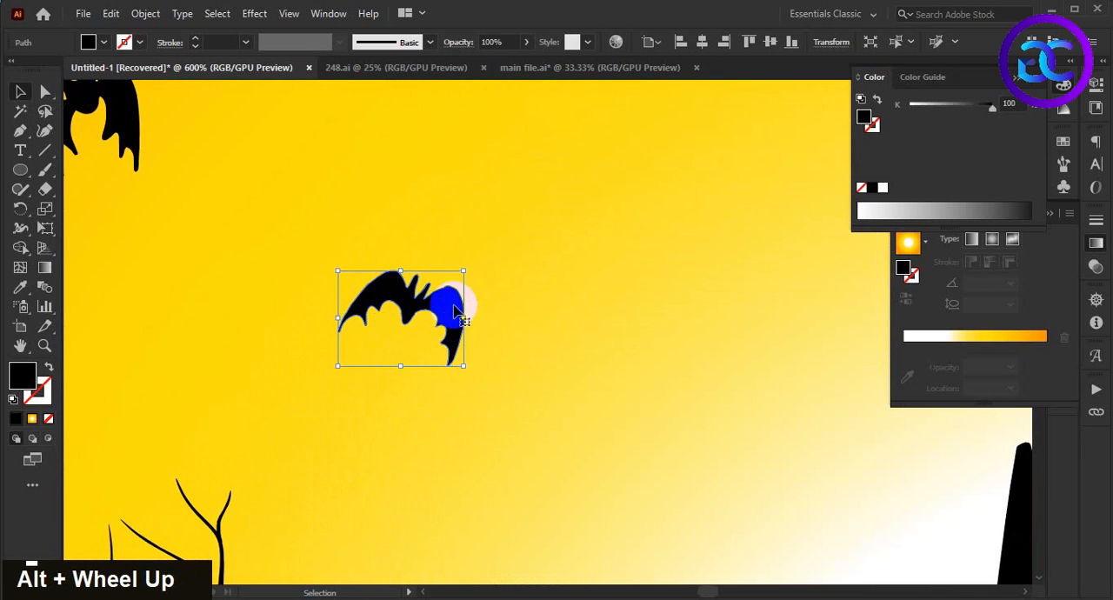
left_click_drag(470, 374, 509, 385)
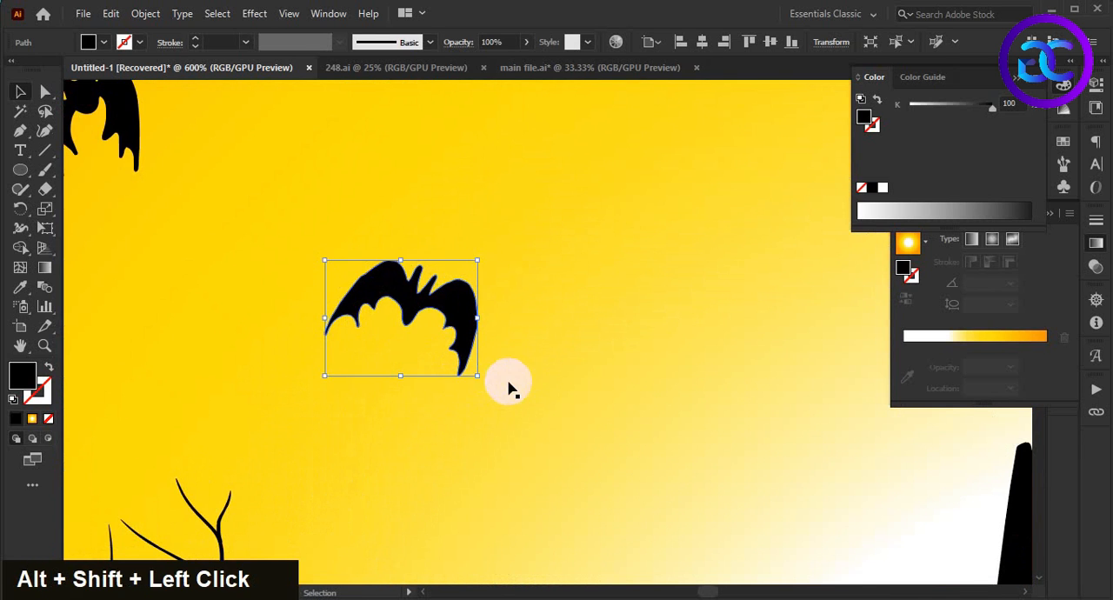
scroll(510, 385, "down", 5, "alt")
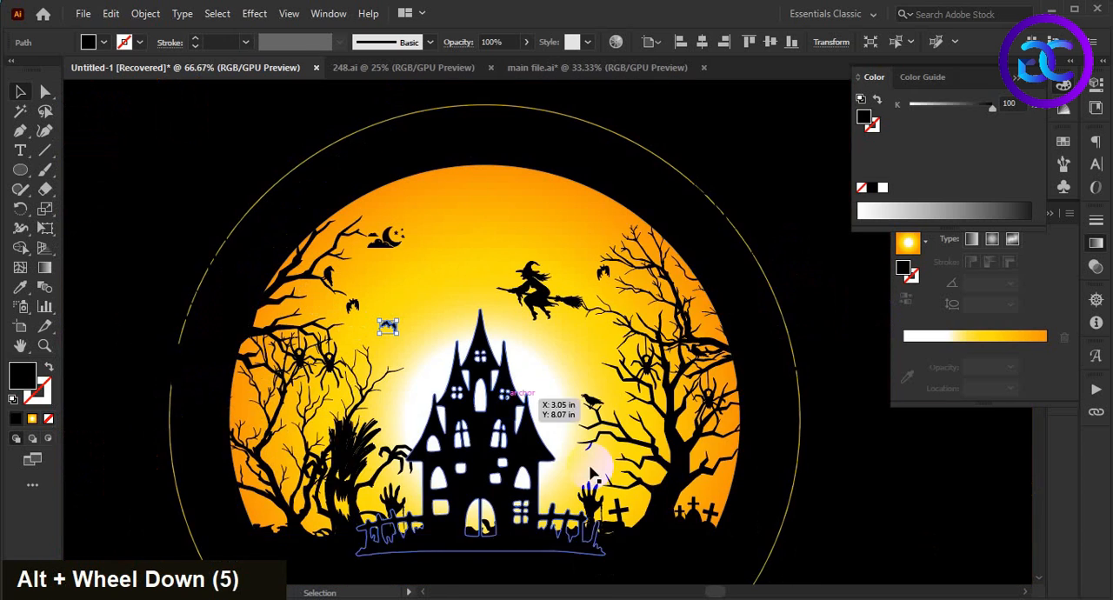
left_click(706, 111)
Step: Duplicate the spread-winged bat to the right of the castle's spire, below the witch's broom
key("space")
left_click_drag(720, 120, 706, 119)
left_click_drag(382, 331, 576, 356)
scroll(850, 487, "down", 1, "alt")
Step: Move the ghost silhouette from beside the artboard onto the castle's left towers, bring it to the front and deselect it
key("space")
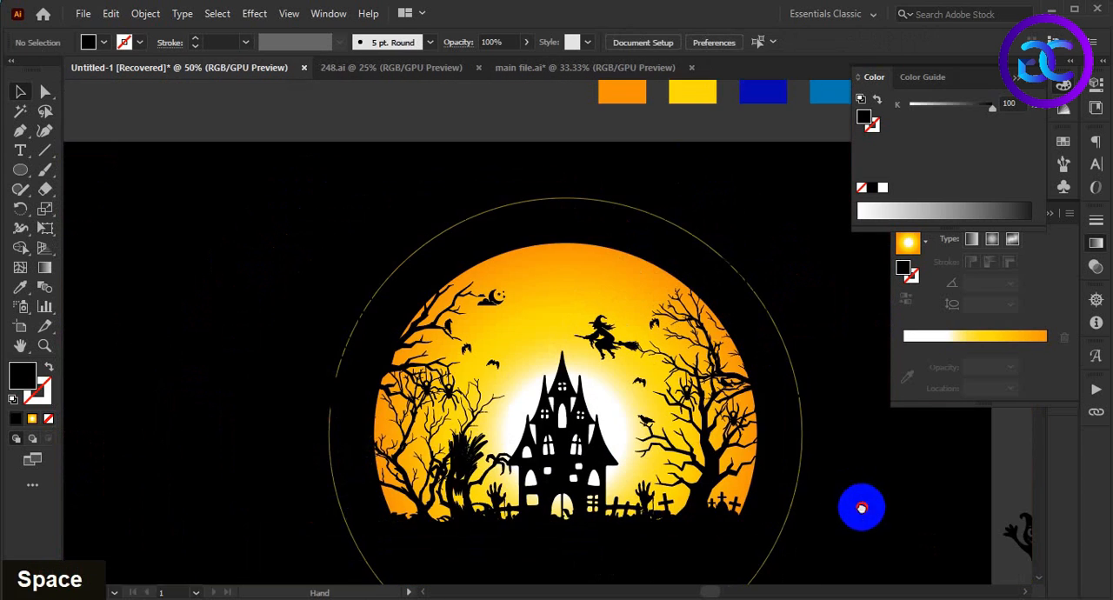
left_click_drag(859, 509, 753, 432)
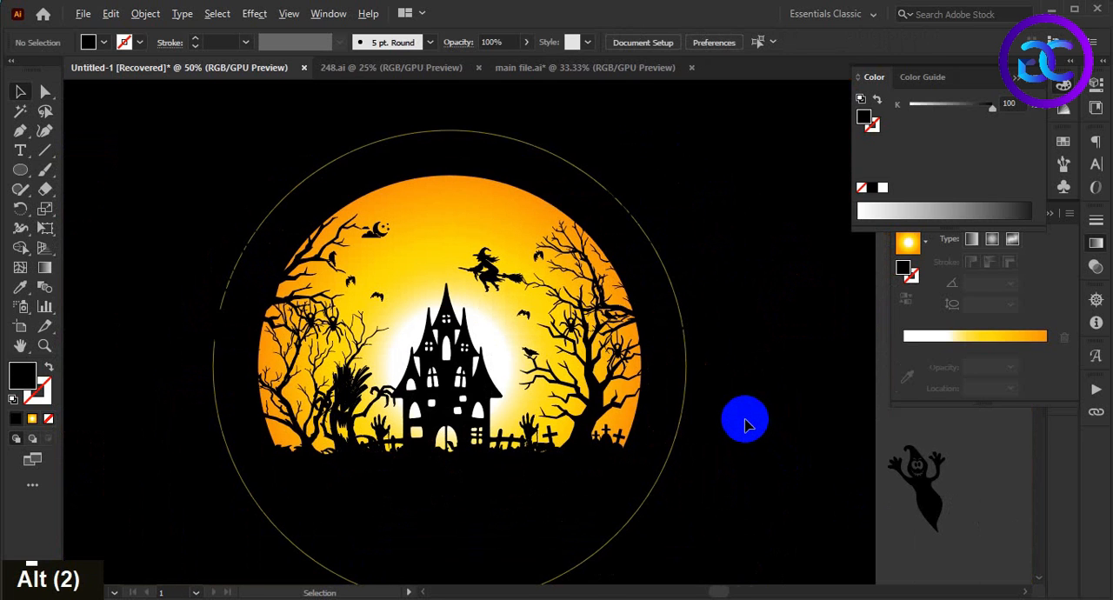
scroll(748, 430, "down", 1, "alt")
key("space")
left_click_drag(751, 440, 631, 405)
scroll(623, 413, "up", 1, "alt")
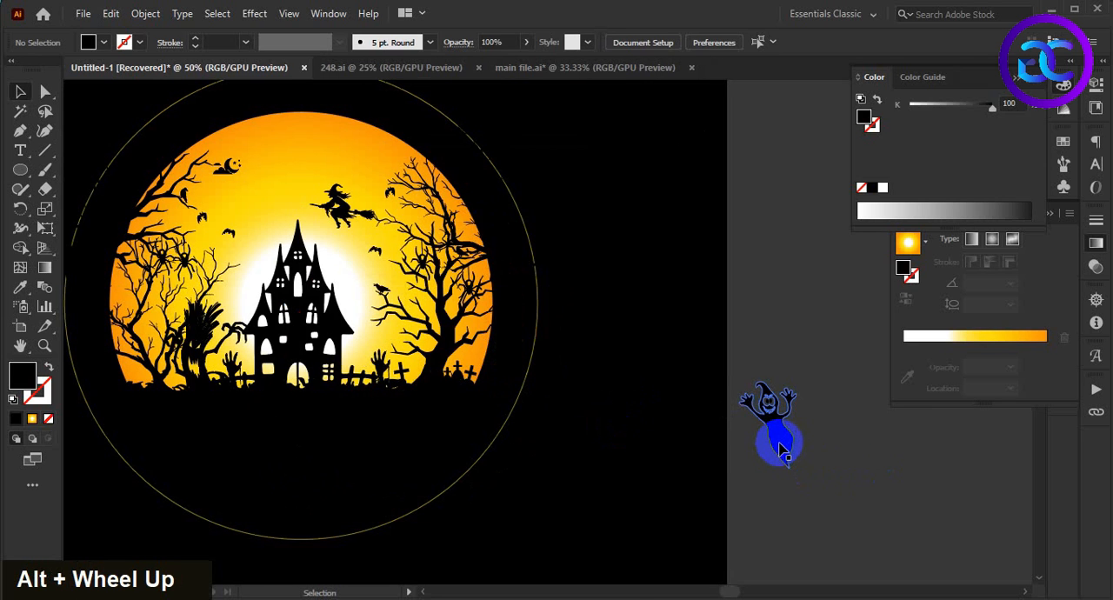
left_click_drag(778, 445, 283, 296)
scroll(266, 255, "up", 3, "alt")
right_click(269, 267)
mouse_move(352, 489)
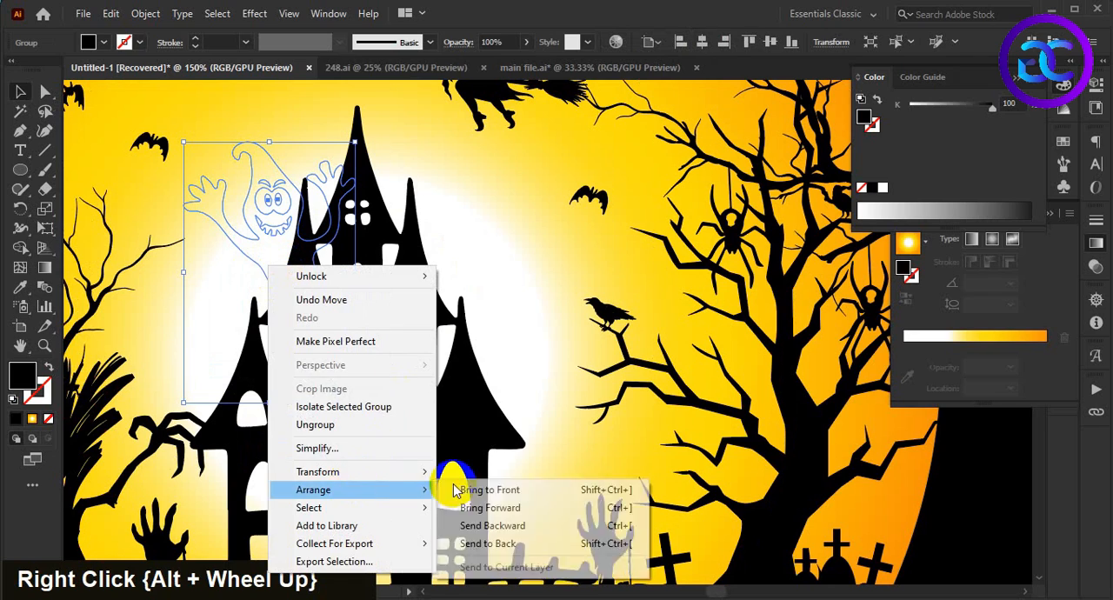
left_click(497, 490)
scroll(780, 489, "down", 3, "alt")
left_click(747, 492)
Step: Scale the ghost down proportionally and place it against the castle's upper-left turret
scroll(331, 262, "up", 3, "alt")
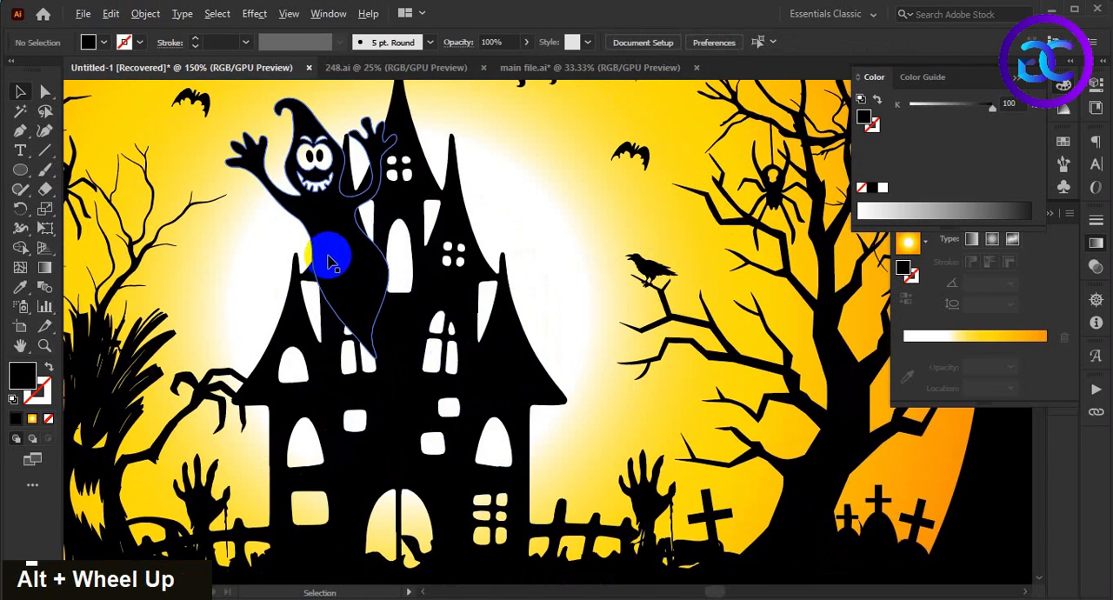
left_click(284, 152)
left_click_drag(311, 98, 268, 223, "shift")
left_click_drag(309, 202, 336, 277)
left_click_drag(360, 402, 365, 271)
Step: Scale the ghost down further, tilt it anticlockwise so it leans out from the left turret, and deselect it
scroll(346, 167, "up", 2, "alt")
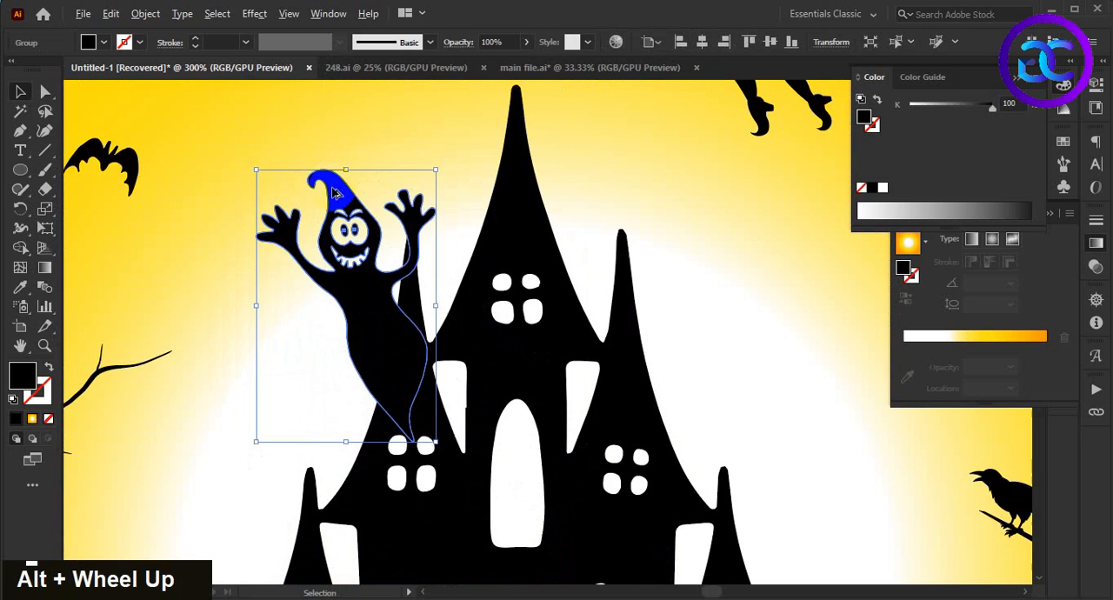
left_click_drag(347, 169, 346, 213, "shift")
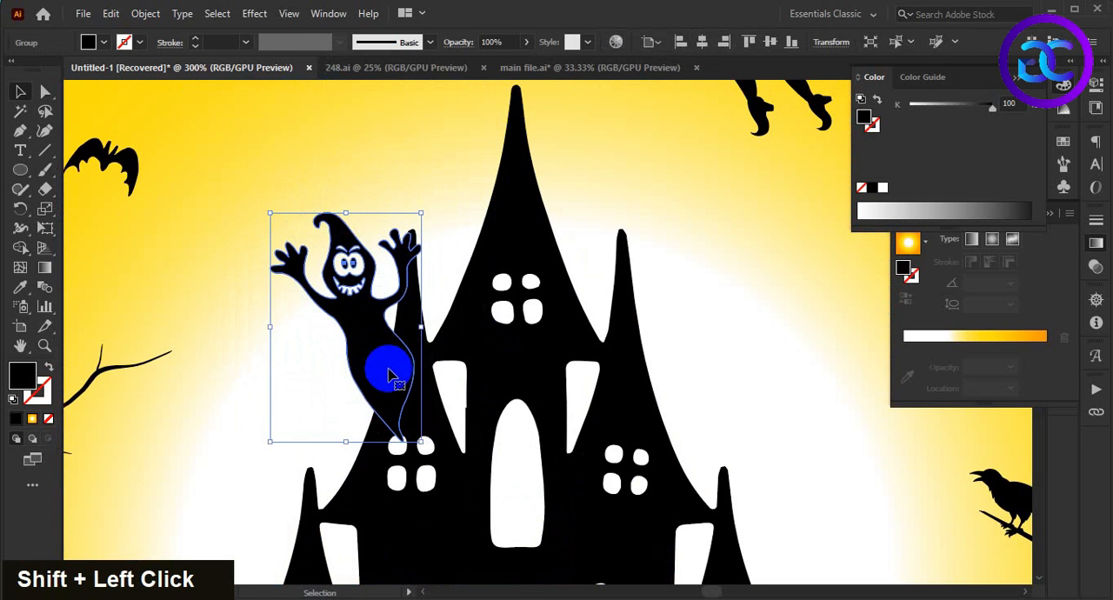
left_click_drag(268, 449, 381, 380)
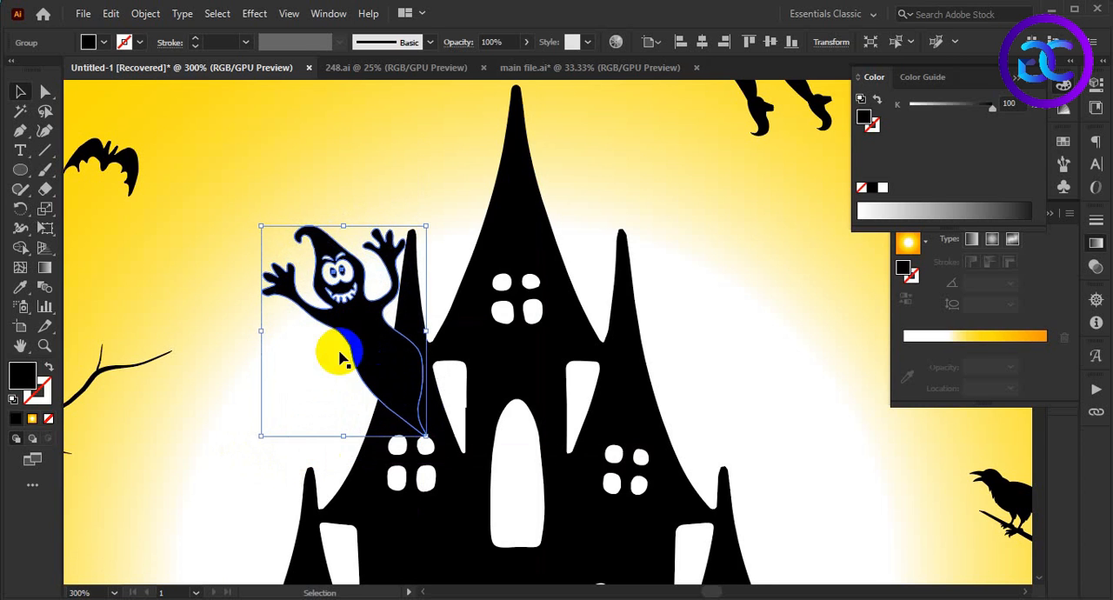
scroll(358, 287, "down", 4, "alt")
left_click(764, 170)
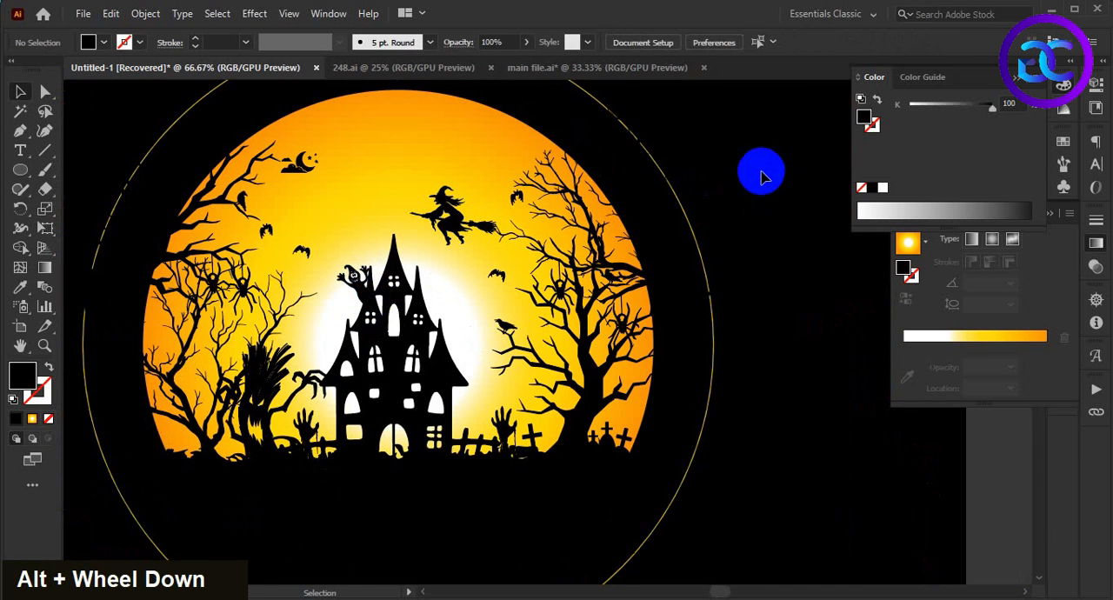
Step: Shrink the ghost slightly more, nudge it into place beside the upper-left turret and deselect it
scroll(317, 280, "up", 4, "alt")
left_click(550, 225)
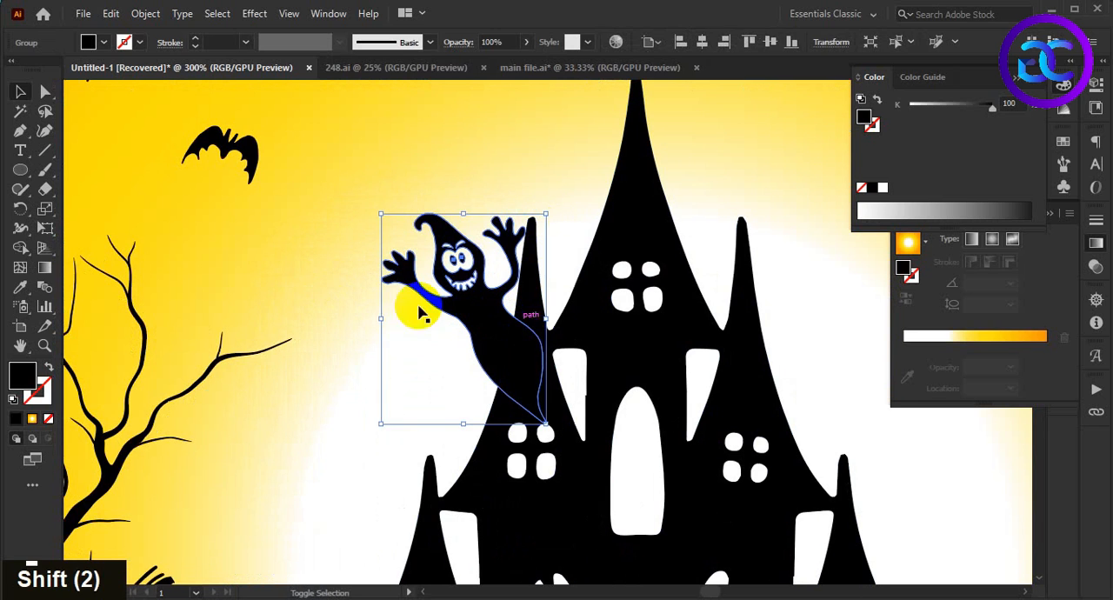
left_click_drag(380, 214, 490, 368)
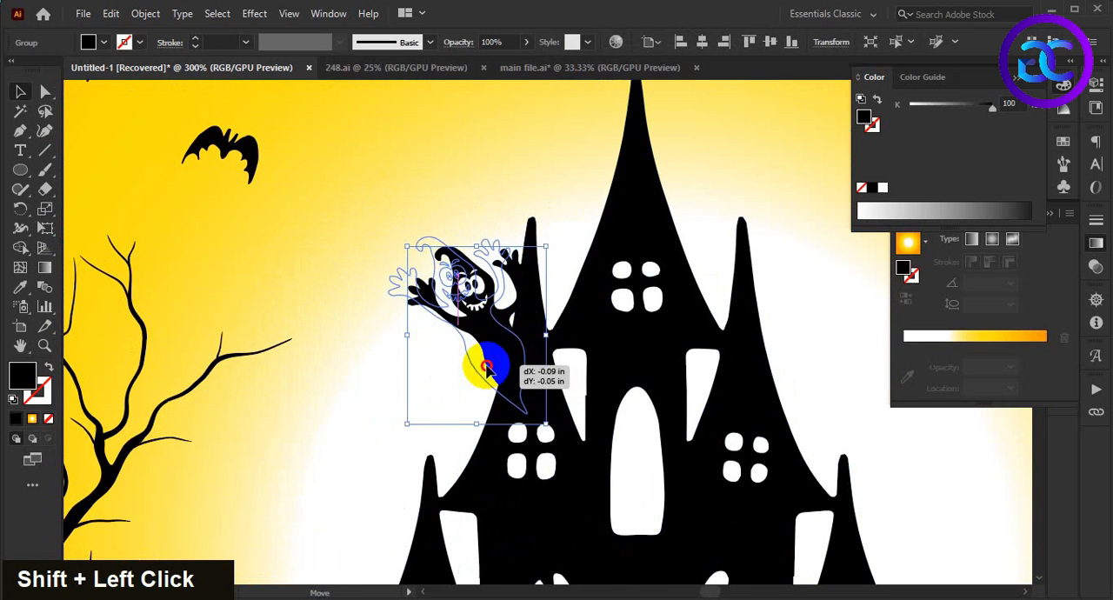
scroll(487, 357, "down", 6, "alt")
left_click(769, 409)
left_click_drag(727, 494, 706, 471)
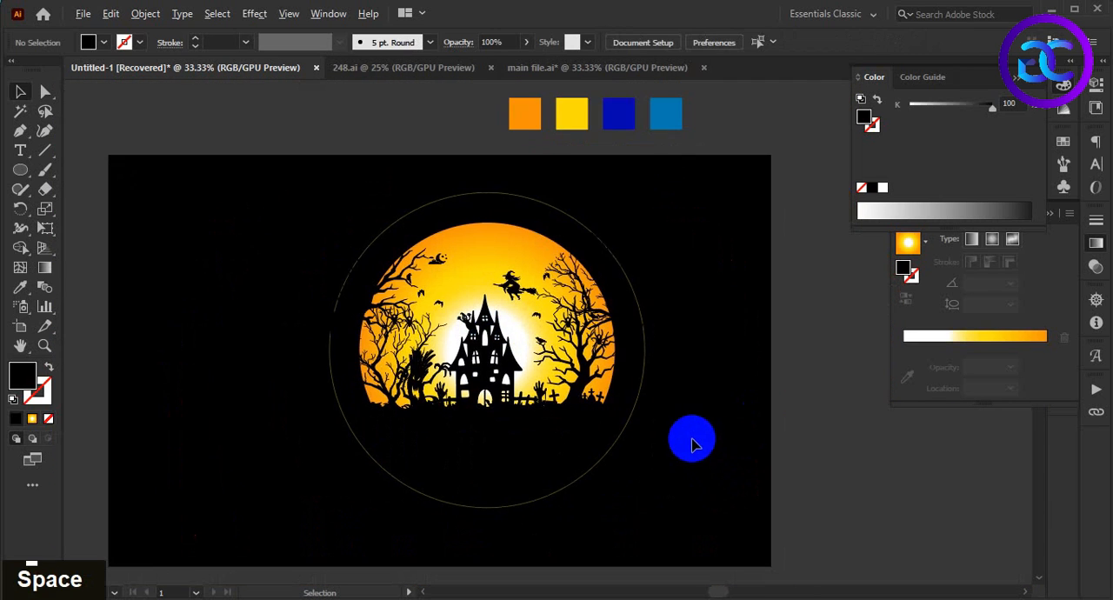
scroll(693, 441, "up", 1, "alt")
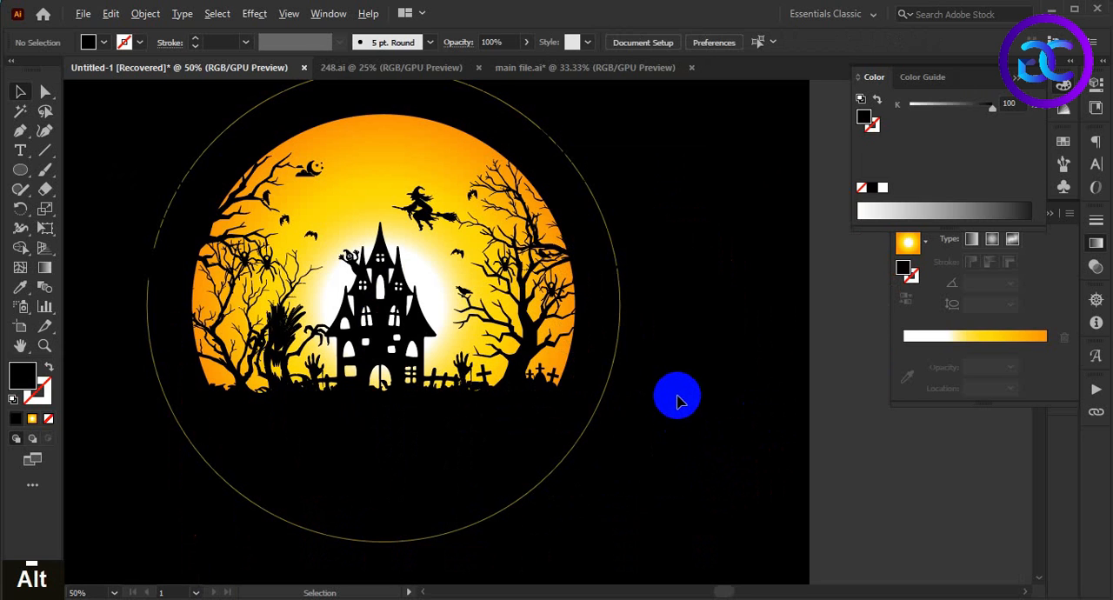
scroll(679, 400, "down", 2, "alt")
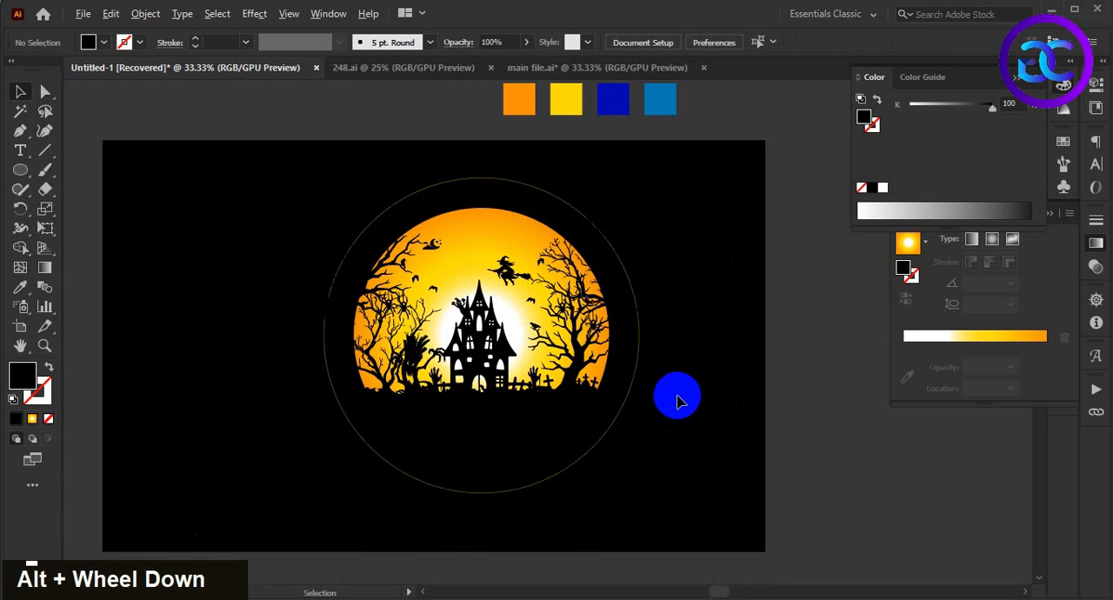
left_click_drag(666, 413, 620, 407)
scroll(641, 408, "up", 1, "alt")
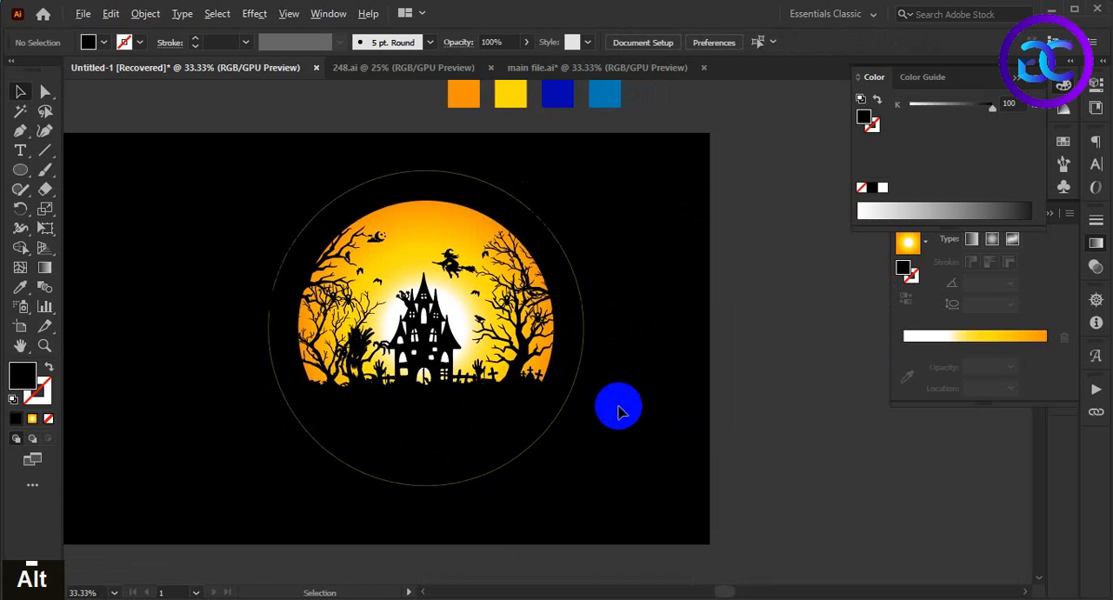
scroll(619, 411, "down", 2, "alt")
scroll(627, 412, "up", 1, "alt")
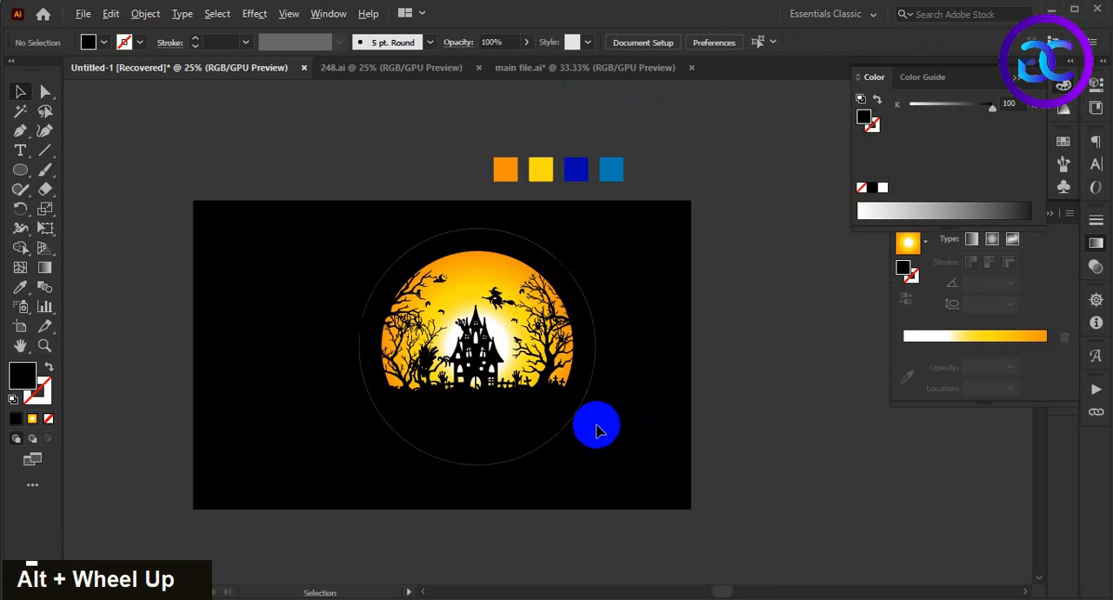
scroll(445, 430, "up", 2, "alt")
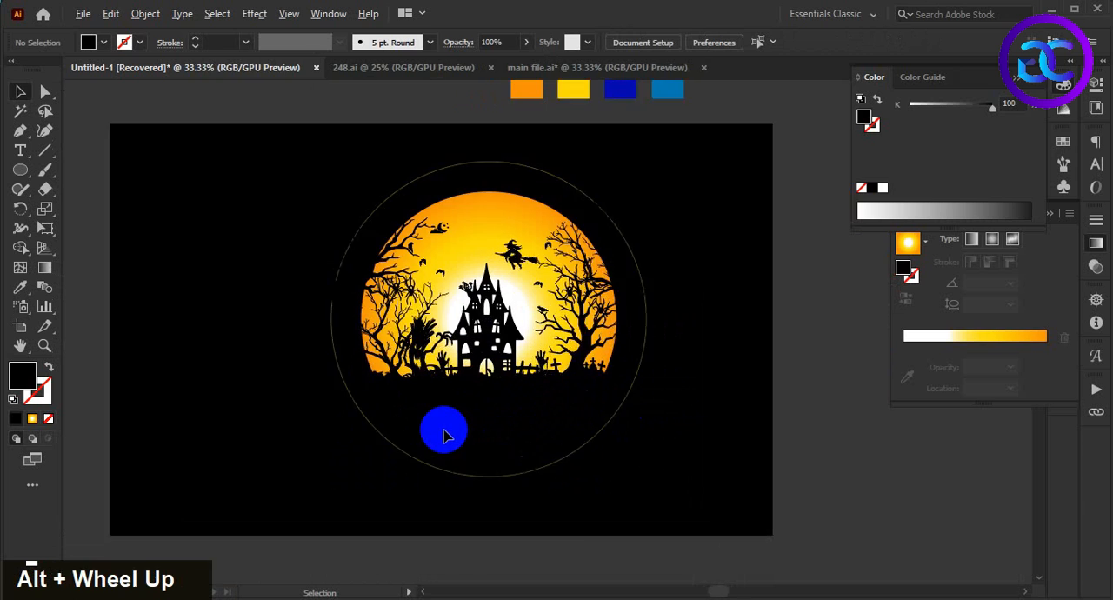
Step: Select the gradient moon together with the thin outer ring and hide both
left_click_drag(520, 423, 481, 511)
left_click(477, 189)
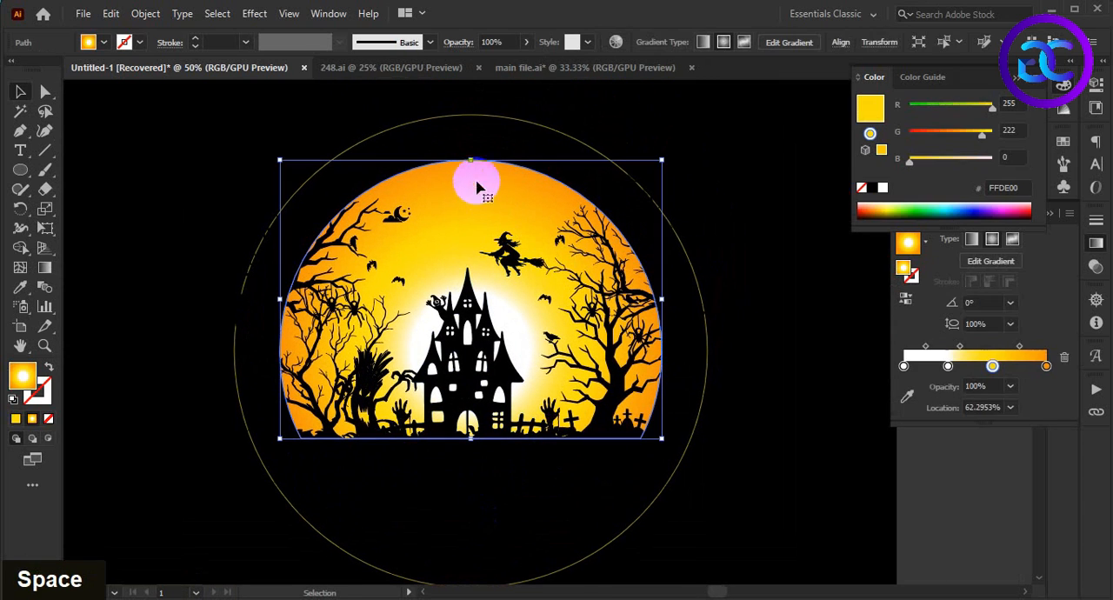
left_click(479, 114, "shift")
scroll(531, 156, "down", 2, "alt")
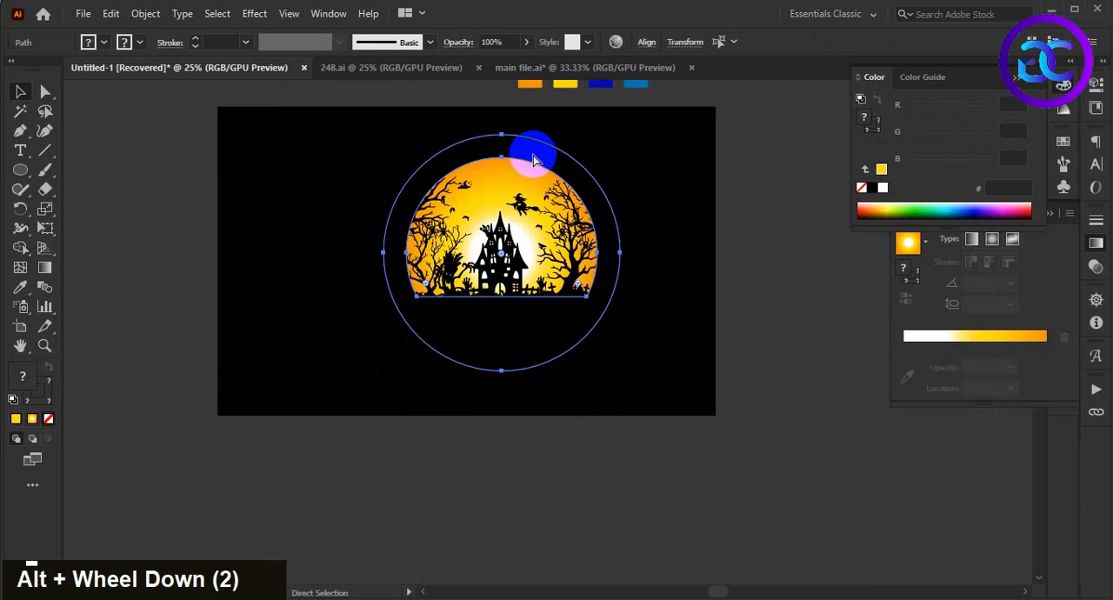
key("ctrl+3")
Step: Select all the remaining black silhouettes, cut them, and show the hidden moon and ring again
scroll(302, 220, "up", 1)
left_click_drag(689, 443, 693, 459)
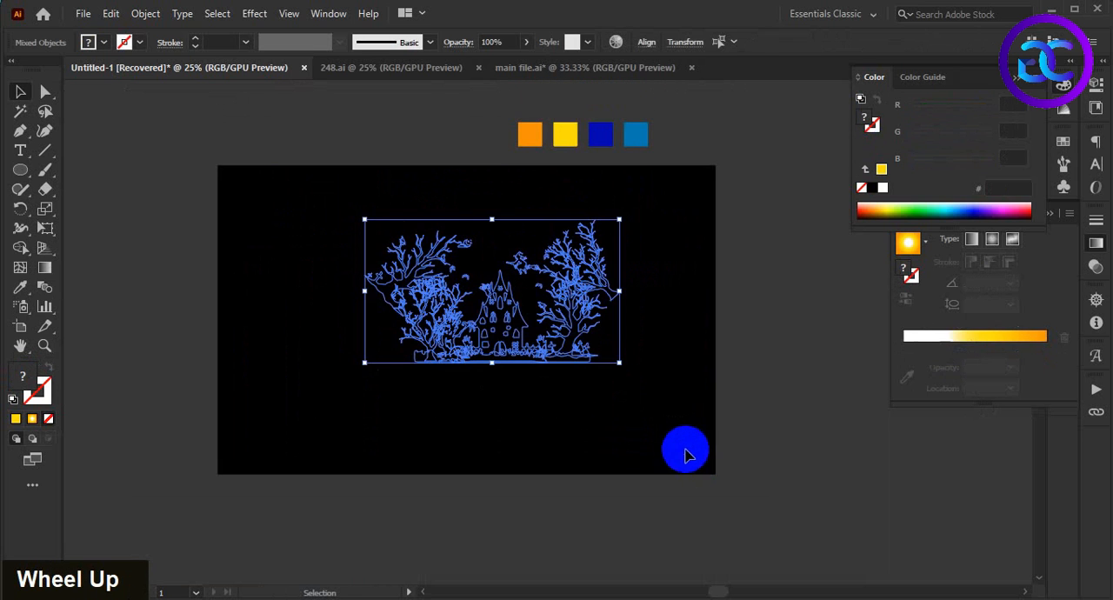
key("ctrl+x")
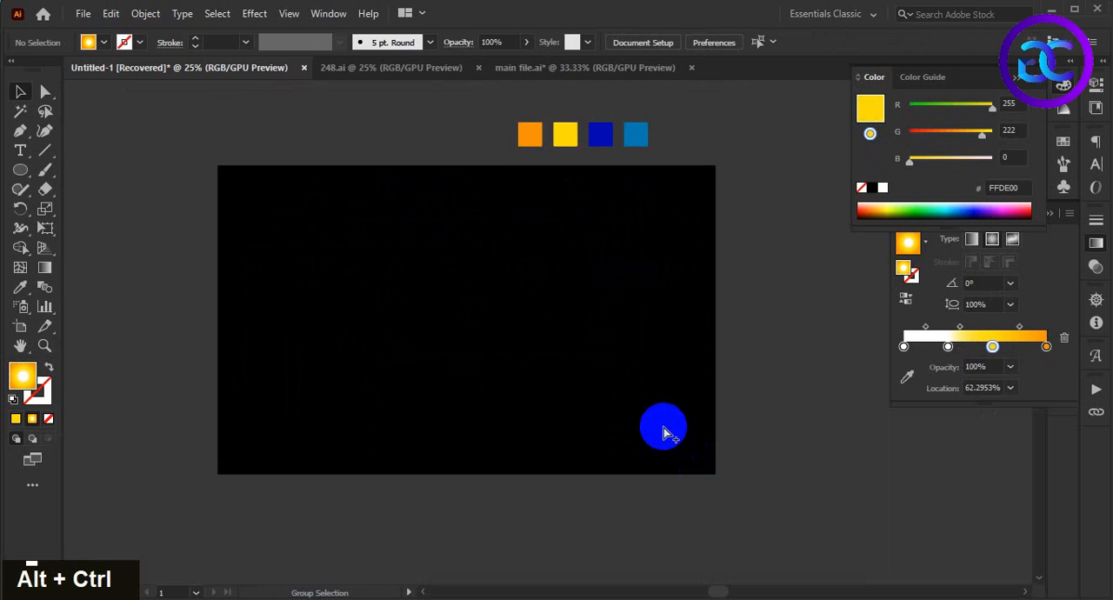
key("ctrl+alt+3")
Step: Create an opacity mask on the moon, paste the cut silhouettes in front inside it, exit mask editing and deselect
scroll(667, 403, "up", 1)
double_click(522, 301)
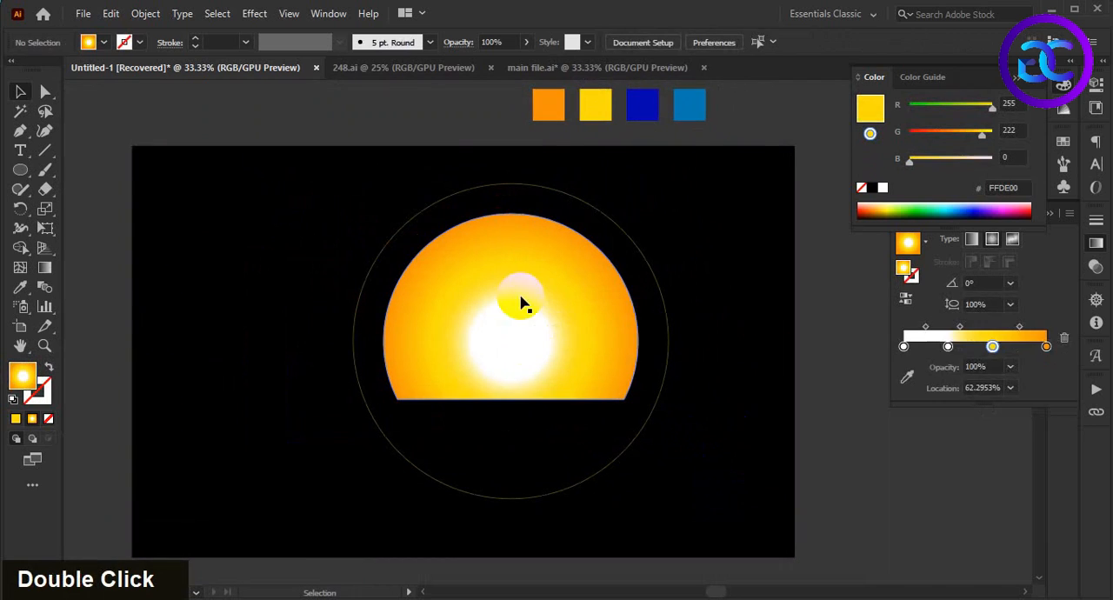
left_click(1097, 270)
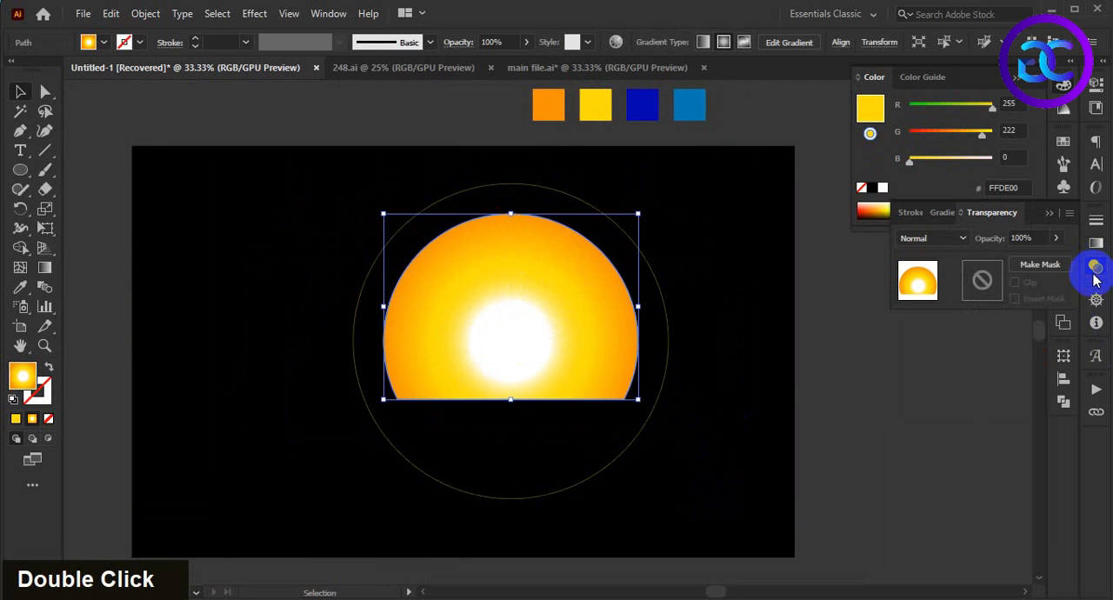
double_click(982, 280)
key("ctrl+f")
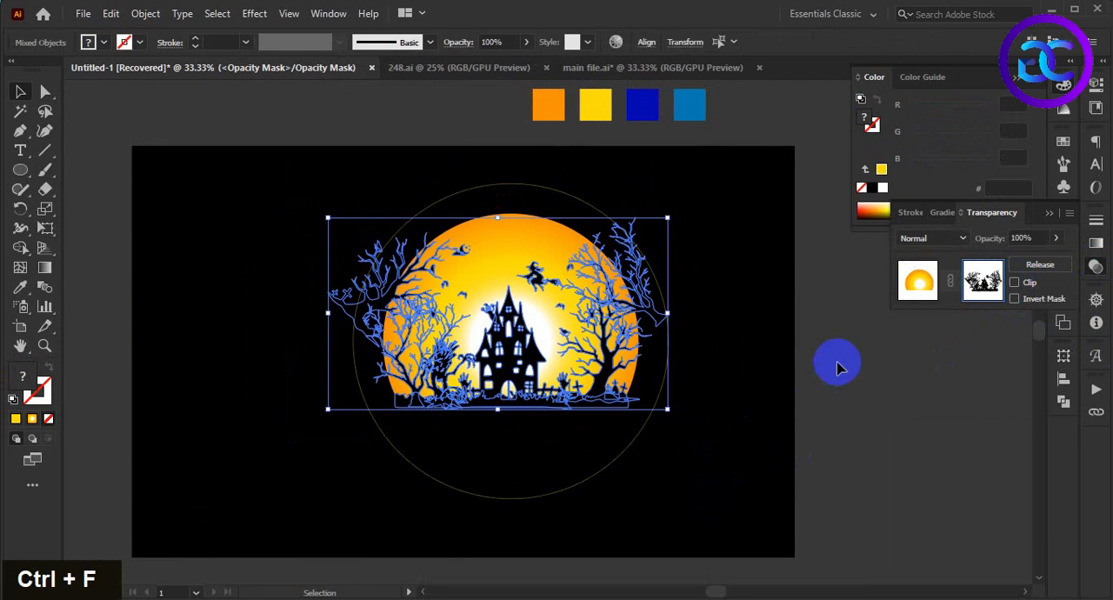
left_click(924, 285)
left_click(765, 439)
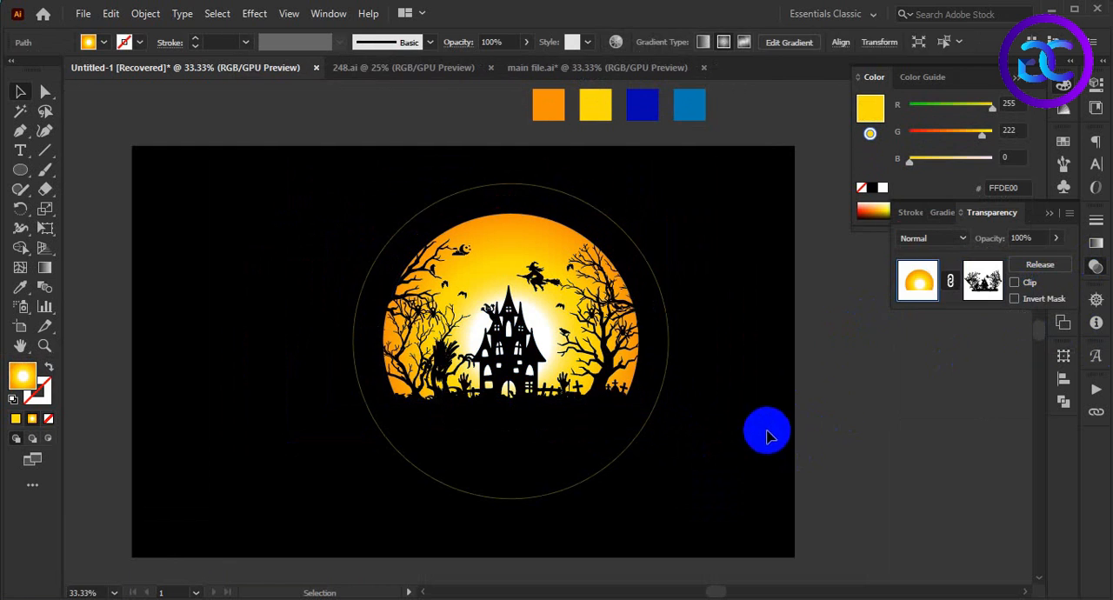
scroll(694, 366, "up", 1)
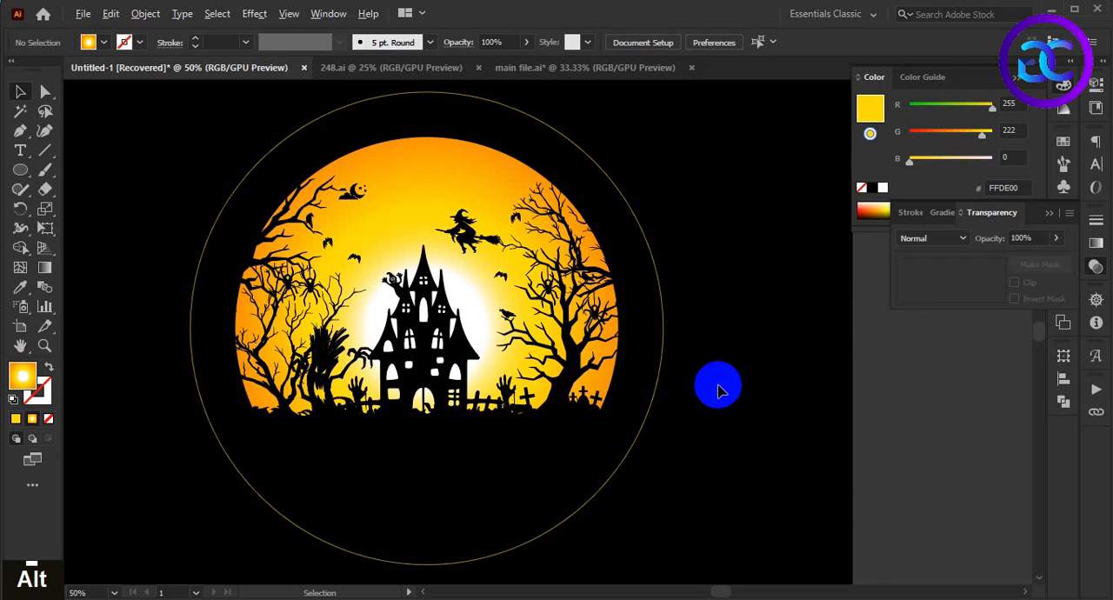
scroll(714, 383, "down", 1)
scroll(713, 401, "down", 1)
scroll(693, 410, "up", 1)
key("space")
left_click_drag(739, 406, 732, 406)
Step: Scale the thin yellow ring down proportionally from its centre so it sits closer to the moon, and deselect it
scroll(671, 268, "up", 1)
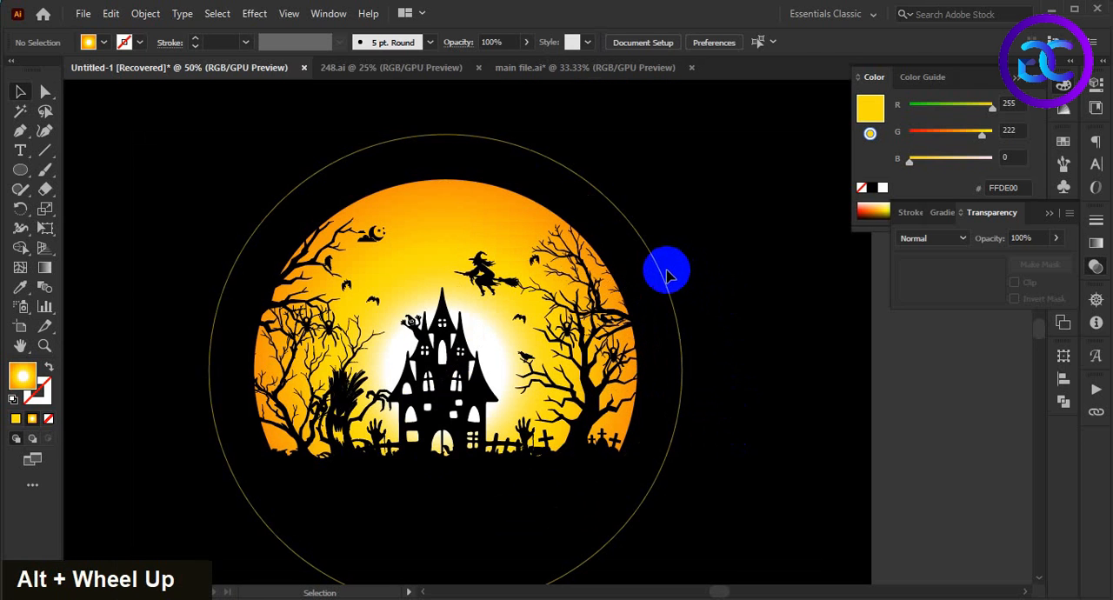
left_click(687, 370)
left_click_drag(684, 372, 667, 371, "alt+shift")
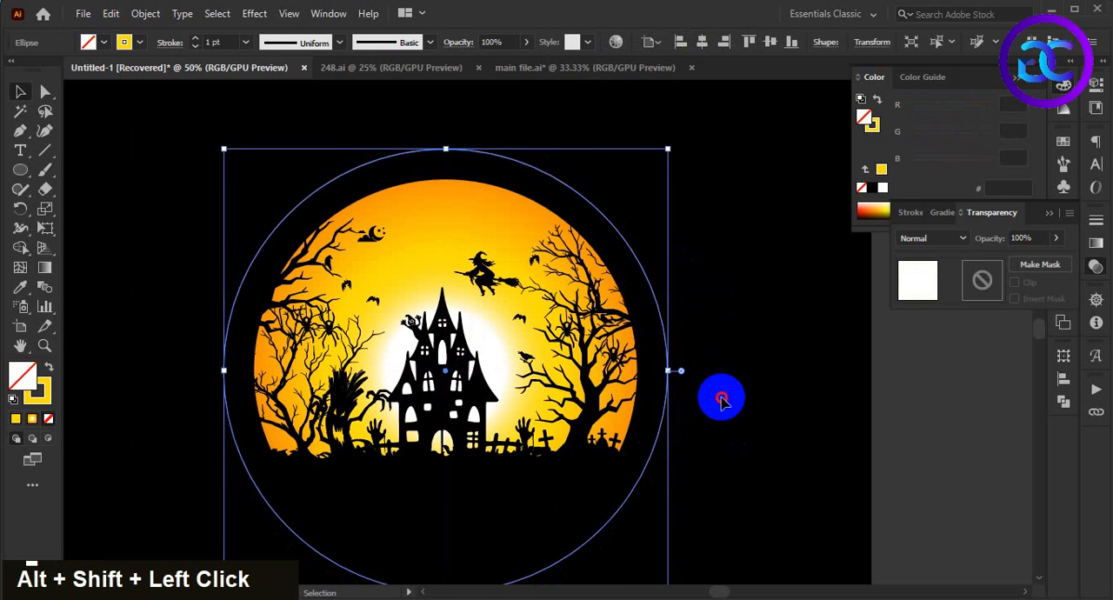
left_click(721, 398)
Step: Switch to Notepad and copy the line "i am in love with halloween"
scroll(732, 352, "down", 2)
key("space")
left_click_drag(728, 416, 730, 390)
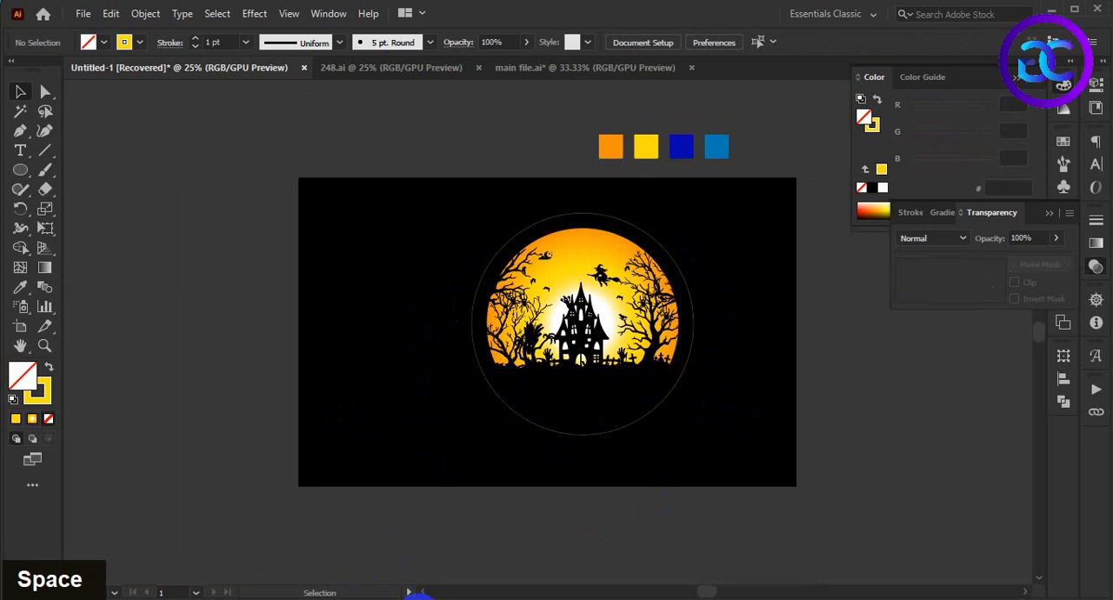
left_click(418, 599)
left_click_drag(901, 169, 710, 171)
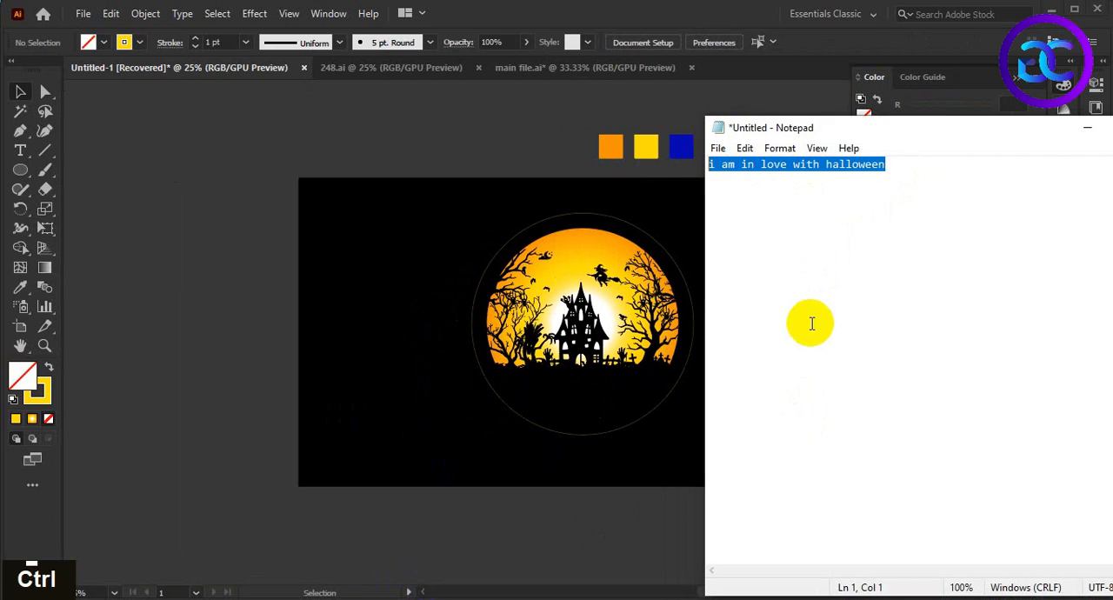
key("ctrl+c")
Step: Return to Illustrator, paste the copied line as text and place it at a larger size above and left of the artboard
left_click(387, 344)
left_click_drag(390, 306, 457, 412)
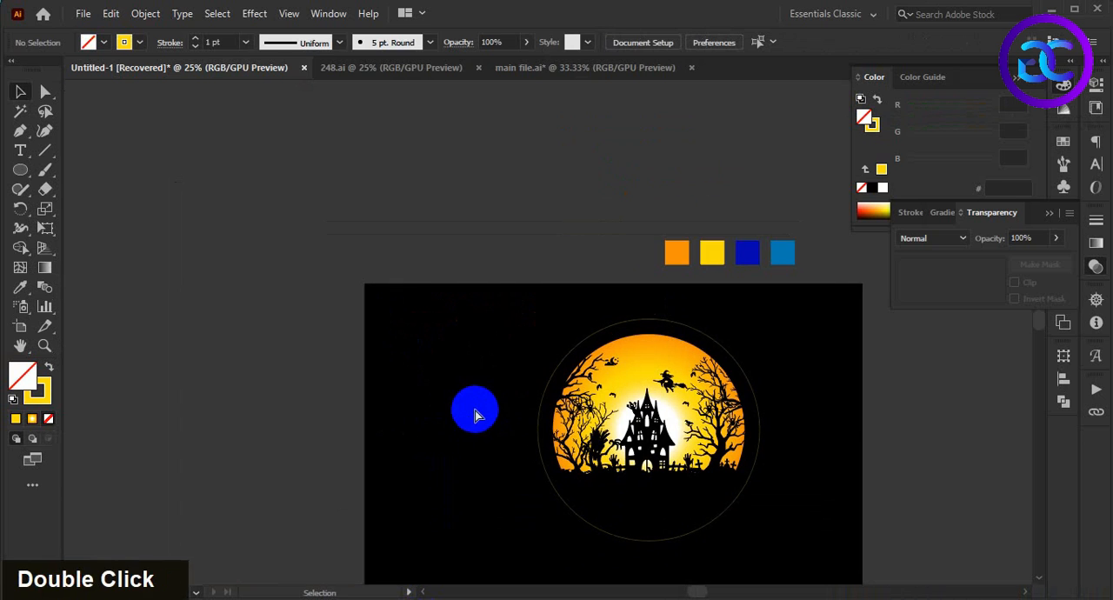
key("ctrl+v")
left_click_drag(564, 336, 349, 223)
Step: Change the case of the pasted Halloween text to uppercase
left_click(181, 14)
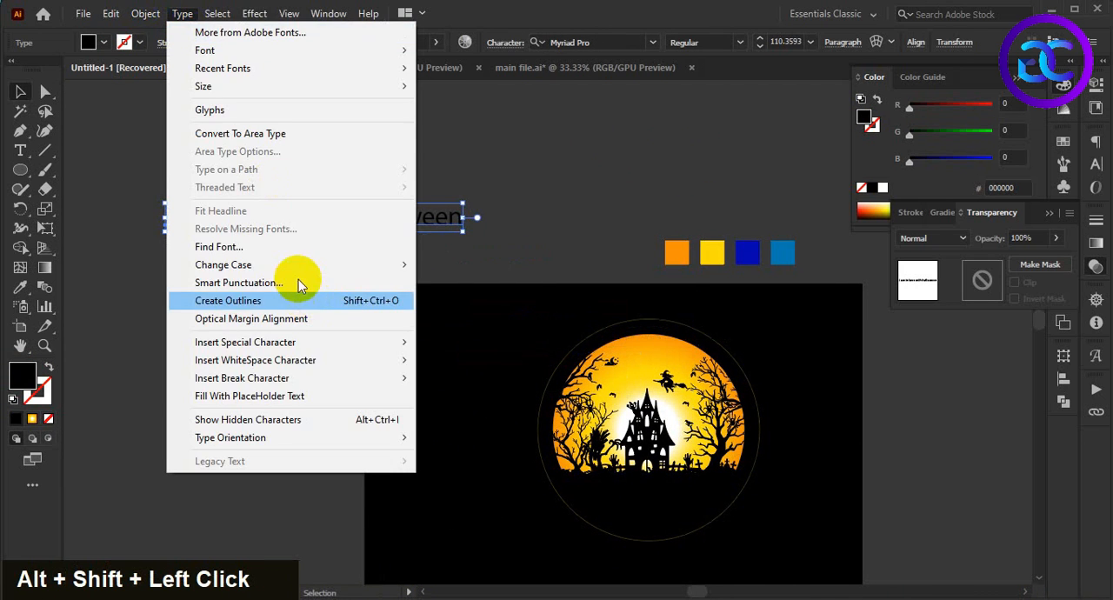
mouse_move(423, 268)
left_click(457, 262)
left_click(539, 261)
Step: Move the uppercase text line to the empty area left of the artboard
key("space")
left_click_drag(543, 281, 539, 248)
left_click_drag(415, 189, 279, 235)
left_click(309, 330)
key("space")
left_click_drag(300, 329, 445, 329)
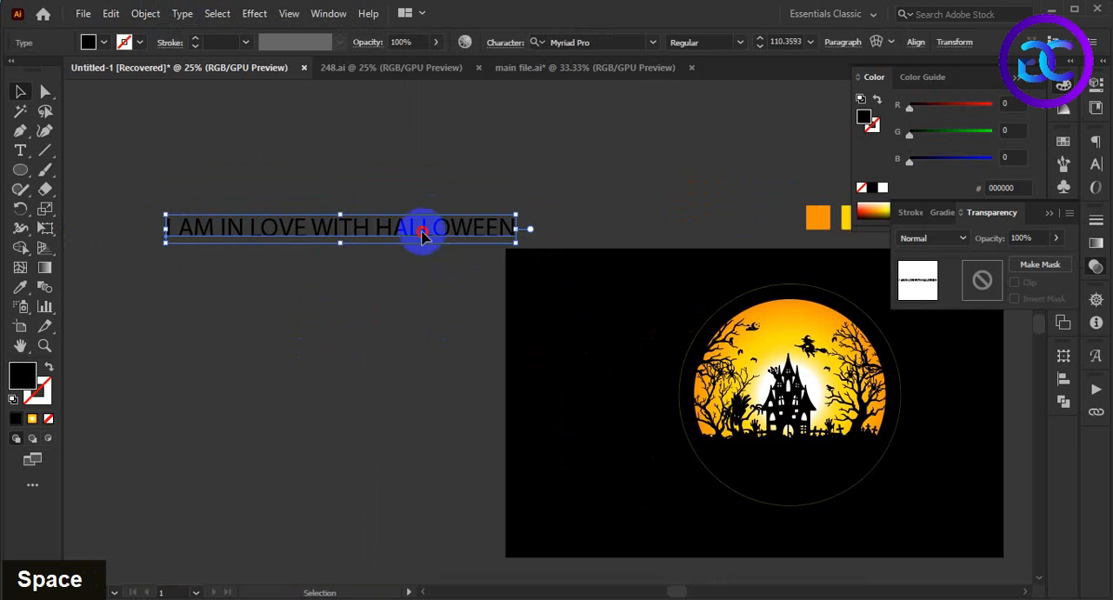
left_click_drag(423, 231, 410, 293)
Step: Set the font of the uppercase slogan text to Obsessed Halloween
left_click(1095, 174)
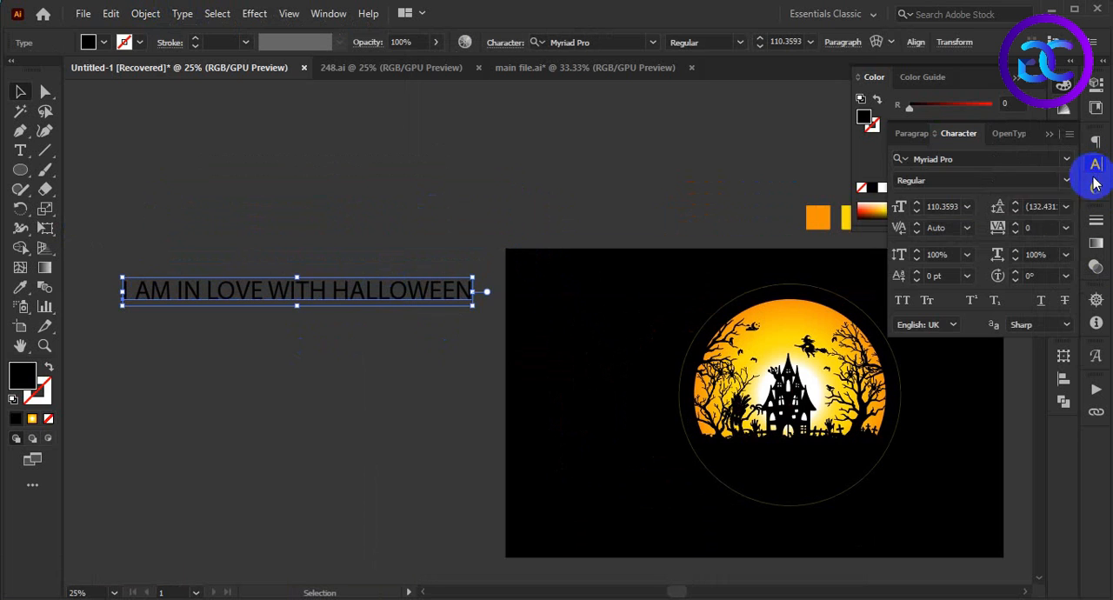
left_click(1003, 158)
type("hall")
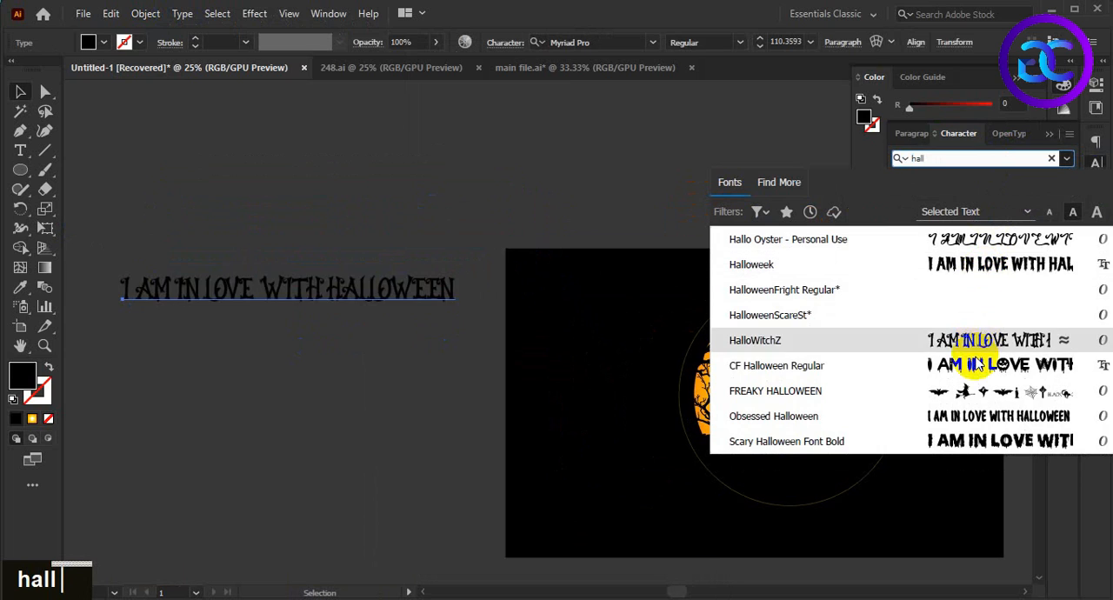
left_click(993, 421)
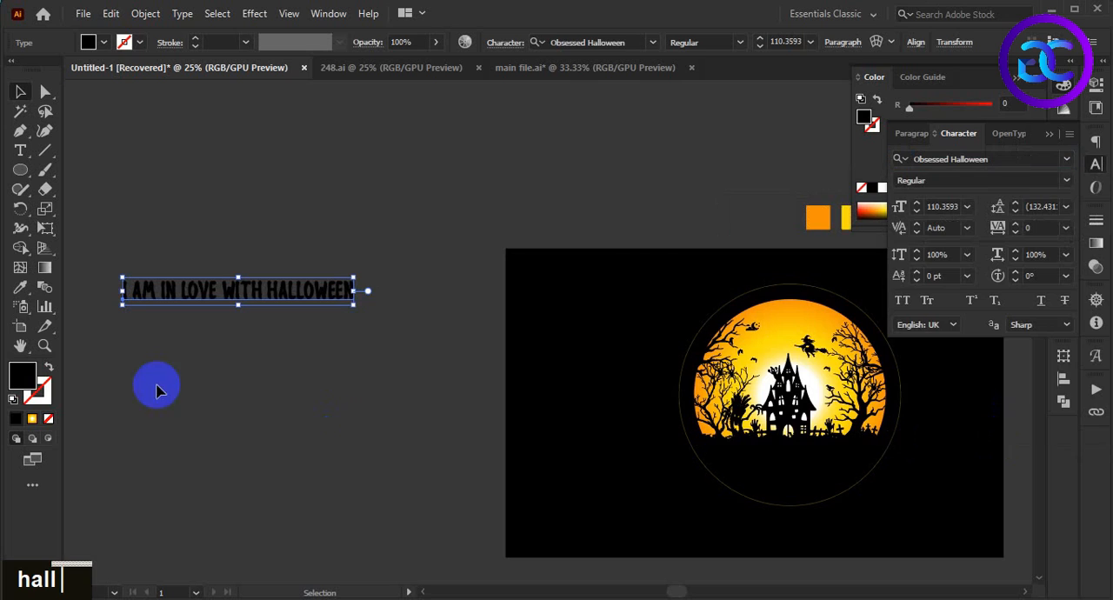
Step: Fill the slogan text with white
double_click(23, 375)
left_click(1063, 301)
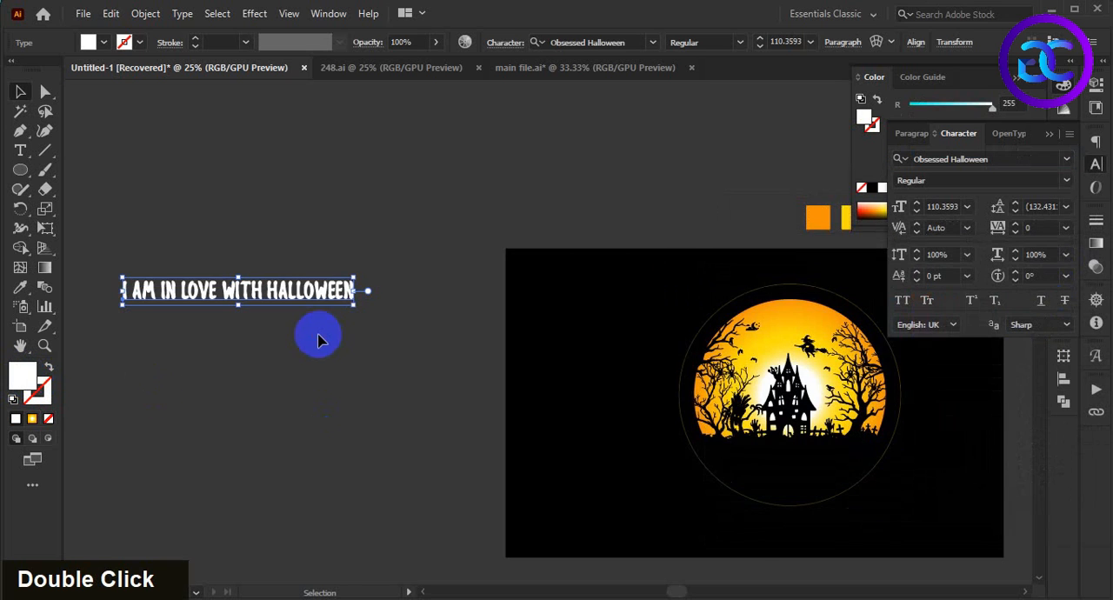
left_click(323, 335)
scroll(326, 331, "down", 1)
Step: Enlarge the slogan text proportionally to about 157 pt
left_click(341, 278)
left_click_drag(360, 253, 457, 242)
double_click(370, 373)
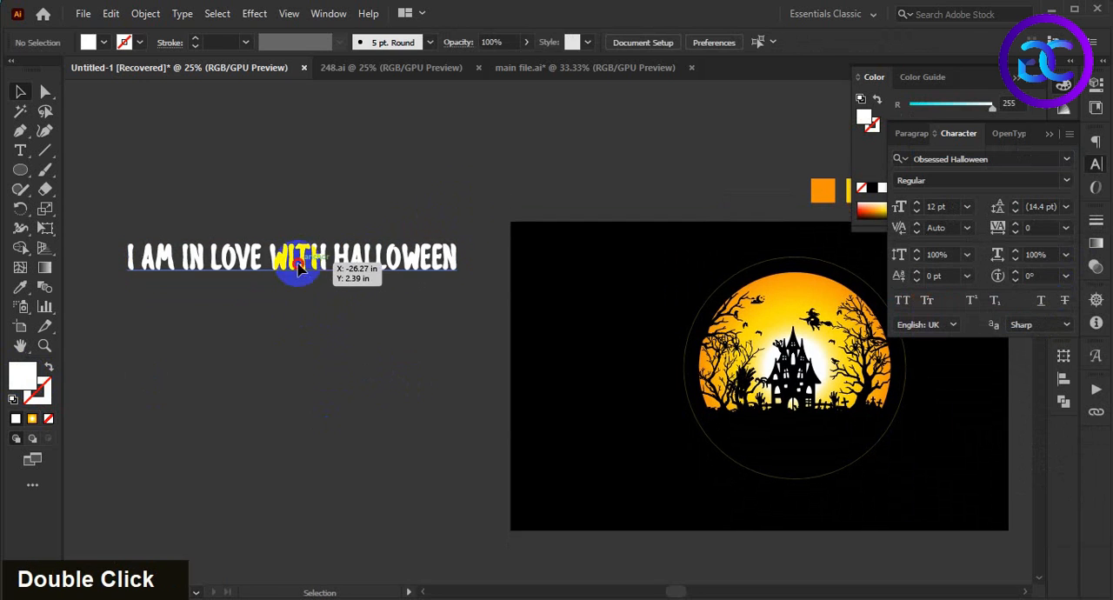
Step: Cut "I AM IN LOVE WITH" out of the slogan and paste it as its own text object, separate from "HALLOWEEN"
double_click(330, 272)
left_click_drag(250, 270, 151, 270)
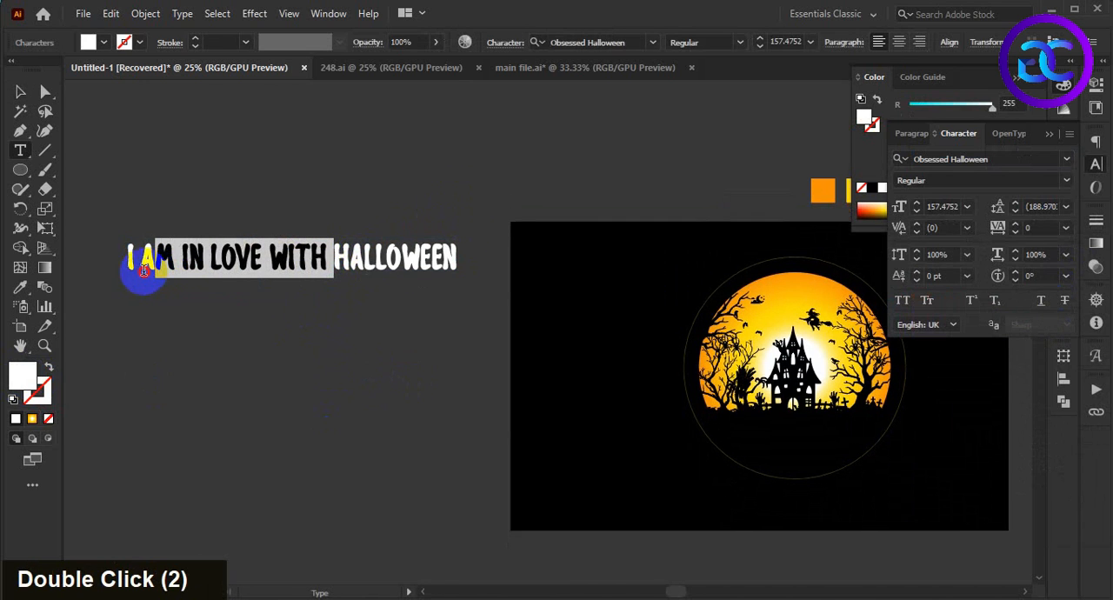
left_click_drag(322, 259, 126, 268)
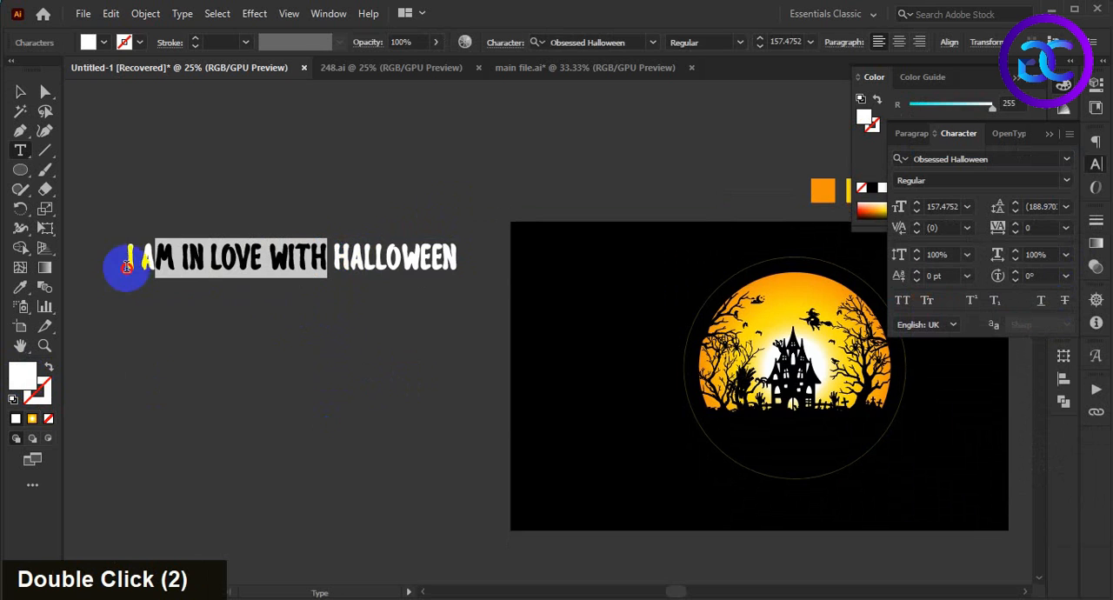
key("ctrl+x")
key("ctrl+f")
left_click(19, 92)
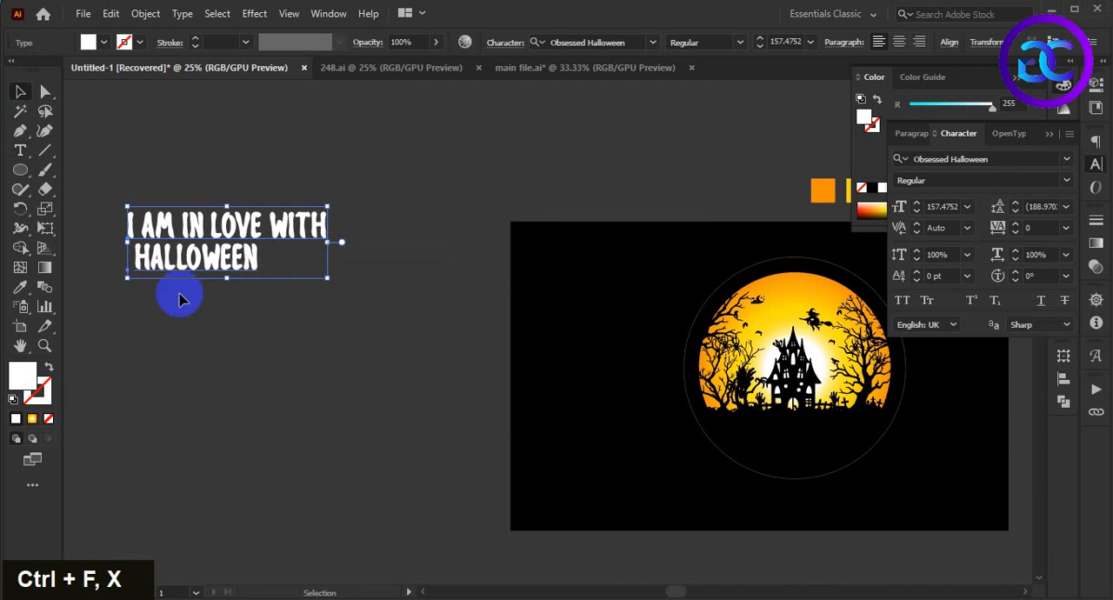
Step: Move "HALLOWEEN" down away from the other line and place "I AM IN LOVE WITH" on the artboard's upper-left area
left_click(264, 369)
left_click_drag(226, 272, 297, 391)
left_click(313, 233)
scroll(365, 315, "down", 2)
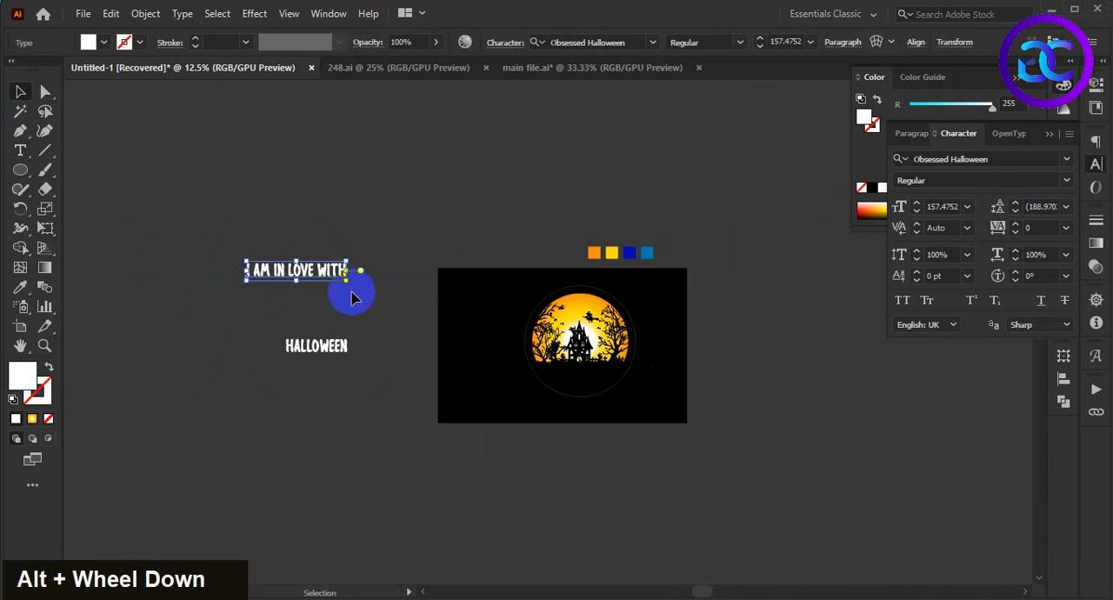
left_click_drag(344, 278, 562, 278)
scroll(453, 252, "up", 3)
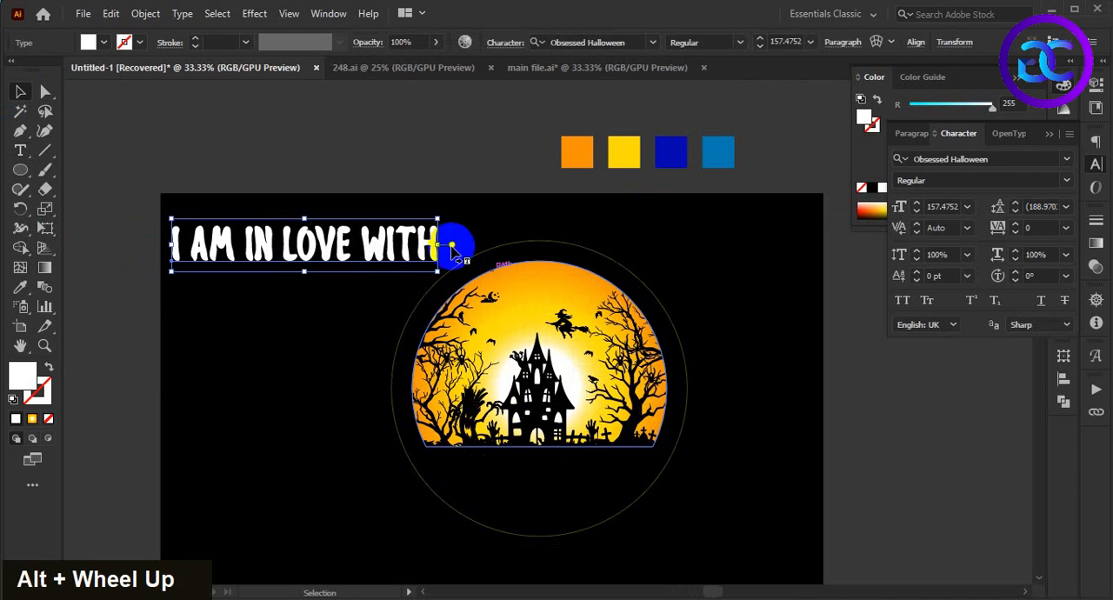
Step: Cut the "I AM IN LOVE WITH" text, select the thin ring around the moon and activate Type on a Path
key("ctrl+x")
left_click(472, 256)
scroll(219, 203, "down", 1)
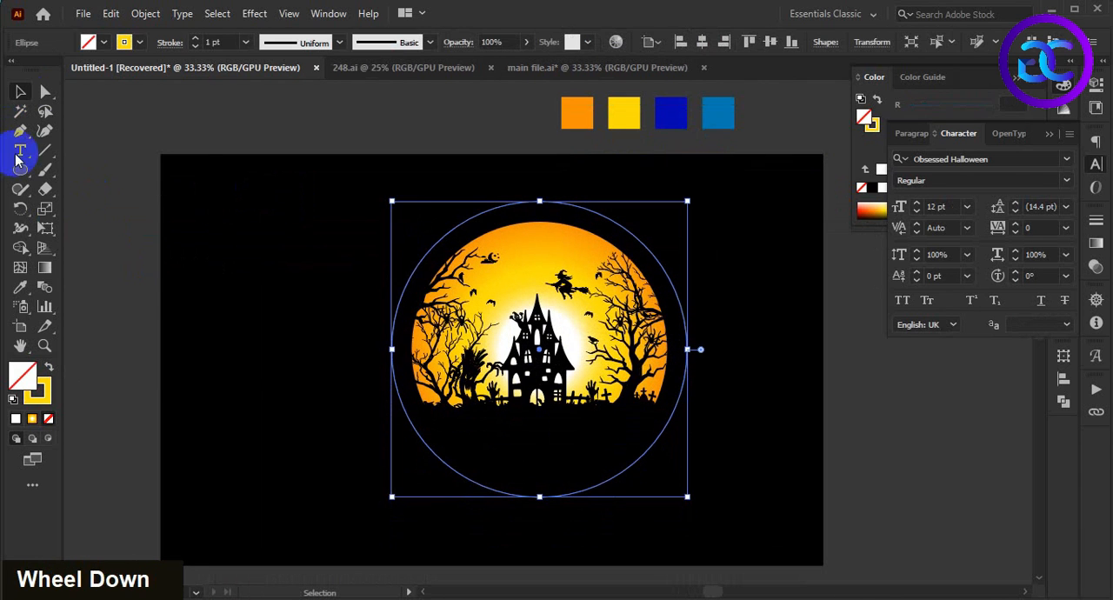
right_click(20, 152)
left_click(132, 191)
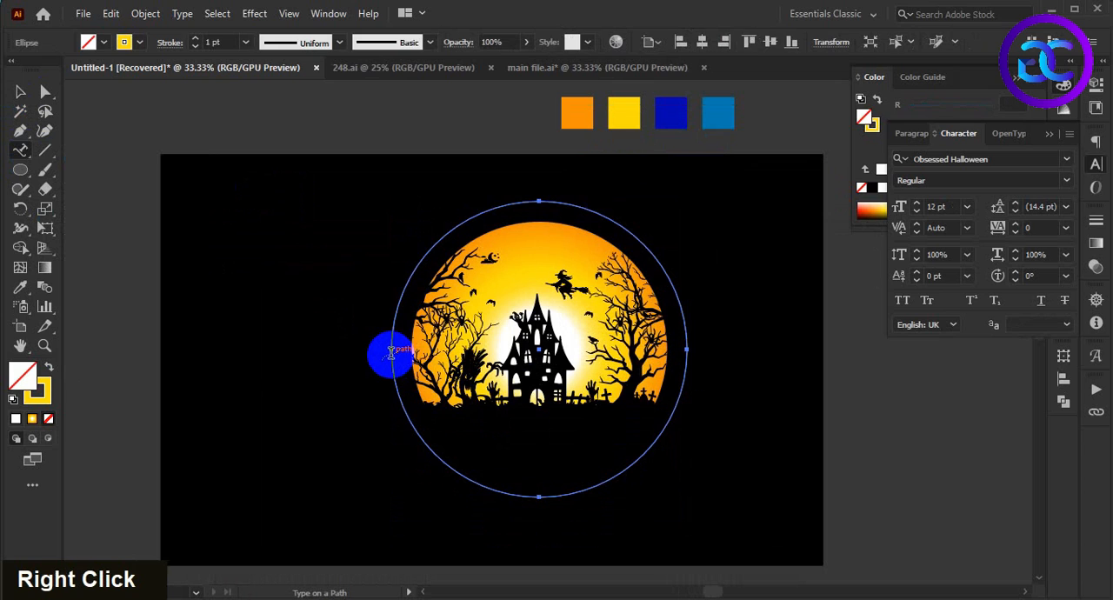
left_click(392, 352)
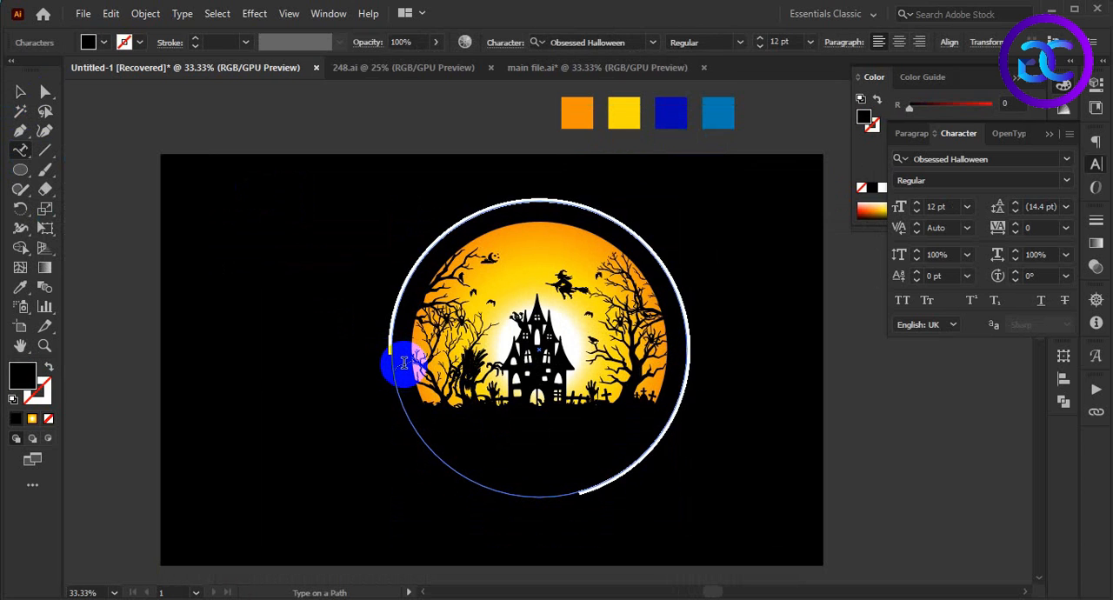
key("ctrl+z")
key("ctrl+z")
key("ctrl+z")
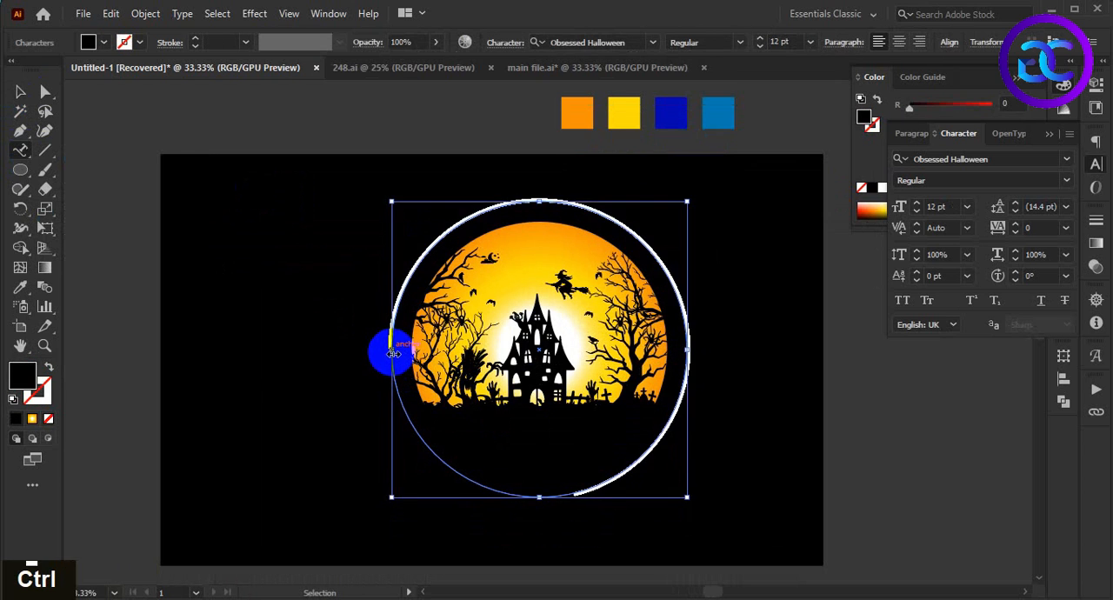
Step: Start path text at the ring's leftmost point and paste "I AM IN LOVE WITH" along it
left_click(393, 352)
type("I AM IN LOVE WITH")
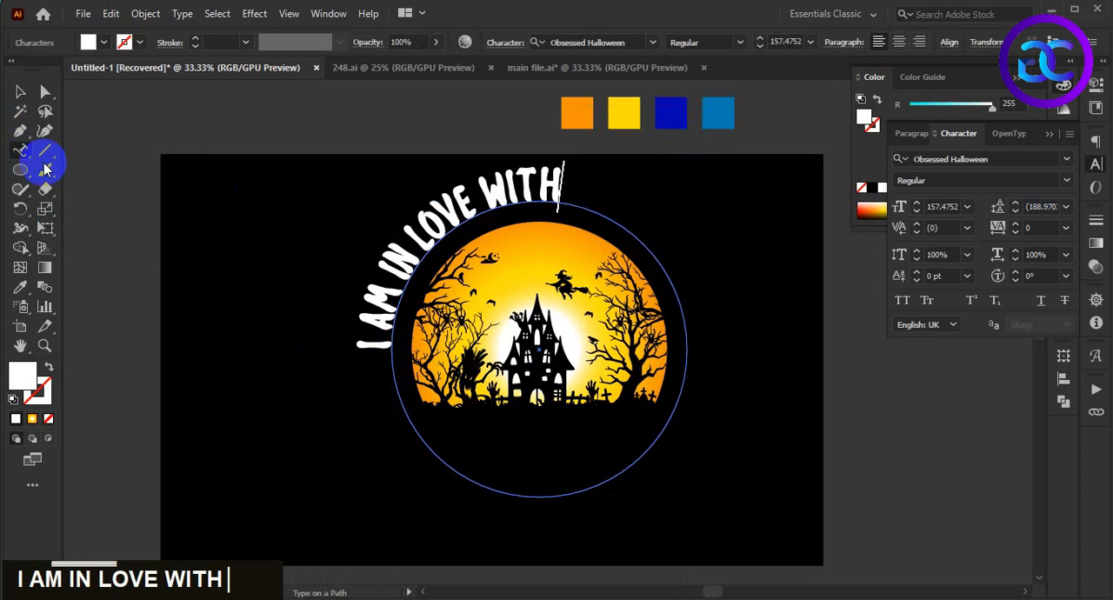
left_click(20, 91)
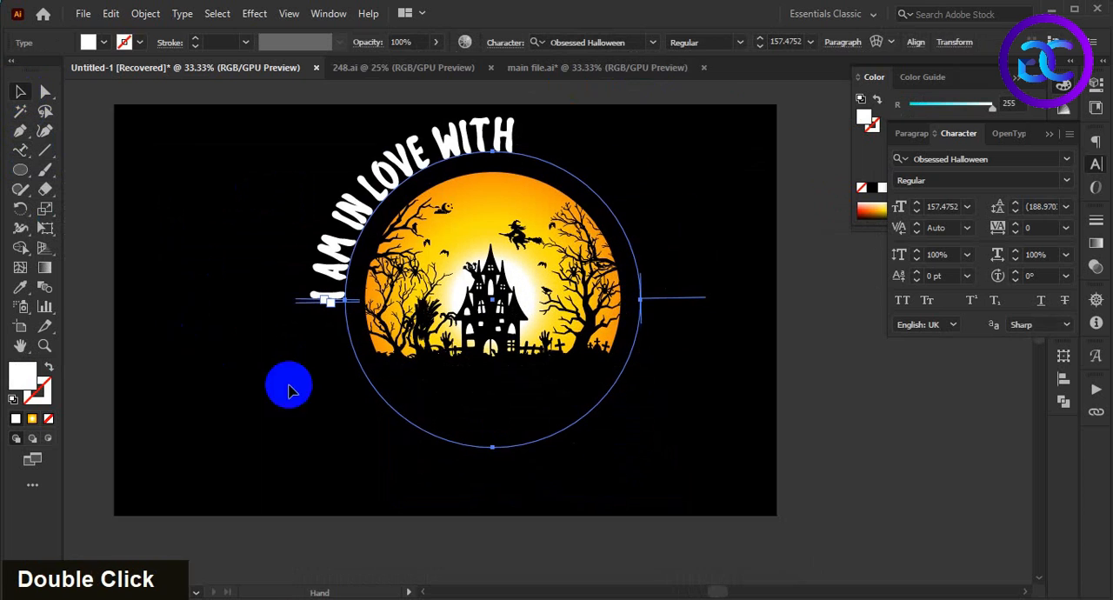
Step: Set the path text to span the ring's upper half, ending at its rightmost point, and center-align it
left_click(306, 302)
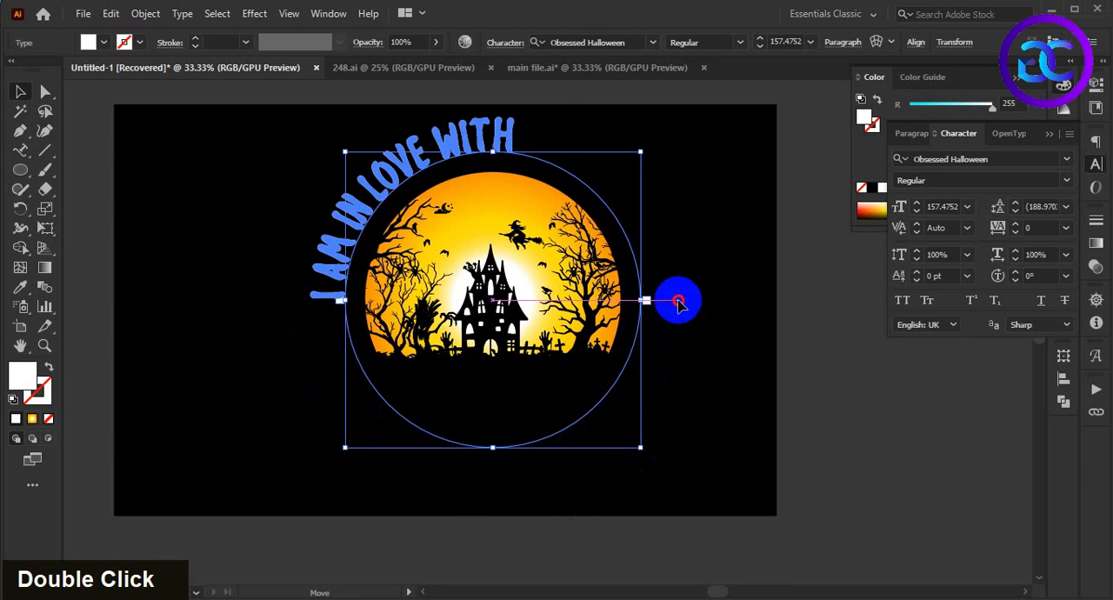
left_click_drag(679, 301, 679, 300)
left_click(842, 45)
left_click(728, 73)
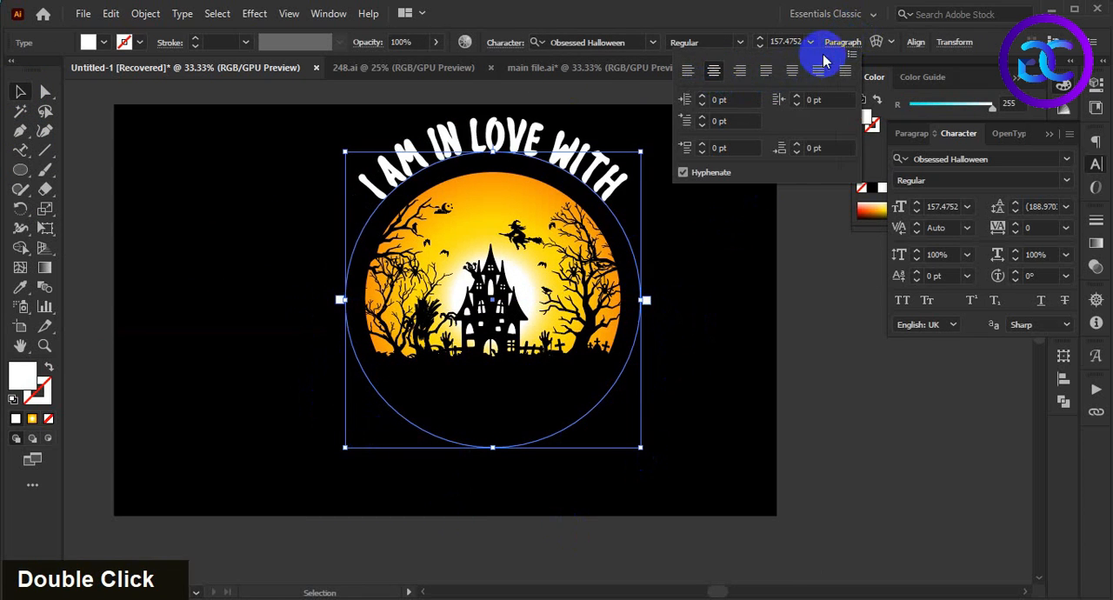
left_click(840, 43)
Step: Scale the ring and its curved text down from the center until the ring fits closely around the moon's edge
scroll(634, 294, "up", 4)
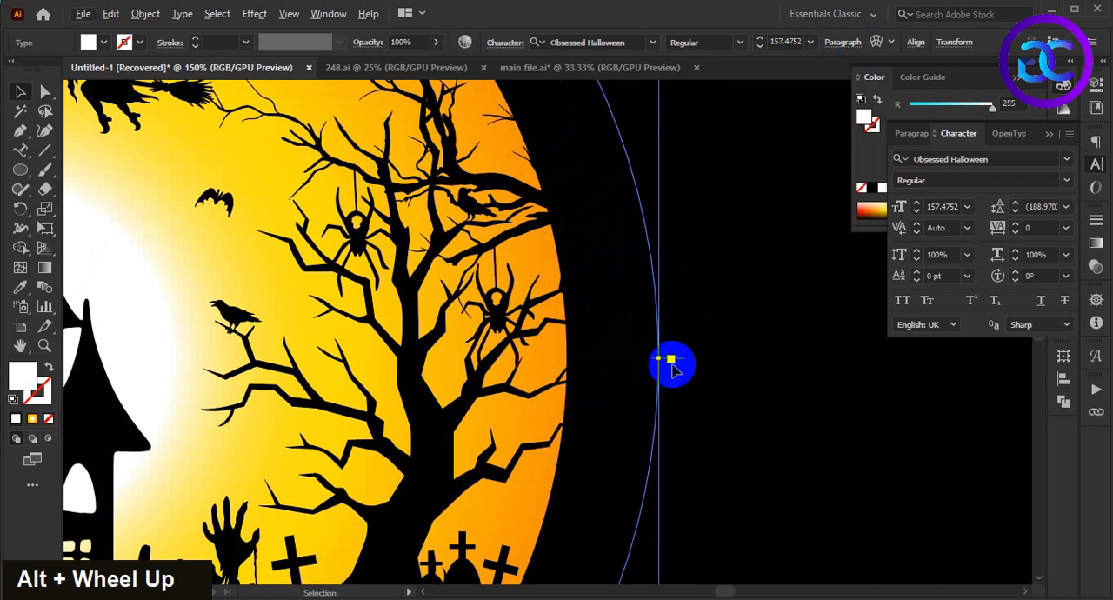
left_click(637, 363, "alt+shift")
left_click_drag(637, 364, 594, 375)
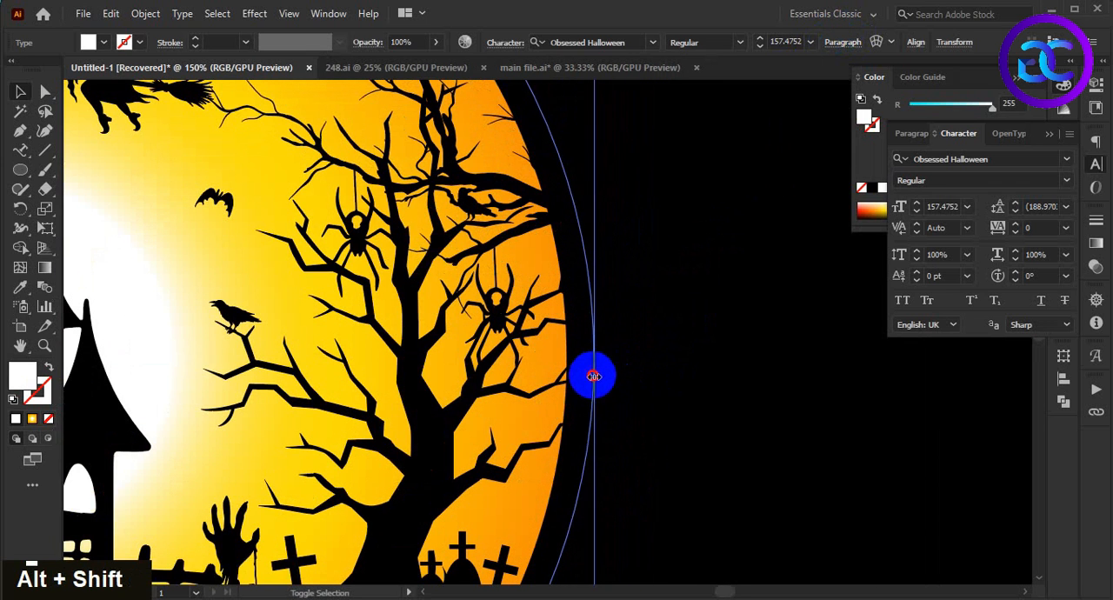
left_click(748, 407)
scroll(685, 412, "down", 3)
left_click(666, 400)
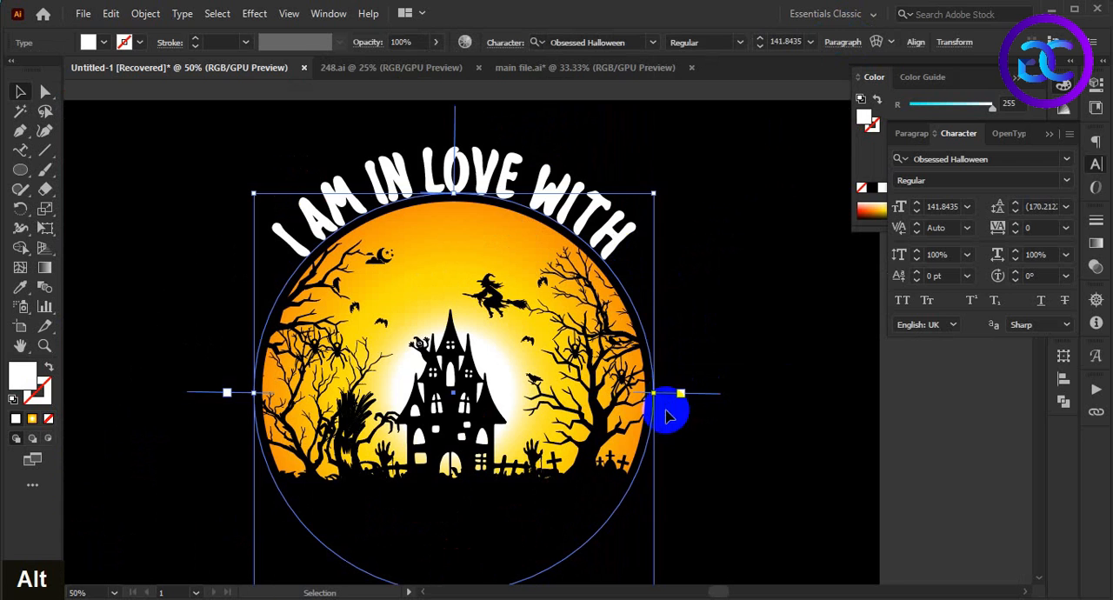
mouse_move(658, 393)
left_mouse_down()
mouse_move(649, 395)
mouse_move(675, 395)
left_mouse_up()
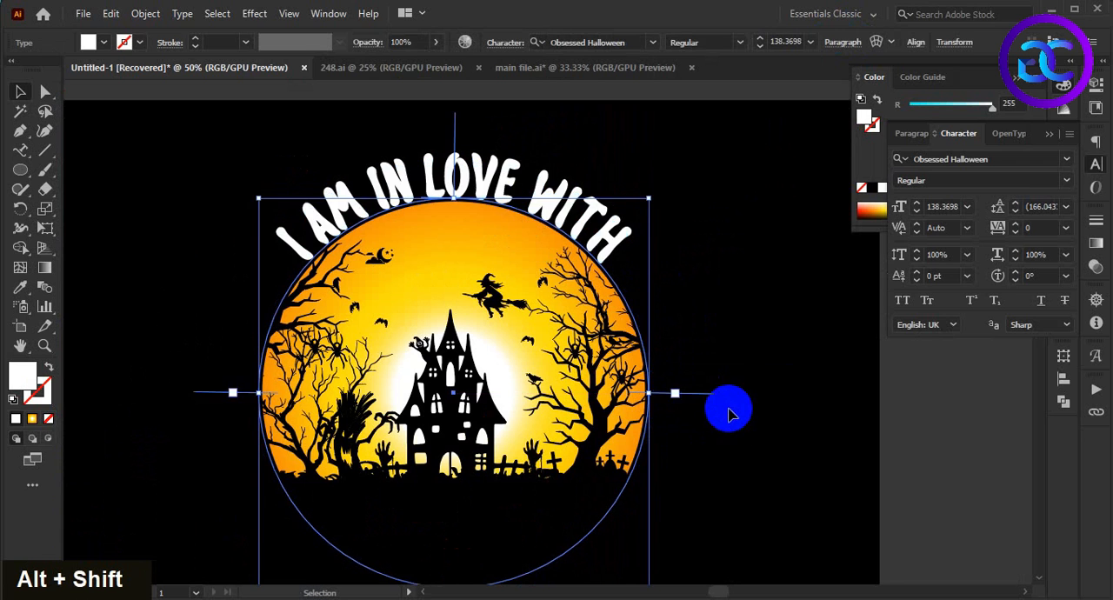
left_click(728, 405)
scroll(731, 418, "down", 2)
scroll(727, 415, "up", 2)
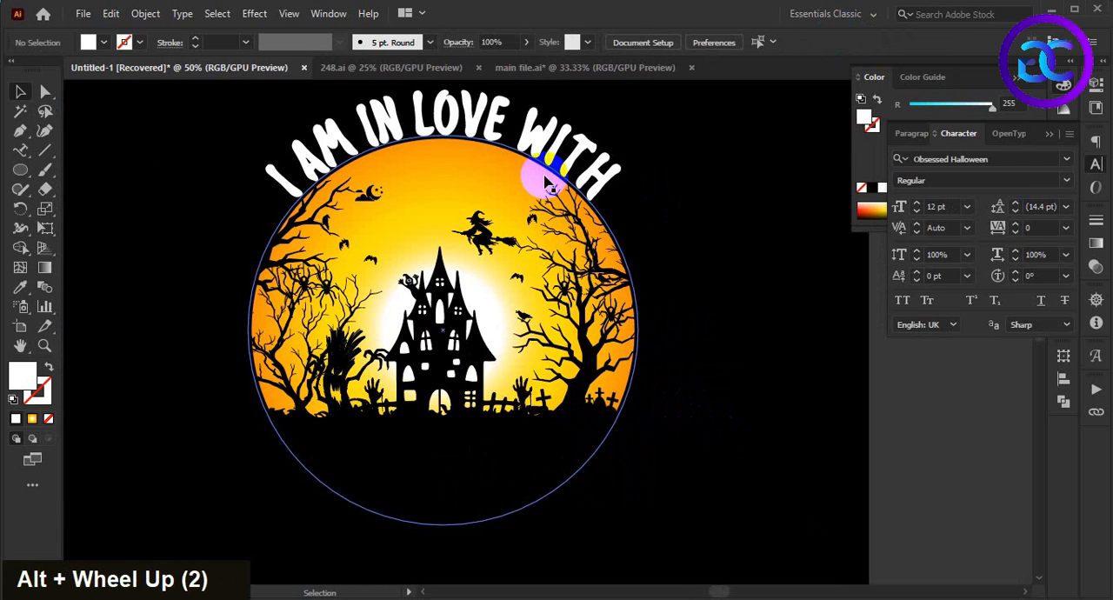
left_click(605, 164)
scroll(723, 370, "up", 1)
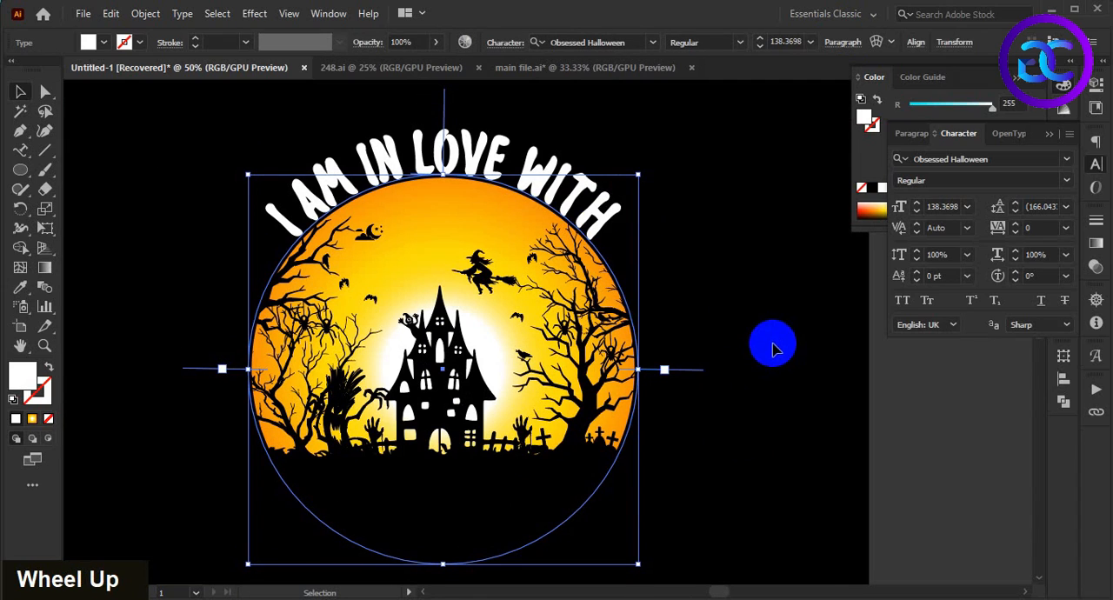
Step: Set the curved text's font size to 150 pt
left_click(963, 207)
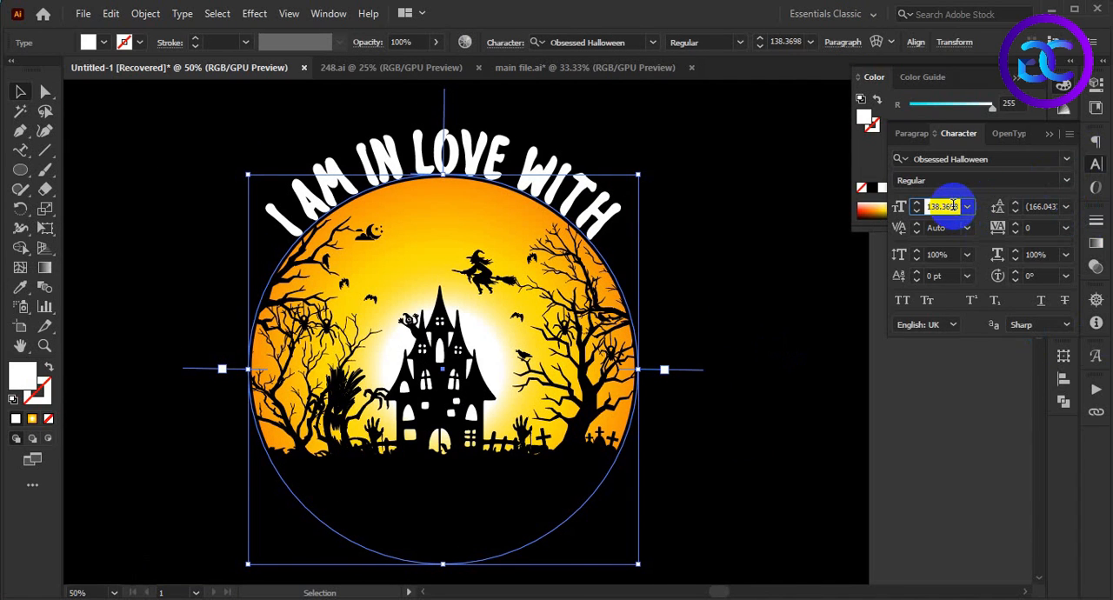
scroll(953, 206, "up", 4)
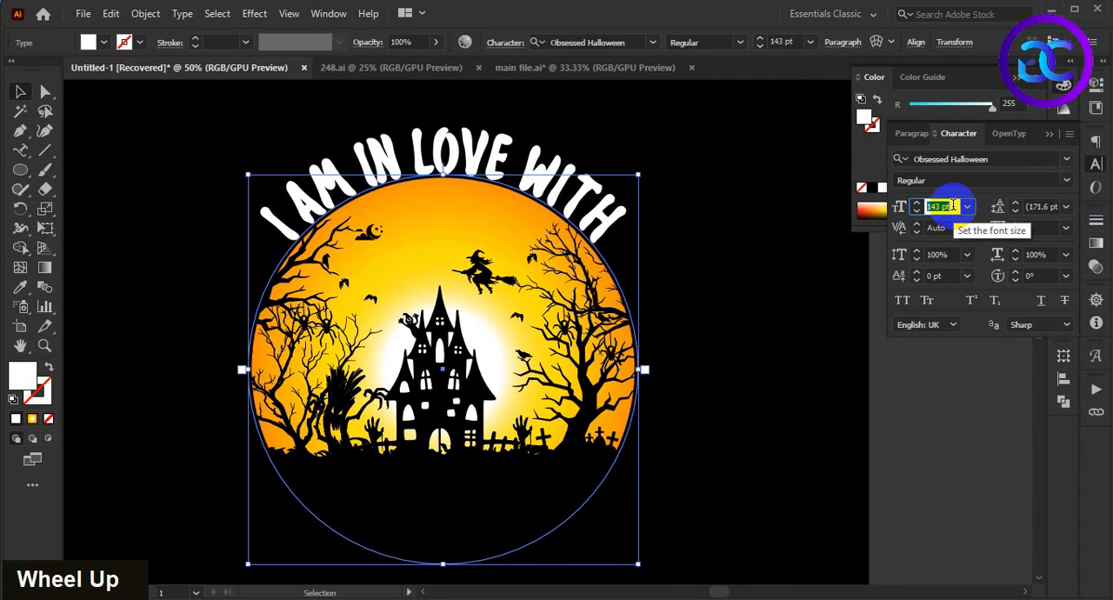
scroll(953, 206, "down", 1)
scroll(953, 206, "up", 9)
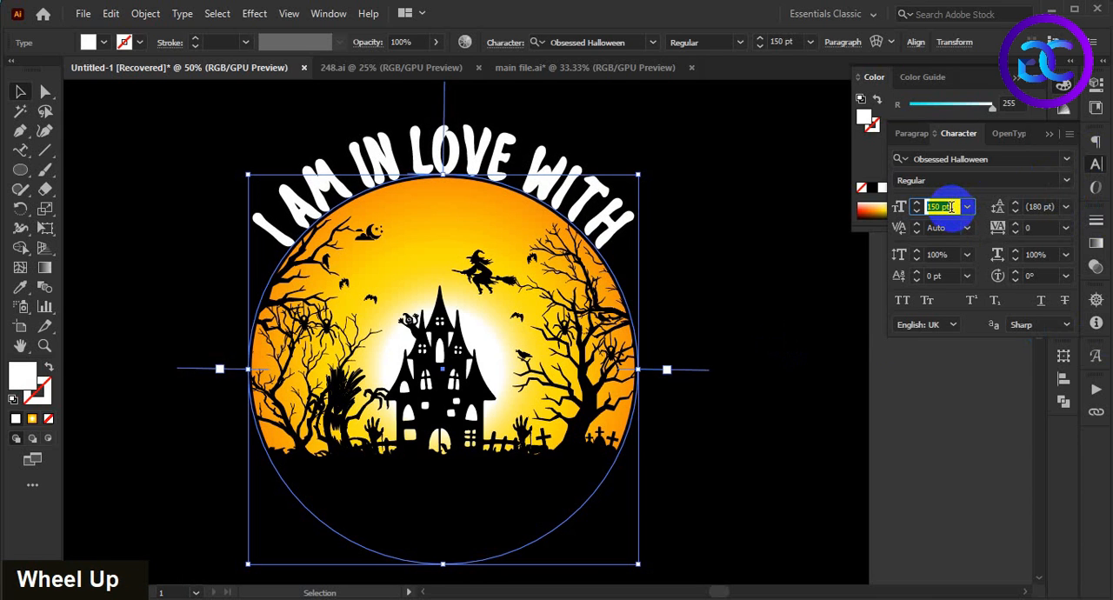
key("Return")
left_click(704, 283)
Step: Recolor the curved "I AM IN LOVE WITH" text with the orange sampled from the swatch above the artboard
scroll(721, 286, "down", 2)
double_click(651, 251)
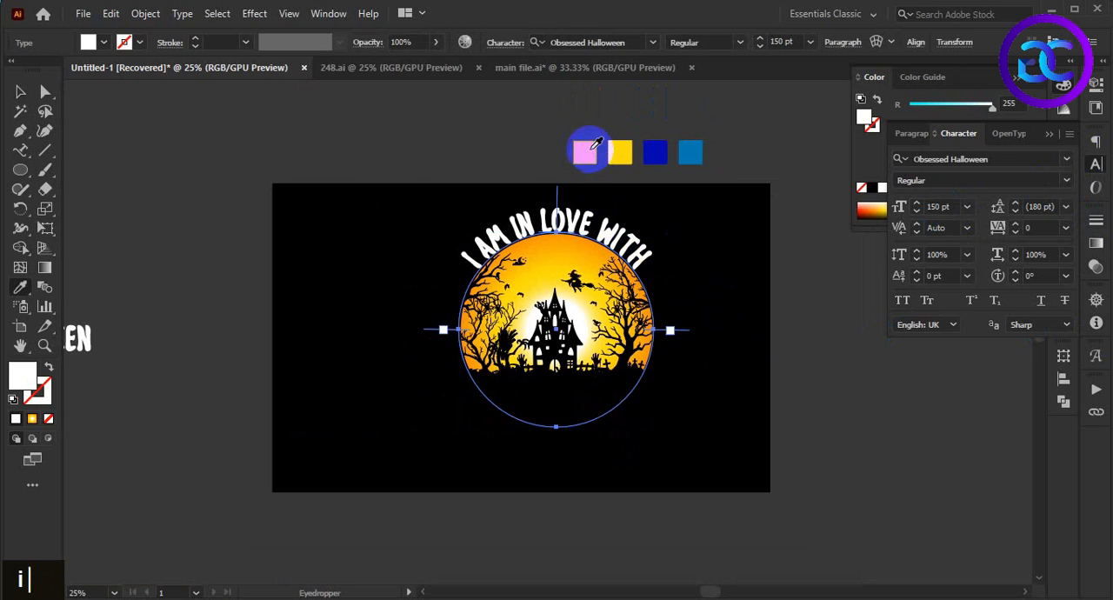
left_click(585, 152)
left_click(702, 243)
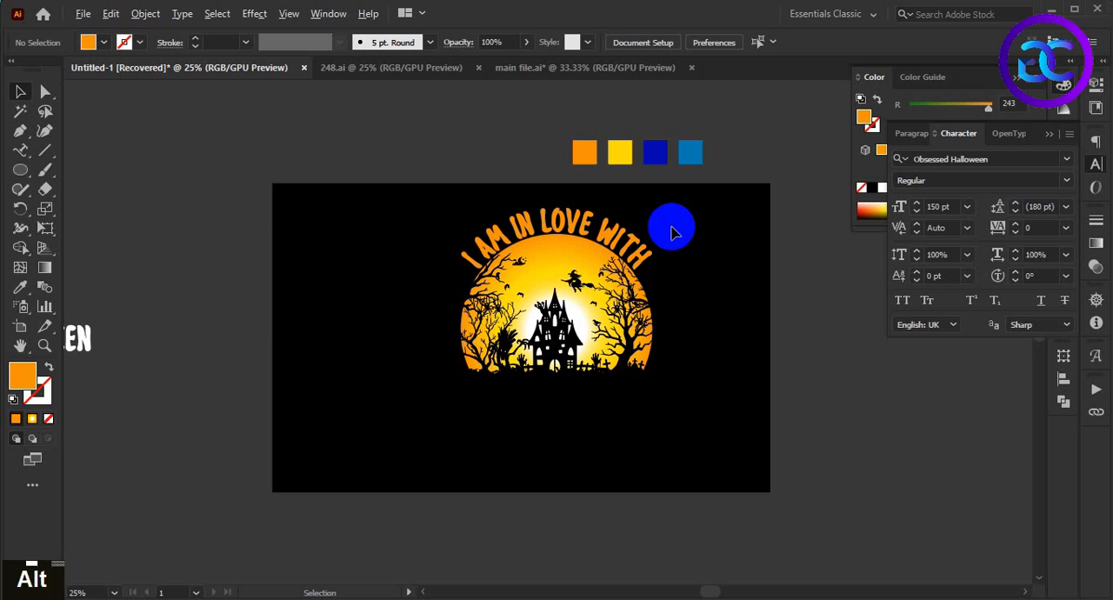
Step: Place a copy of the white "HALLOWEEN" text on the artboard directly below the moon scene
scroll(672, 233, "down", 1)
scroll(671, 233, "up", 1)
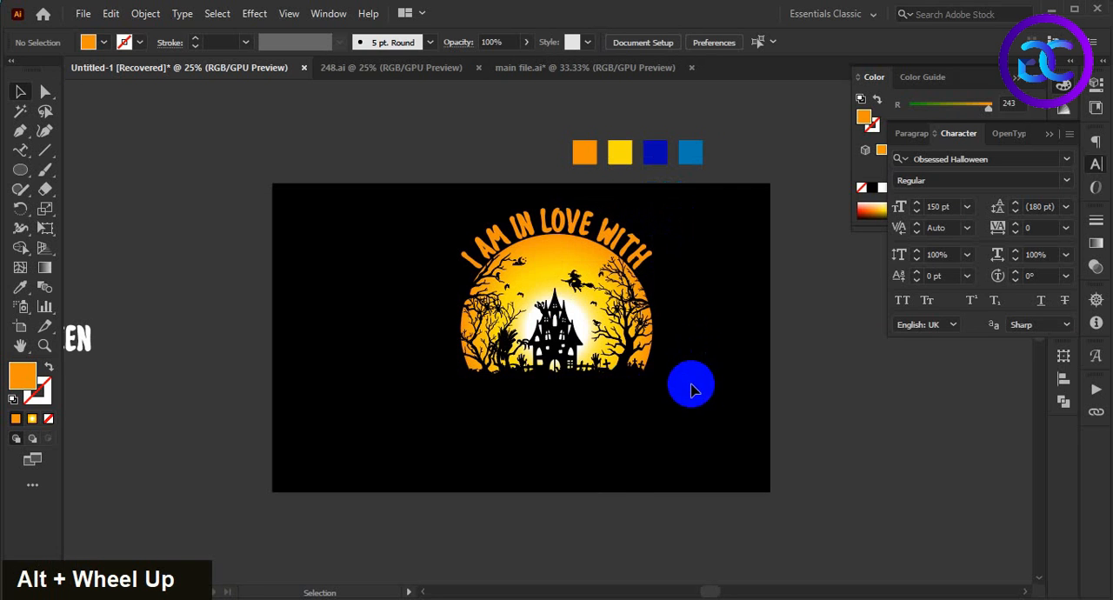
scroll(688, 380, "down", 1)
left_click_drag(272, 365, 624, 404)
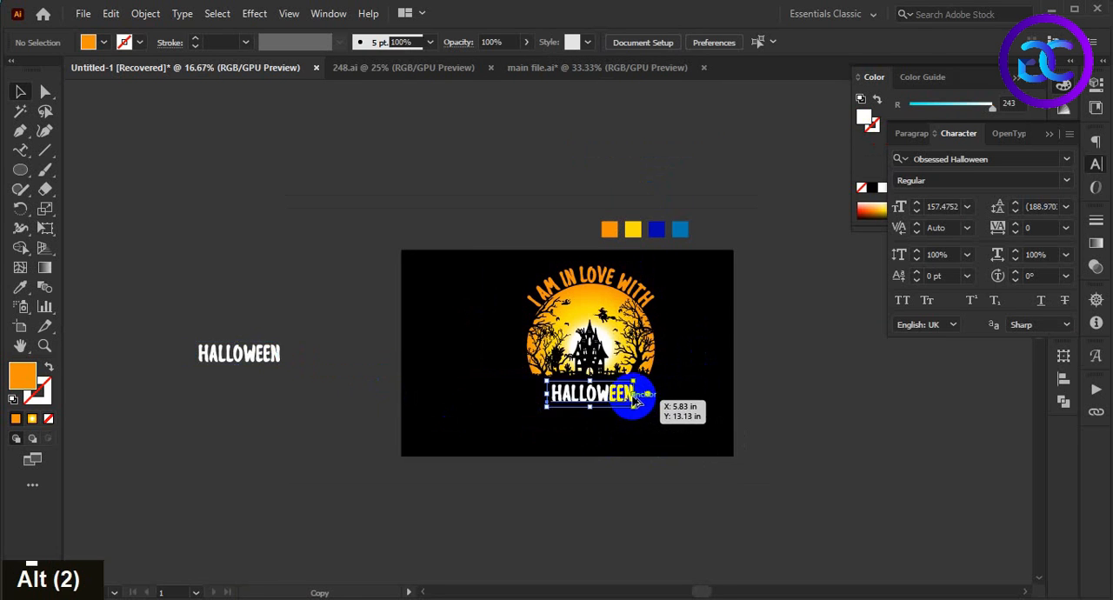
scroll(631, 397, "up", 1)
Step: Convert the copied "HALLOWEEN" text to outlines
right_click(616, 404)
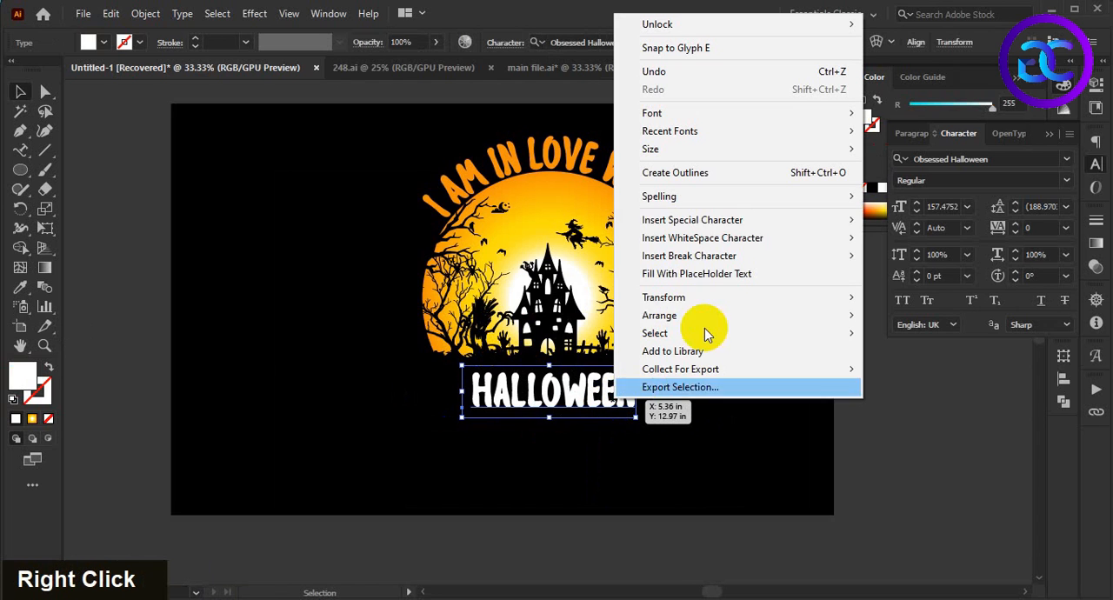
left_click(713, 169)
left_click(719, 456)
key("space")
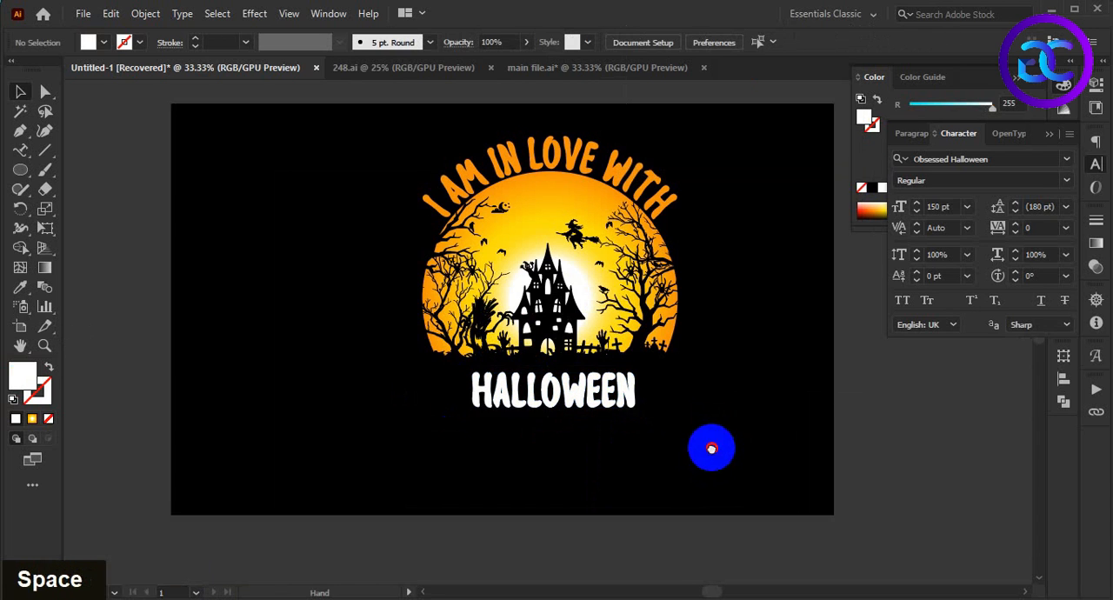
left_click_drag(710, 447, 717, 468)
Step: Align the outlined "HALLOWEEN" and the moon artwork to each other on their horizontal centers
left_click(591, 400)
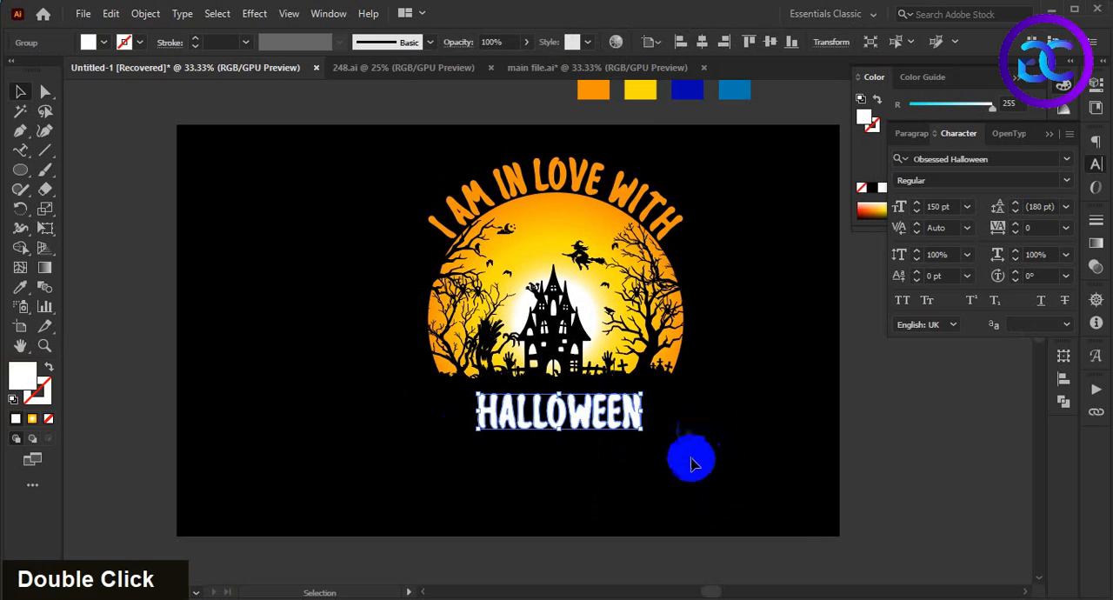
left_click(539, 370, "shift")
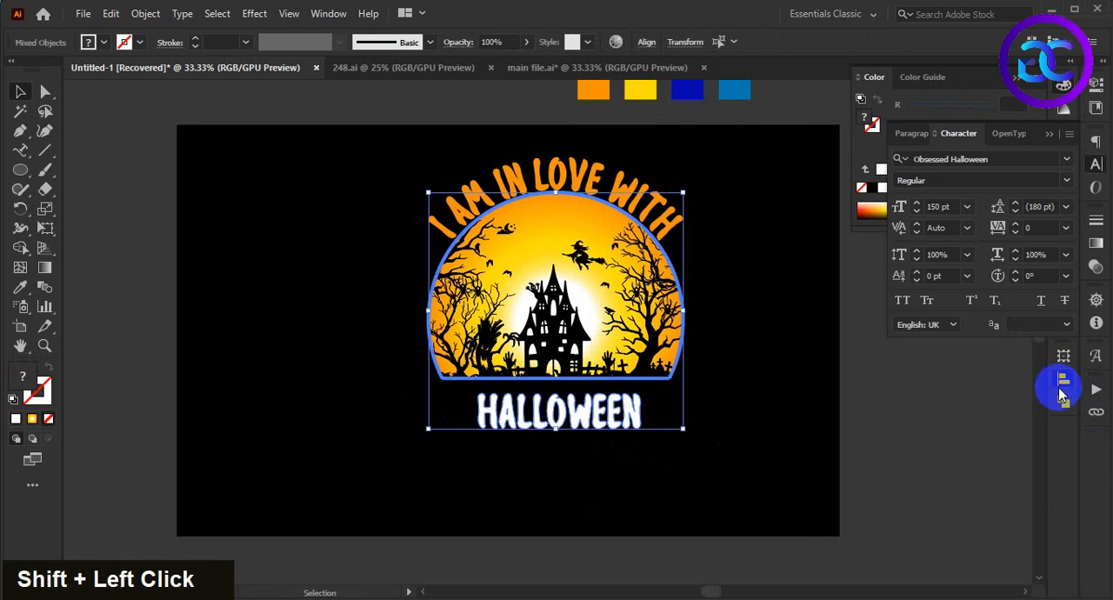
left_click(1063, 383)
left_click(901, 392)
left_click(597, 481)
Step: Enlarge the outlined "HALLOWEEN" from its center to nearly the moon's width and fine-tune its position below the graveyard
left_click(631, 420)
left_click_drag(639, 423, 683, 460, "alt+shift")
left_click(674, 428)
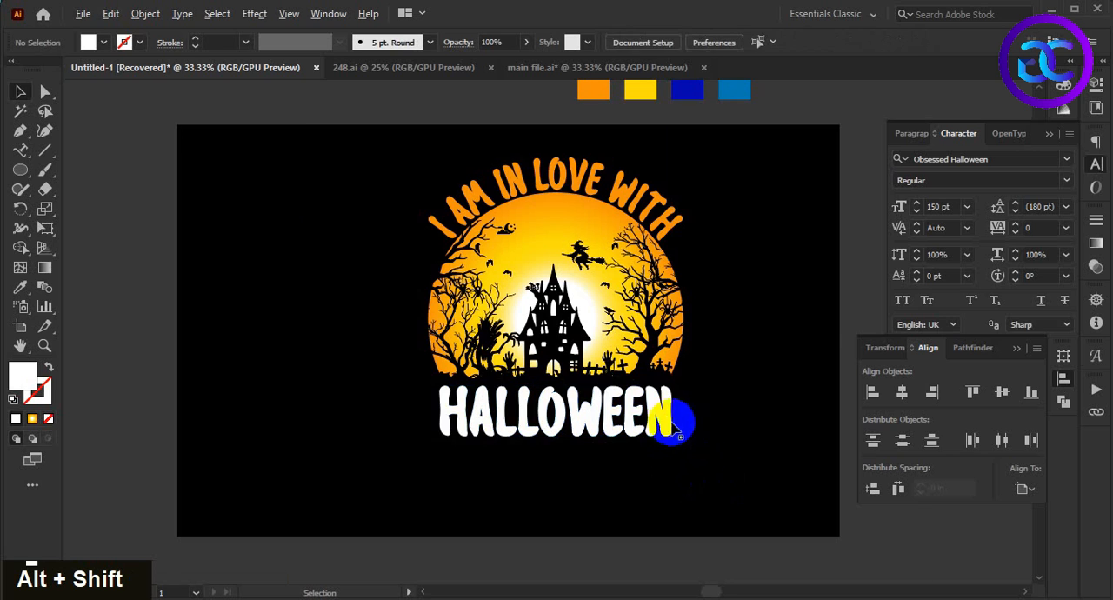
scroll(673, 425, "up", 1)
left_click(665, 410)
left_click_drag(747, 445, 743, 470)
left_click_drag(495, 472, 492, 465)
left_click(563, 493)
left_click_drag(564, 492, 562, 500)
left_click(622, 422)
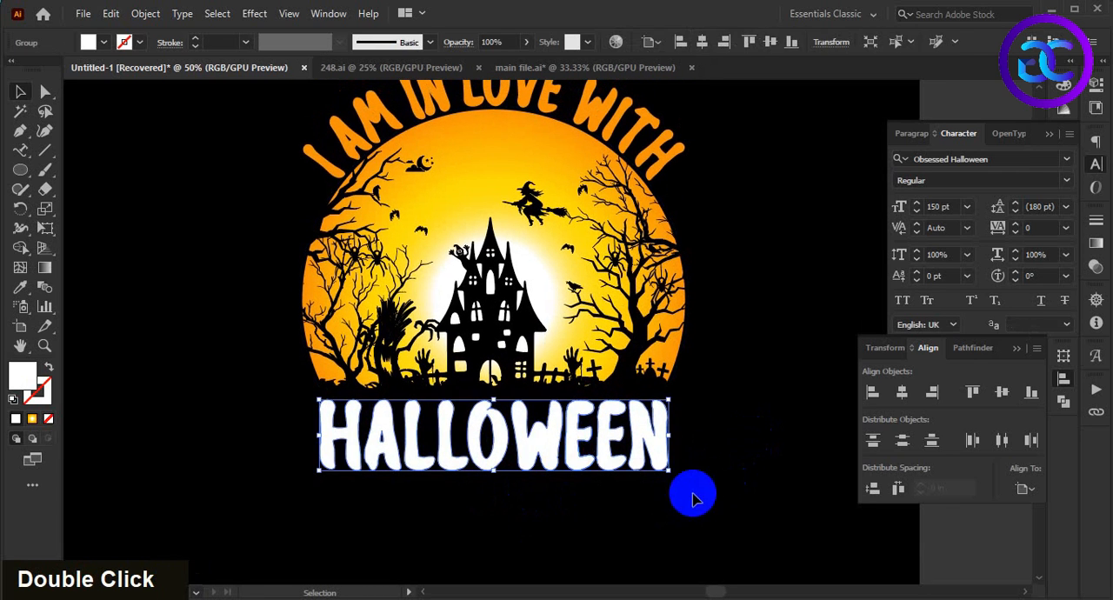
Step: Place a copy of the outlined "HALLOWEEN" directly in front and fill it with the curved slogan's orange
key("ctrl")
key("ctrl+f")
scroll(722, 469, "up", 2)
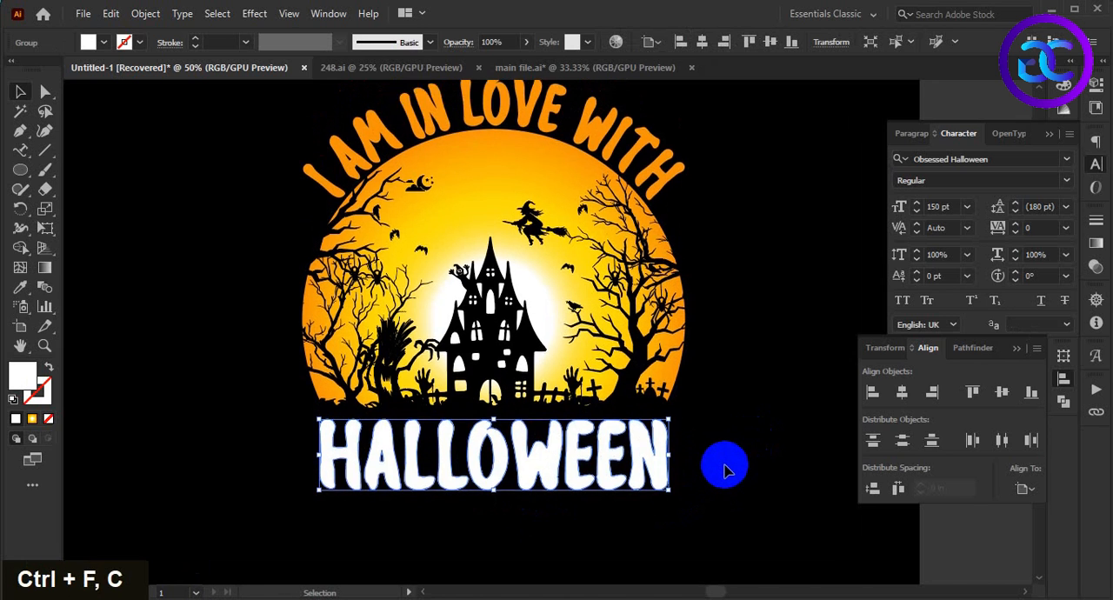
scroll(739, 400, "down", 1)
key("i")
left_click(608, 143)
Step: Nudge the orange "HALLOWEEN" slightly upward so the white copy forms a thin lower edge
key("v")
scroll(698, 530, "up", 2)
key("Up")
key("Up")
key("Up")
key("Up")
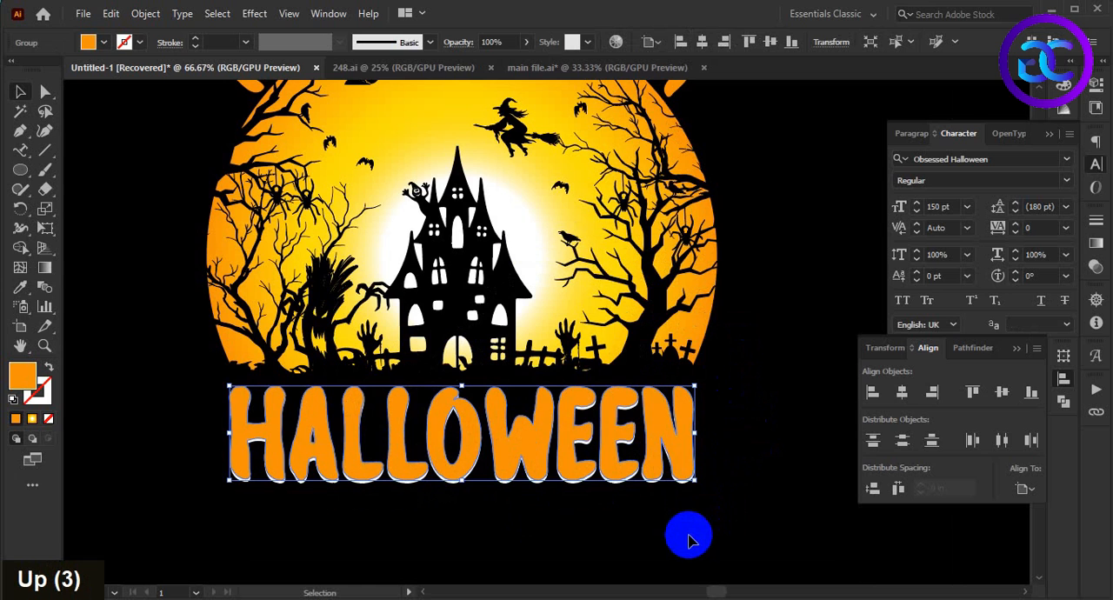
left_click(720, 511)
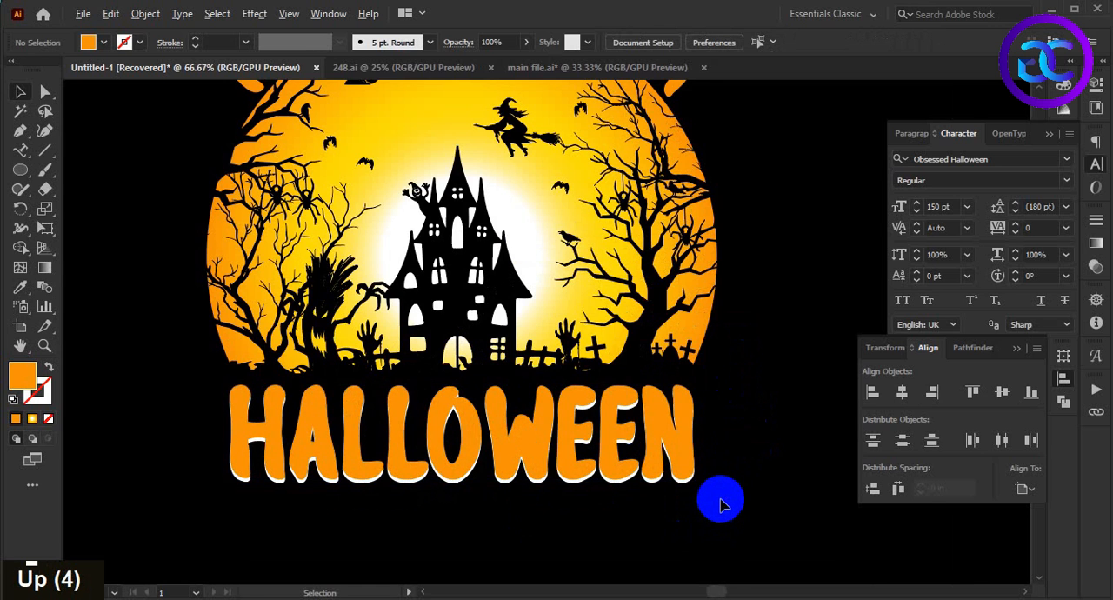
scroll(720, 504, "down", 2, "alt")
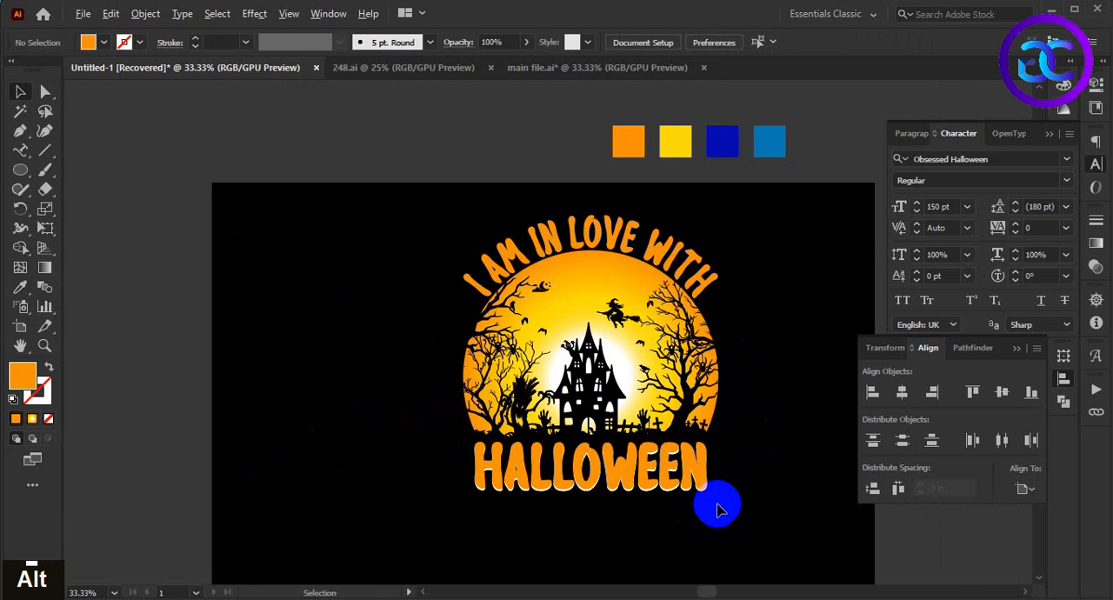
scroll(716, 509, "up", 2, "alt")
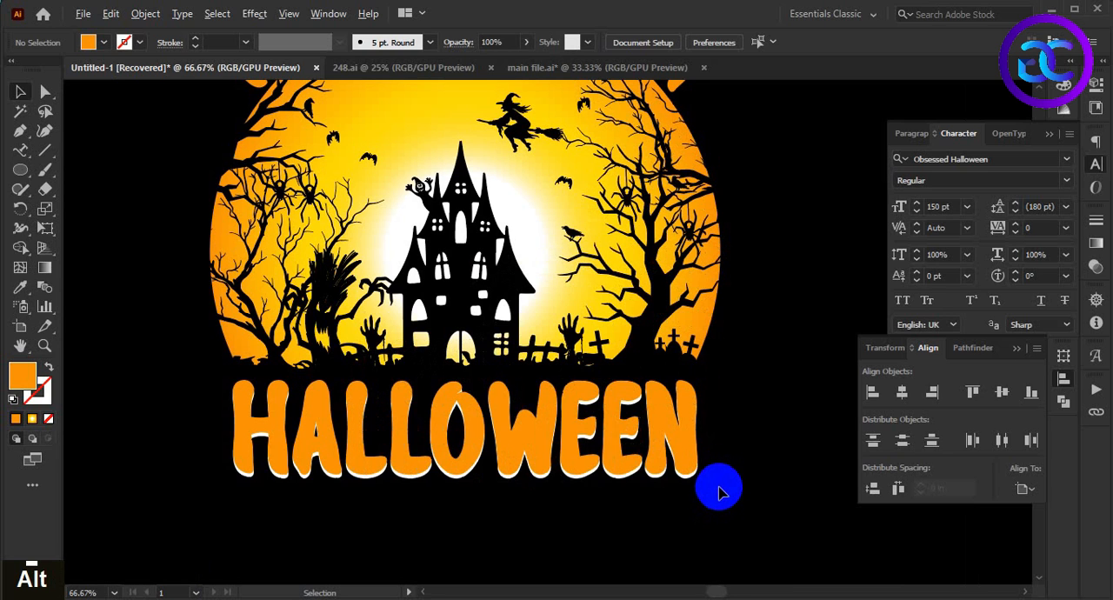
scroll(718, 492, "down", 1, "alt")
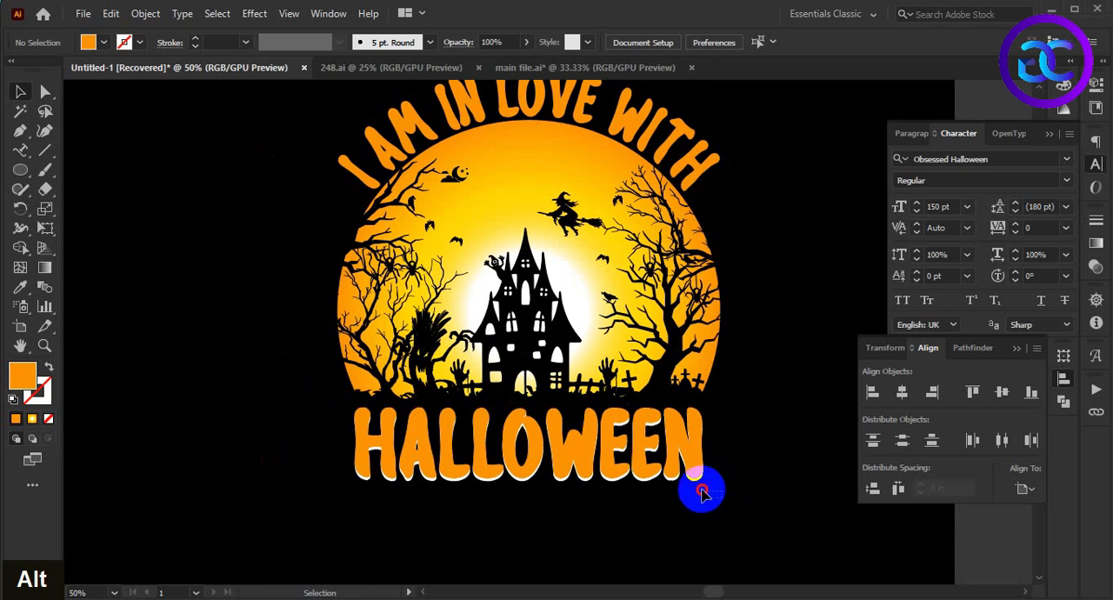
Step: Group the orange and white "HALLOWEEN" layers
left_click_drag(674, 461, 679, 464)
left_click(763, 520)
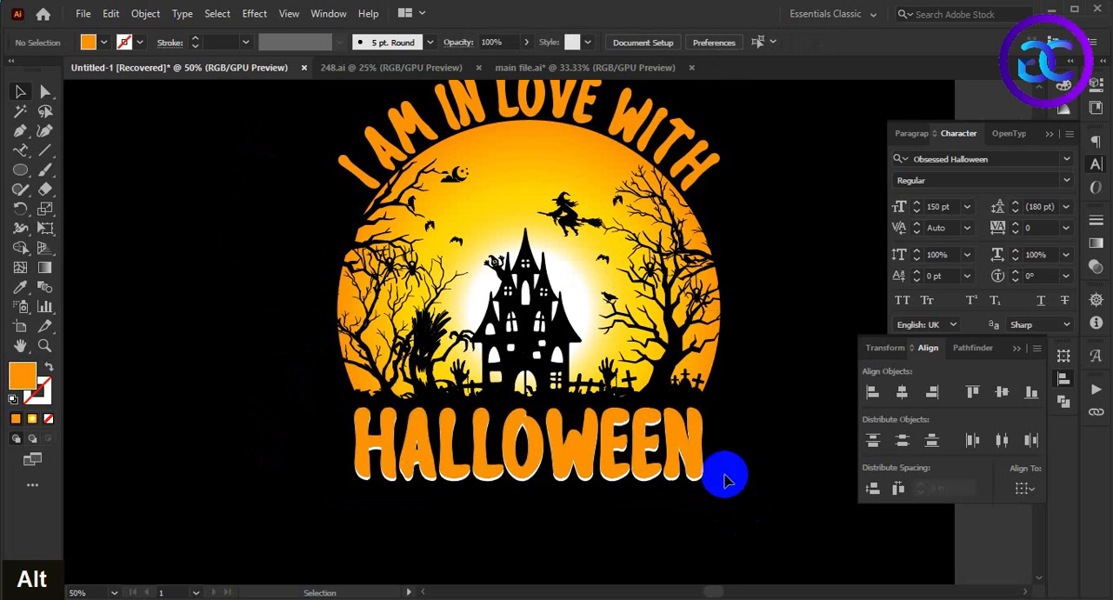
scroll(703, 458, "up", 1, "alt")
left_click(698, 461)
scroll(718, 498, "up", 3, "alt")
left_click(640, 460, "shift")
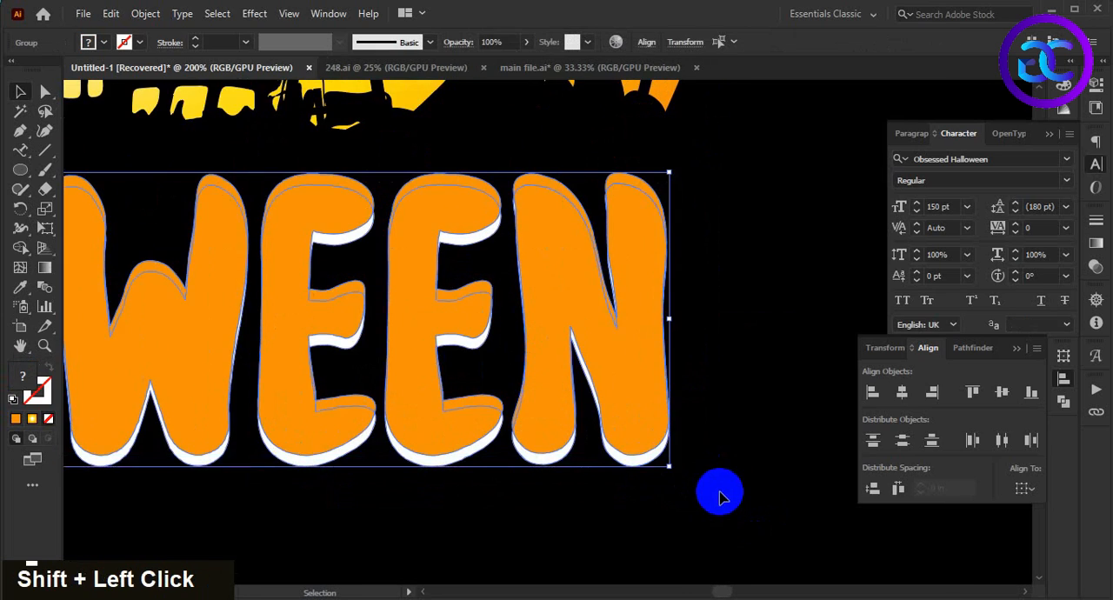
scroll(734, 483, "down", 2, "alt")
key("ctrl+g")
left_click(744, 446)
scroll(740, 451, "down", 3, "alt")
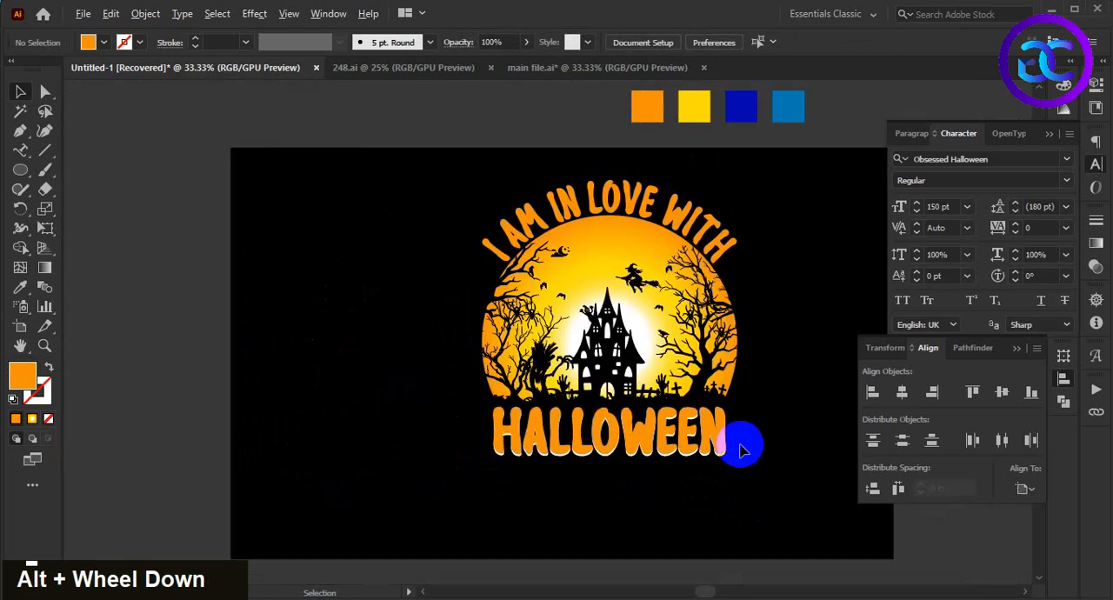
Step: Nudge the grouped "HALLOWEEN" upward, closer to the graveyard
left_click(672, 444)
scroll(766, 504, "up", 1, "alt")
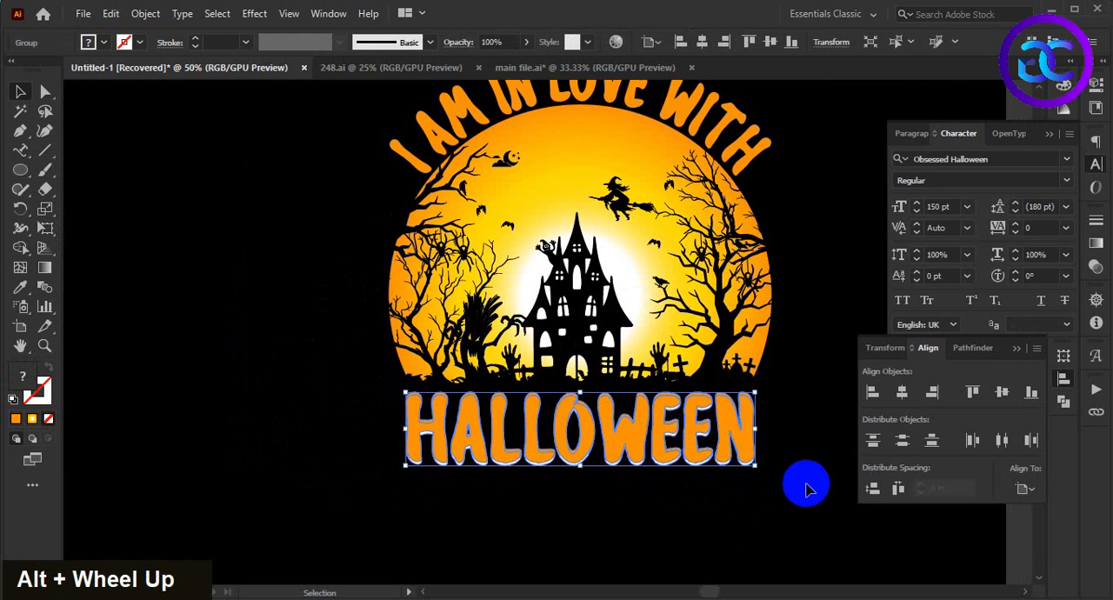
key("Up")
key("Up")
key("Up")
key("Up")
key("Up")
key("Up")
left_click(807, 487)
scroll(803, 447, "down", 2, "alt")
Step: Scale the whole design, including both text parts and the moon, down slightly from its center
double_click(733, 475)
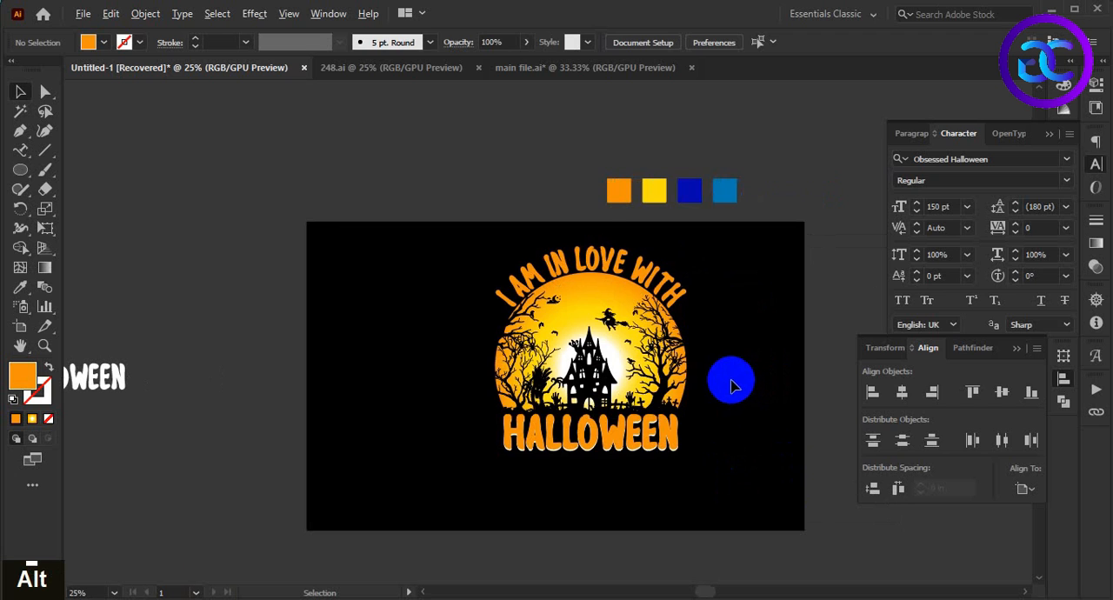
scroll(732, 384, "up", 1, "alt")
double_click(739, 354)
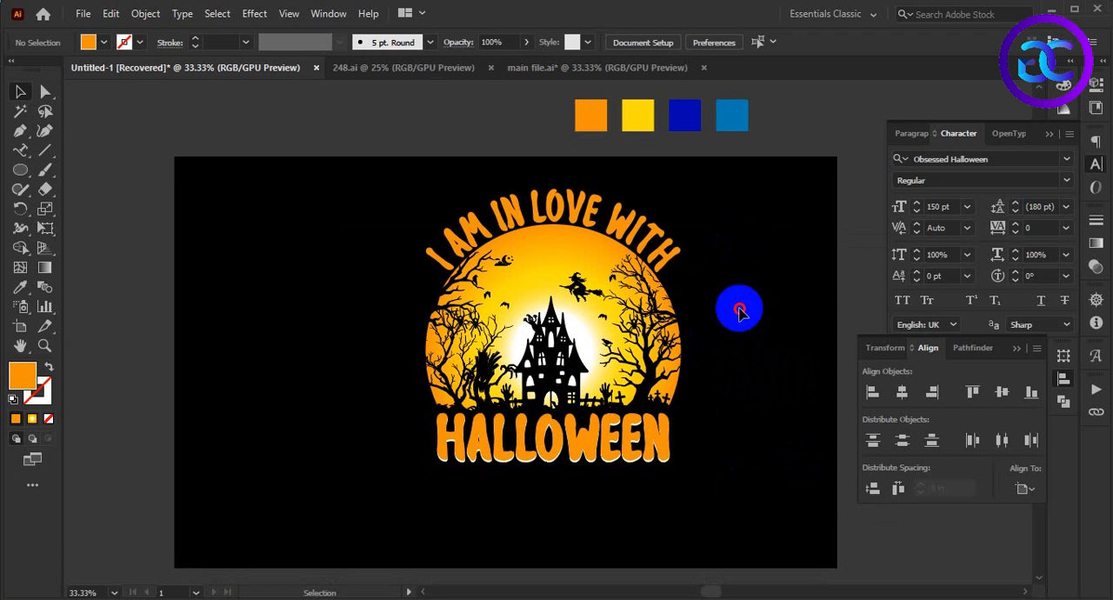
left_click_drag(739, 273, 422, 473)
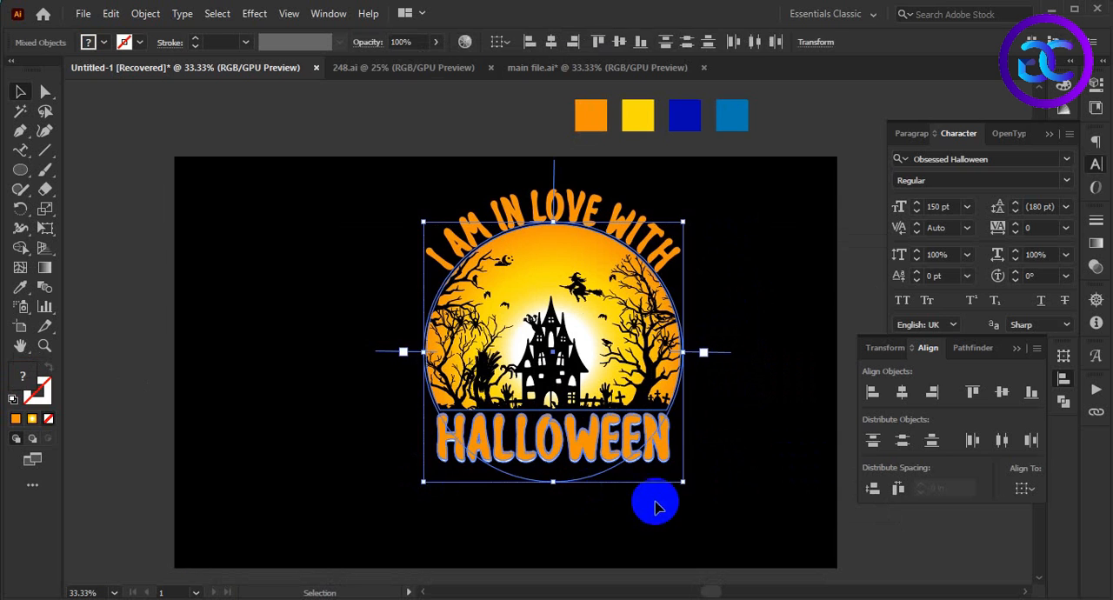
left_click_drag(683, 482, 666, 464, "alt+shift")
left_click(699, 484)
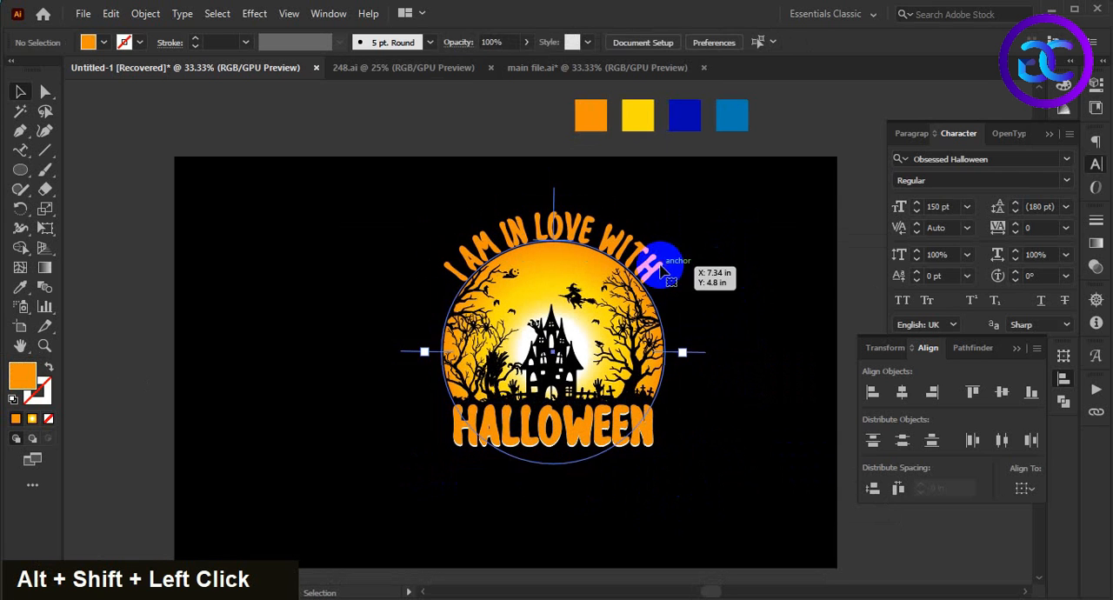
Step: Expand the curved "I AM IN LOVE WITH" text with the Object and Fill options on
left_click(662, 271)
left_click(145, 13)
left_click(286, 191)
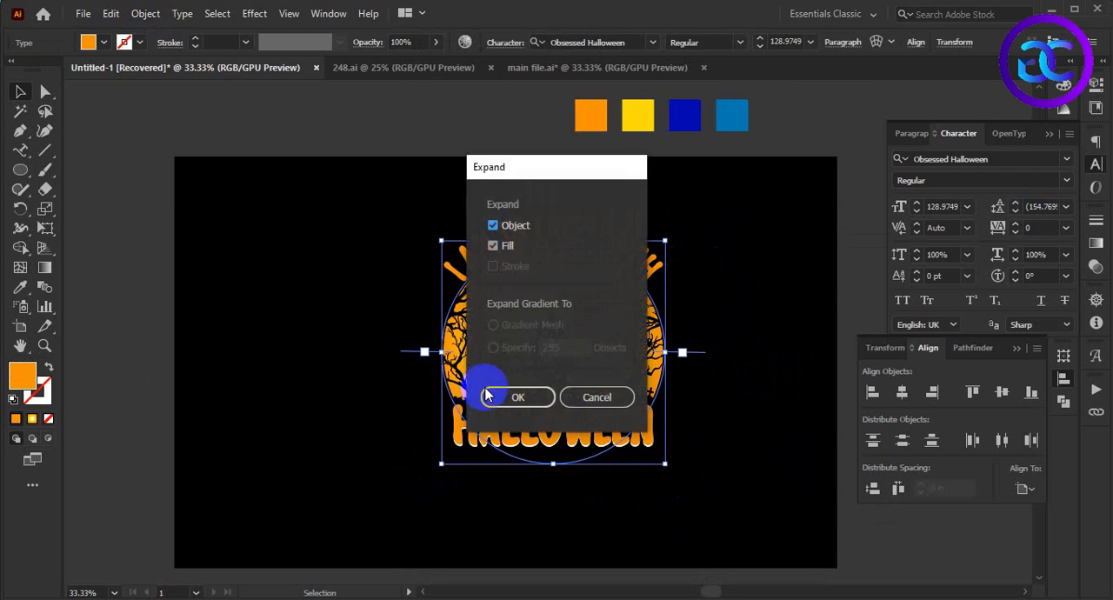
left_click(489, 397)
double_click(653, 443)
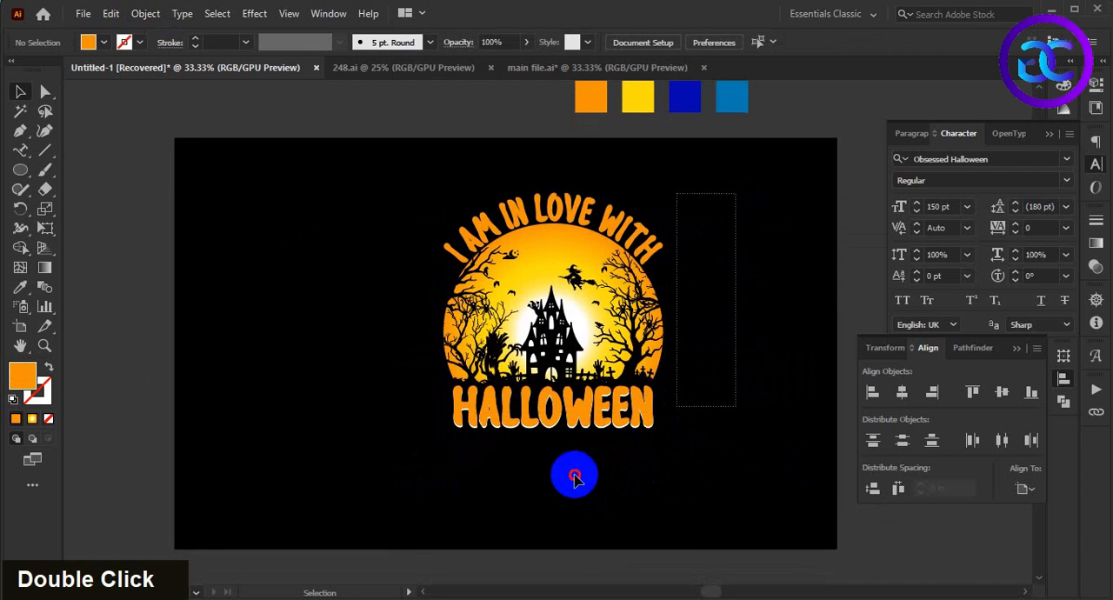
Step: Move the complete design to the right half of the black artboard
left_click_drag(678, 407, 449, 480)
left_click_drag(576, 345, 696, 369)
left_click(703, 525)
left_click_drag(702, 525, 711, 510)
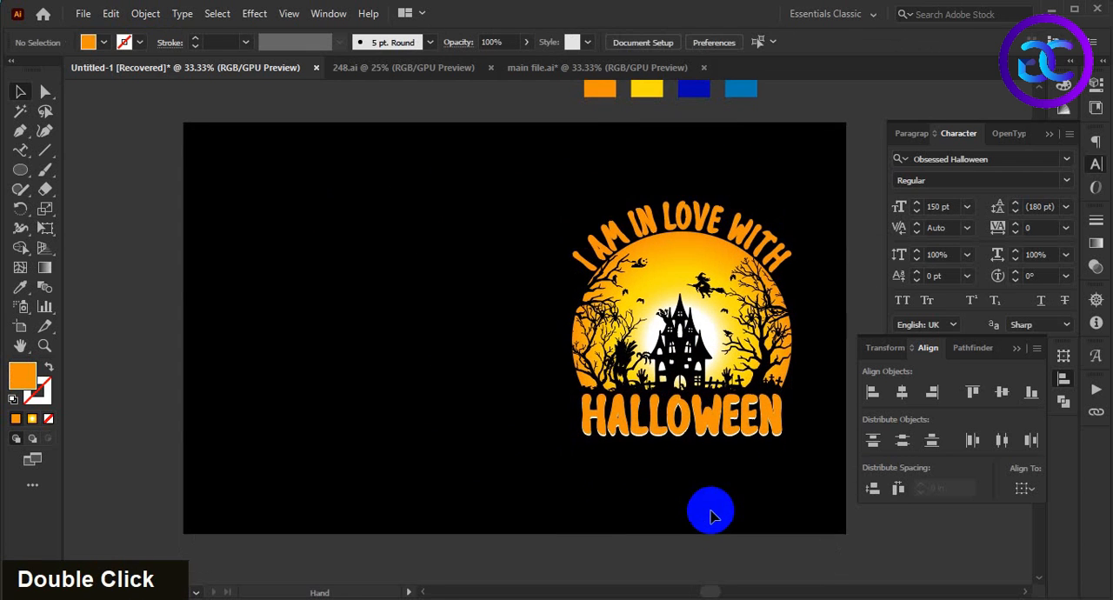
Step: Duplicate the complete design horizontally onto the left half of the artboard
left_click_drag(544, 185, 713, 455)
left_click_drag(720, 300, 404, 301)
left_click(371, 470)
scroll(372, 470, "up", 1)
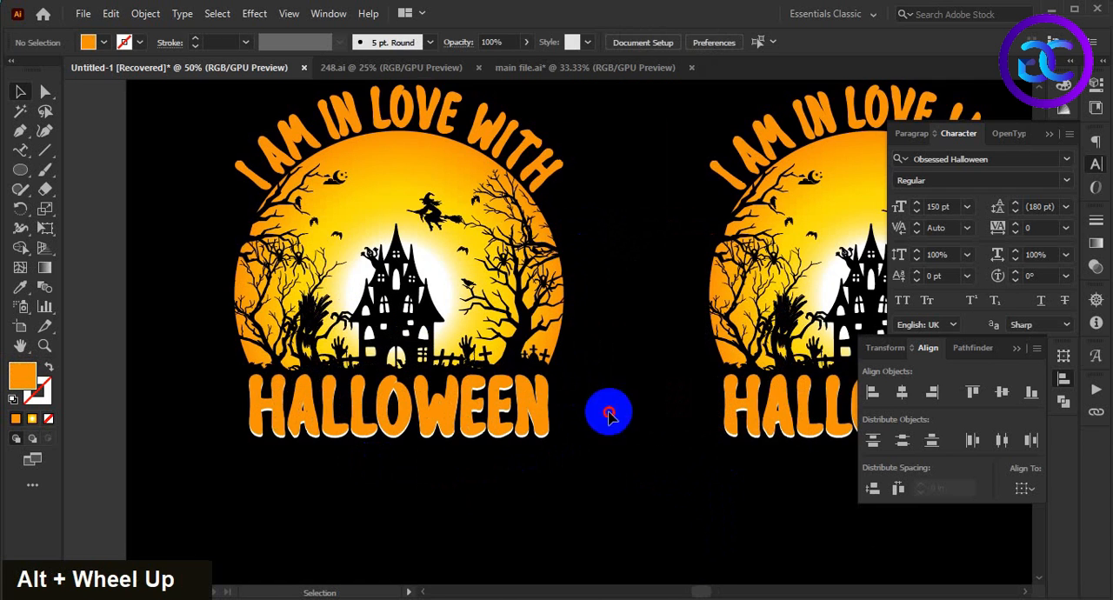
scroll(596, 392, "up", 1)
Step: Edit the left copy's moon gradient, moving its yellow color stop inward to about 62.3%
double_click(405, 283)
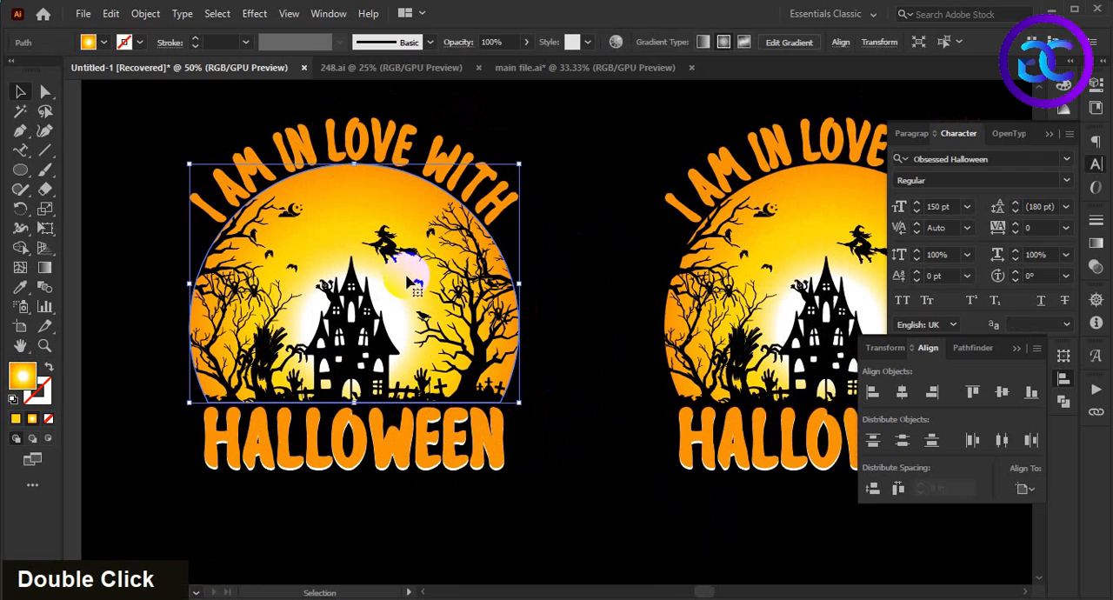
left_click(461, 291)
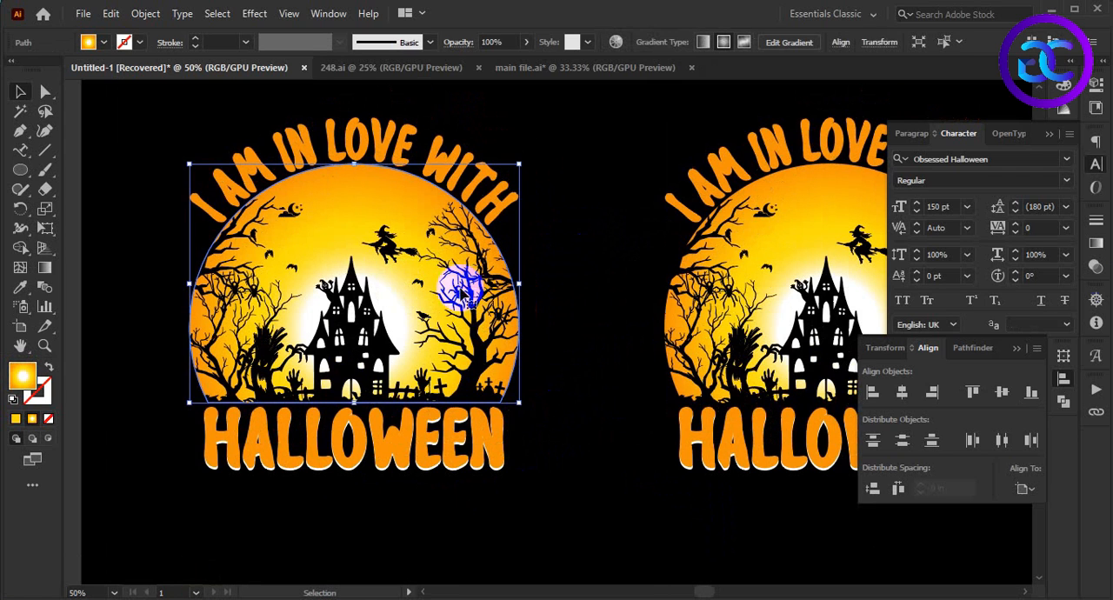
left_click(1097, 244)
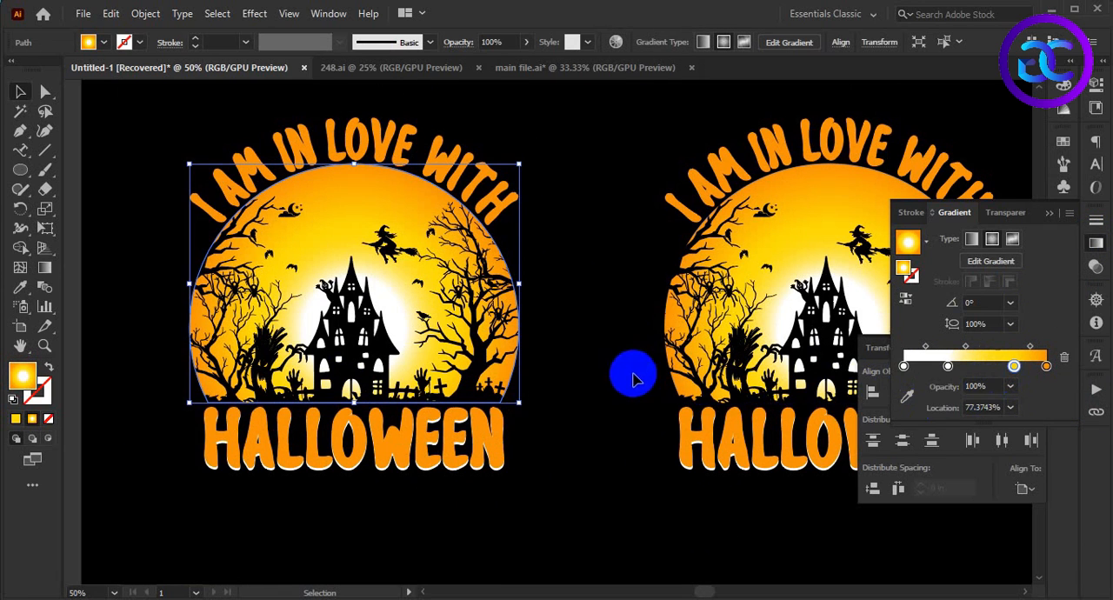
scroll(625, 372, "down", 1)
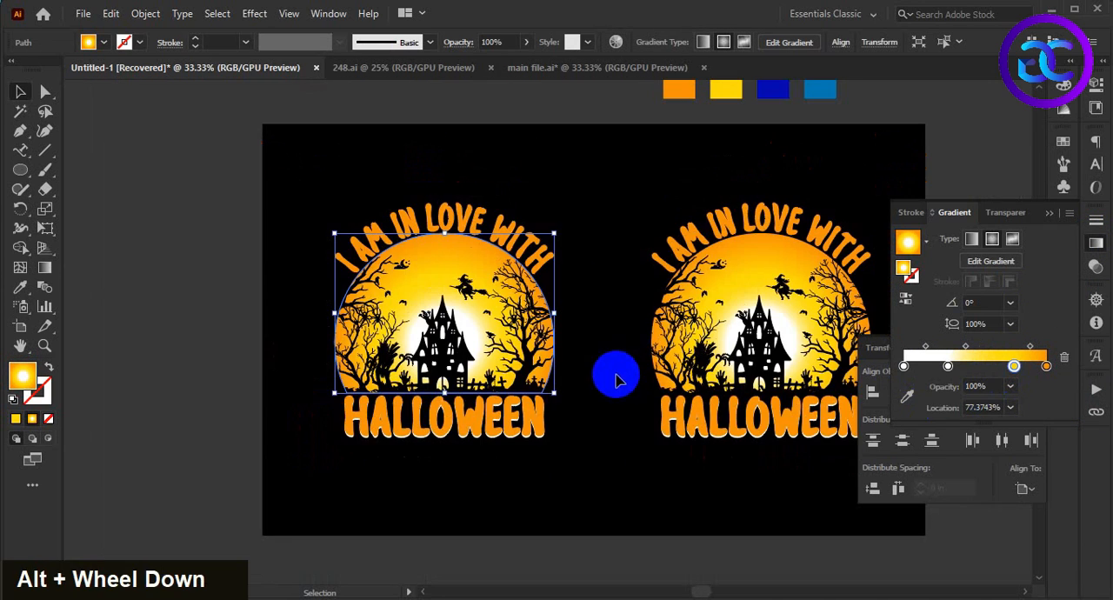
left_click(44, 268)
scroll(594, 336, "up", 1)
scroll(579, 320, "up", 1)
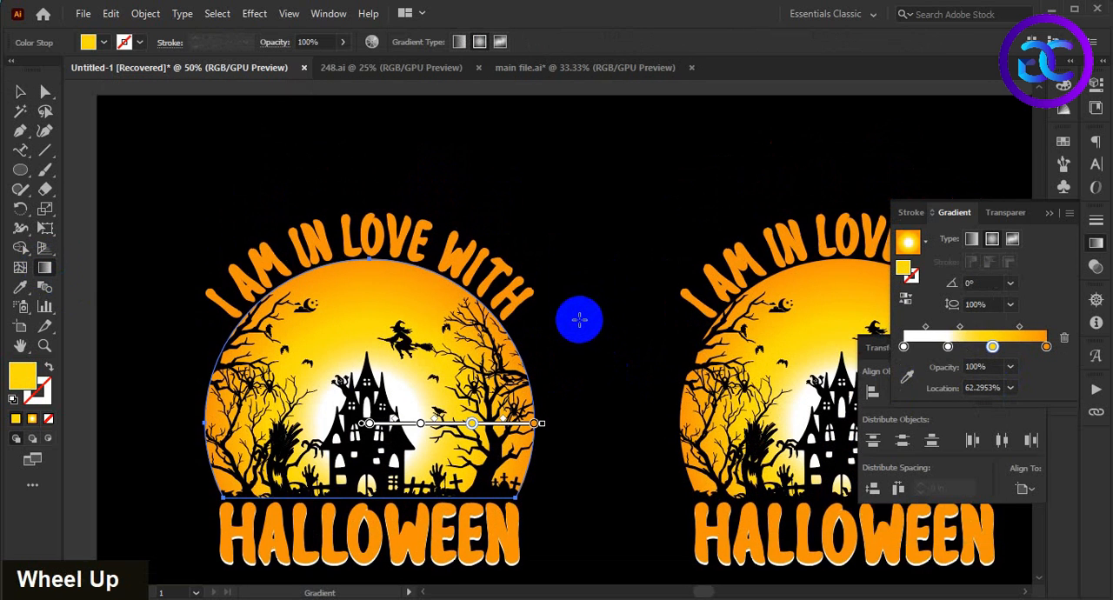
scroll(579, 320, "down", 1)
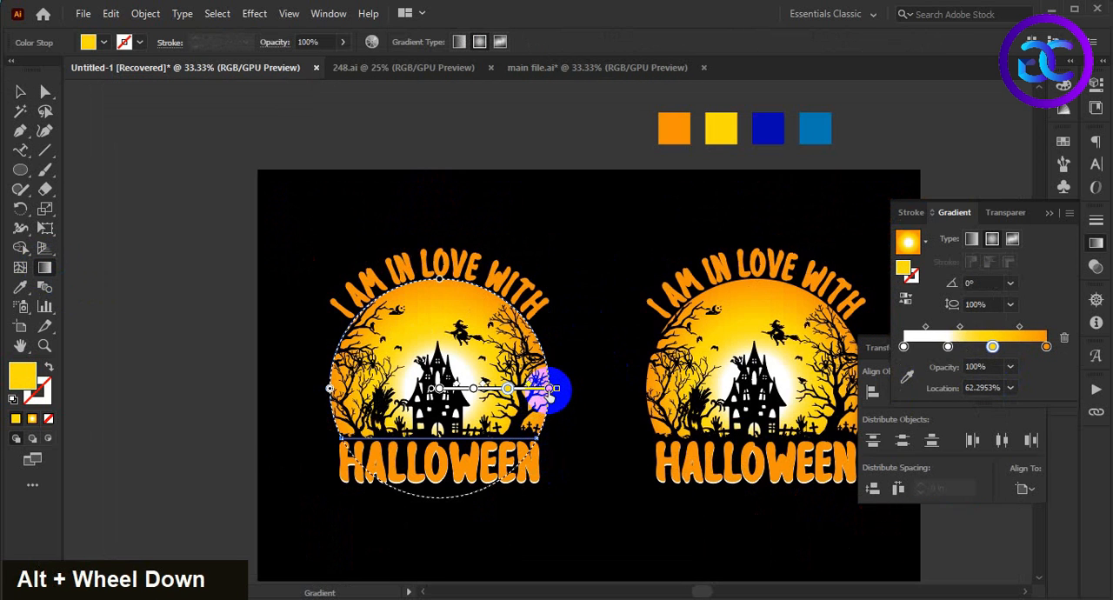
Step: Recolor the moon gradient's orange outer stop with the dark blue swatch and its yellow stop with the lighter blue swatch
left_click(948, 347)
left_click(908, 378)
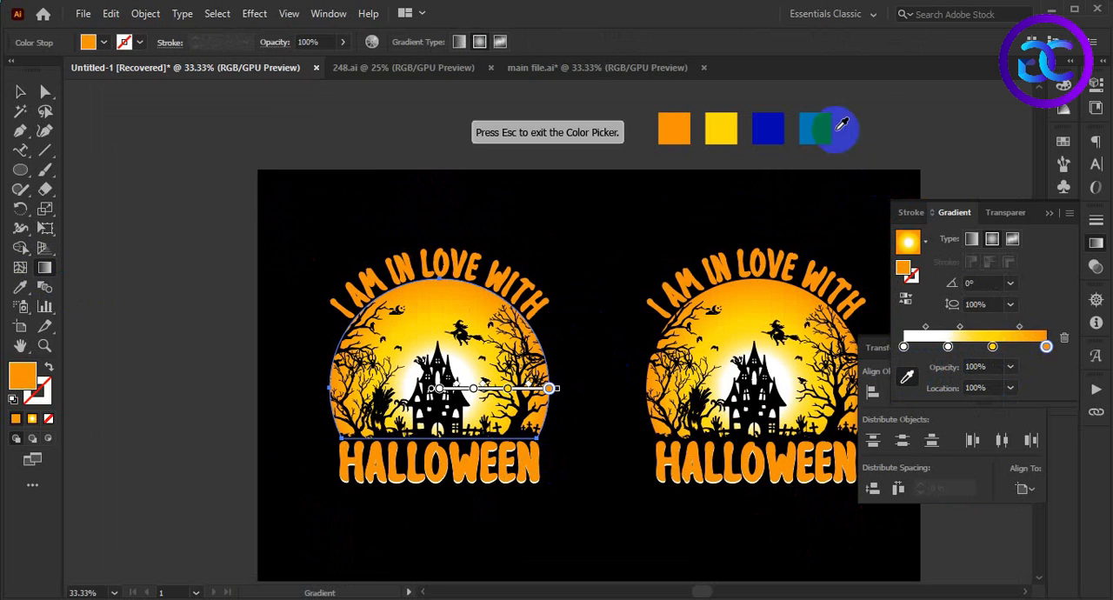
left_click(777, 128)
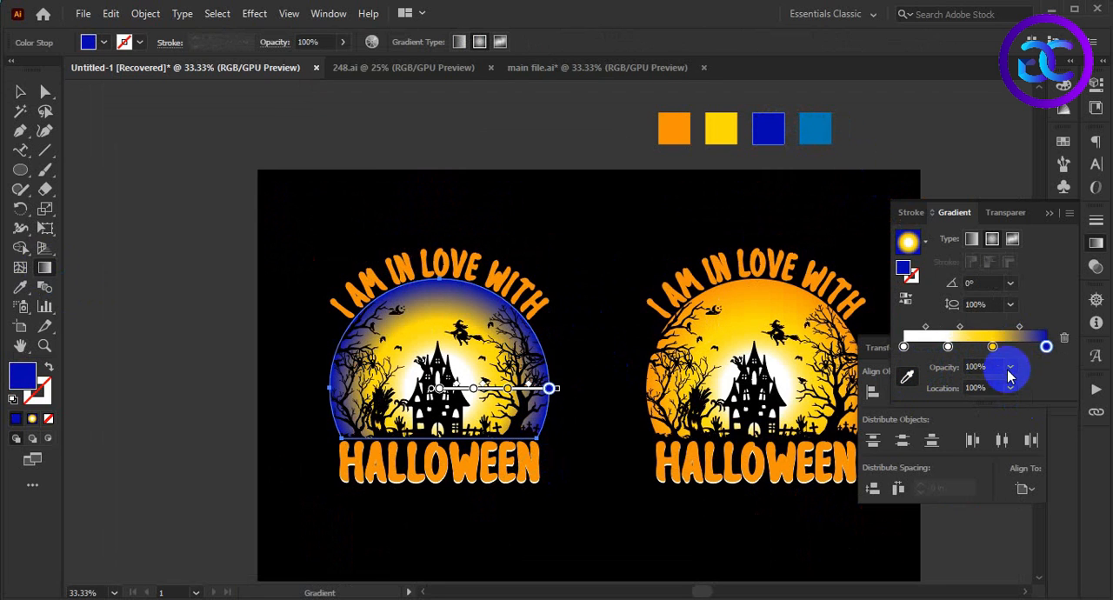
left_click(819, 130)
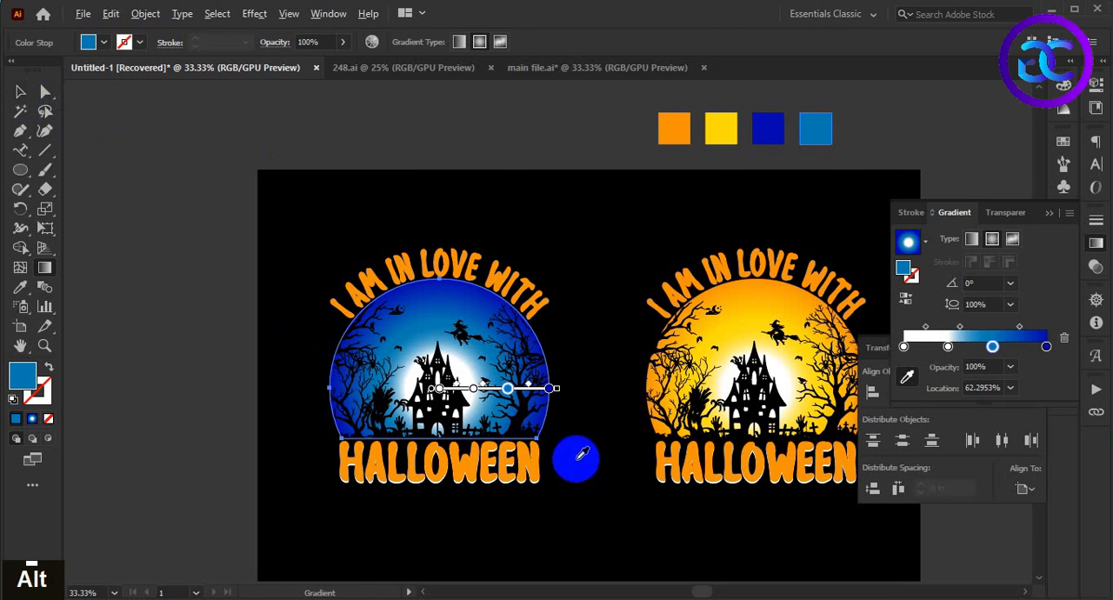
Step: Shift the blue moon gradient's second white stop to about 29.8% and its lighter blue stop to about 62%
scroll(476, 411, "up", 3)
scroll(456, 368, "up", 5)
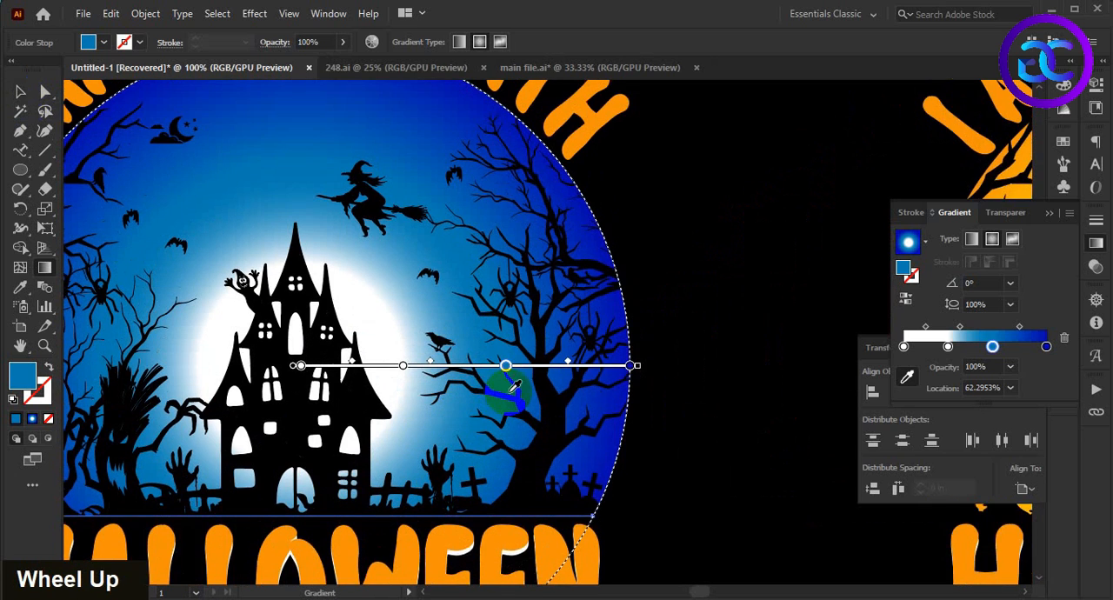
key("space")
left_click_drag(457, 455, 553, 438)
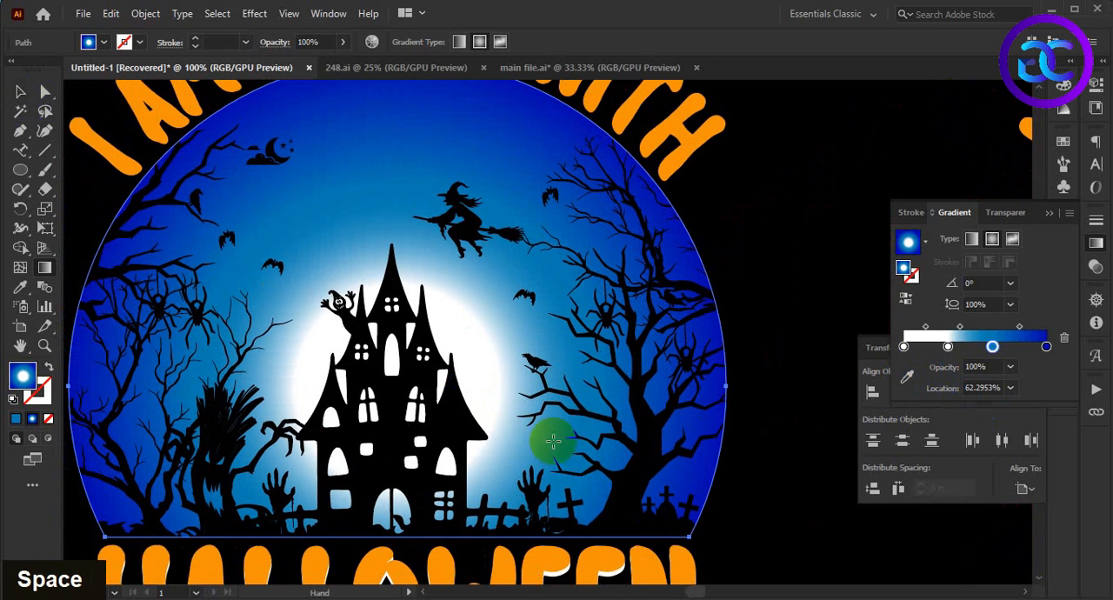
left_click_drag(500, 389, 495, 388)
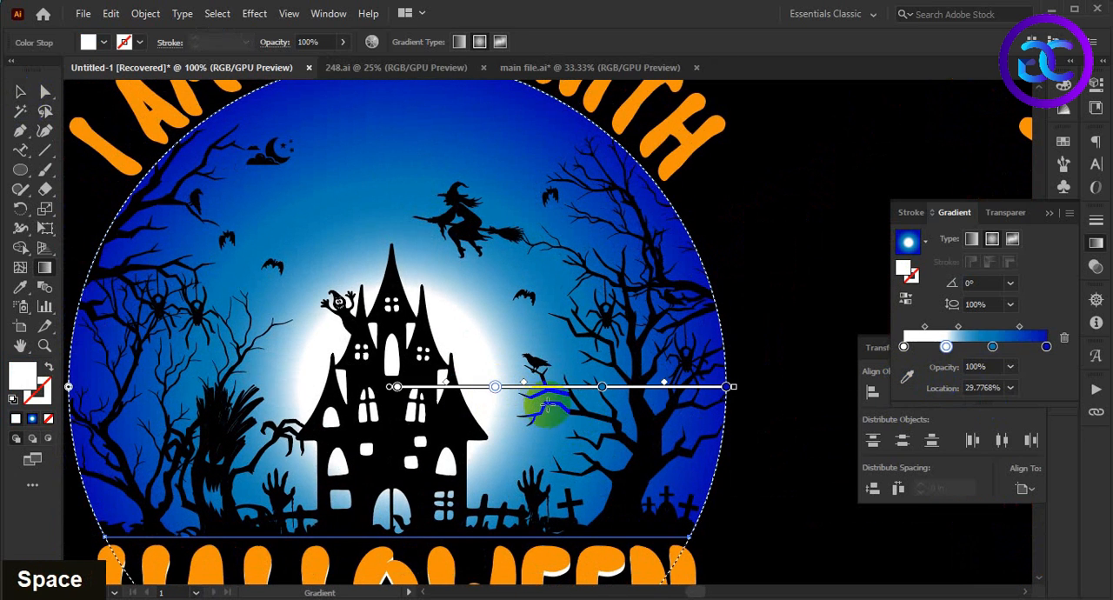
left_click(603, 389)
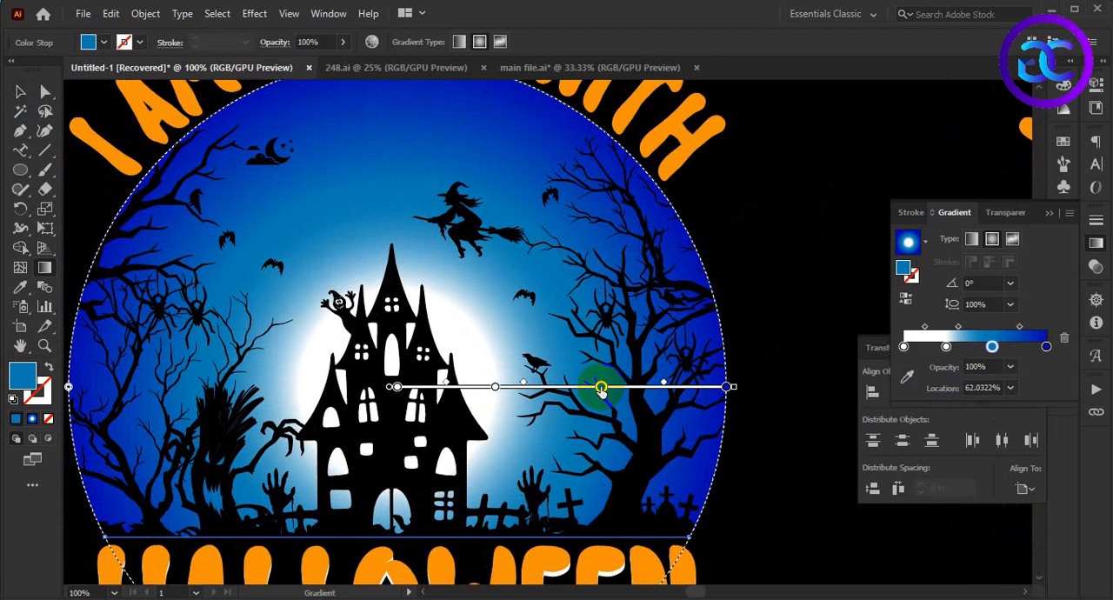
Step: Move the moon gradient's innermost white stop to about 2%, shift the white-to-blue midpoint slightly outward, and deselect the moon
scroll(600, 386, "down", 1)
scroll(522, 384, "up", 2)
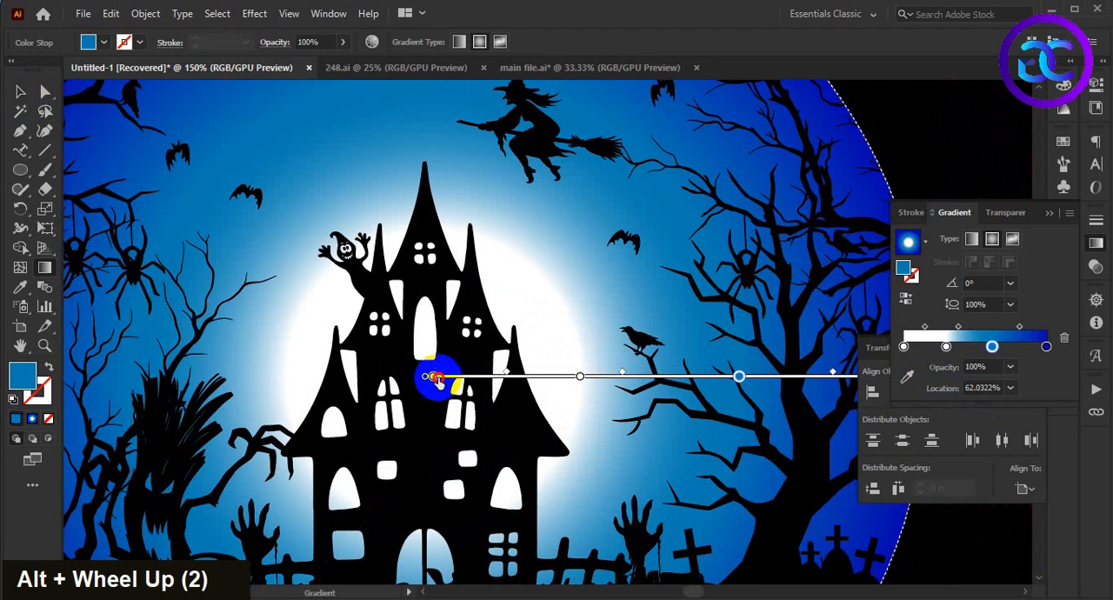
left_click(444, 379)
left_click_drag(623, 374, 636, 376)
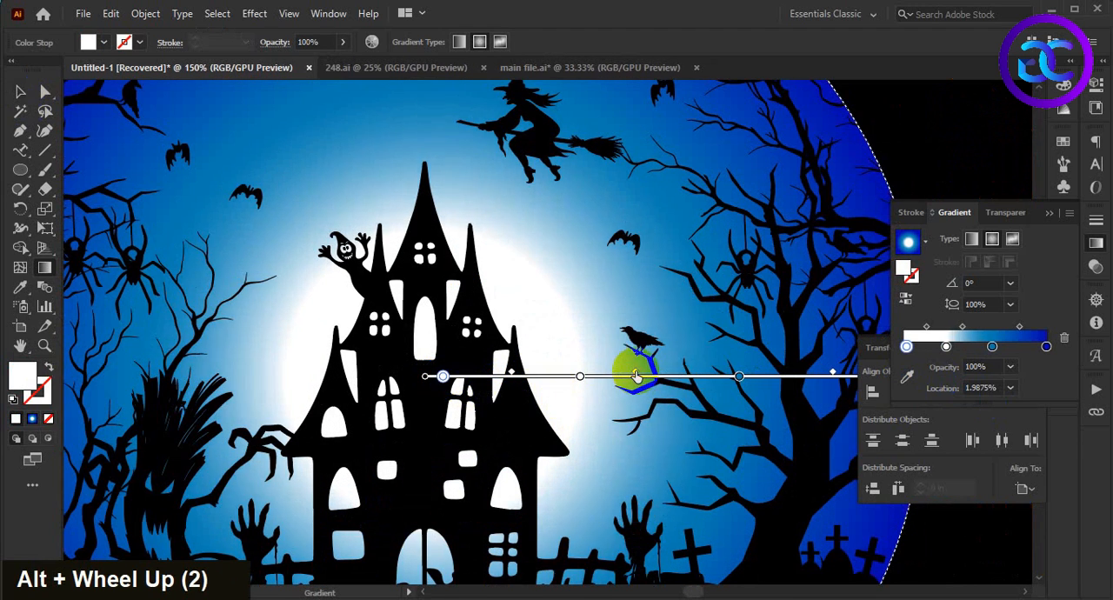
scroll(623, 376, "down", 3)
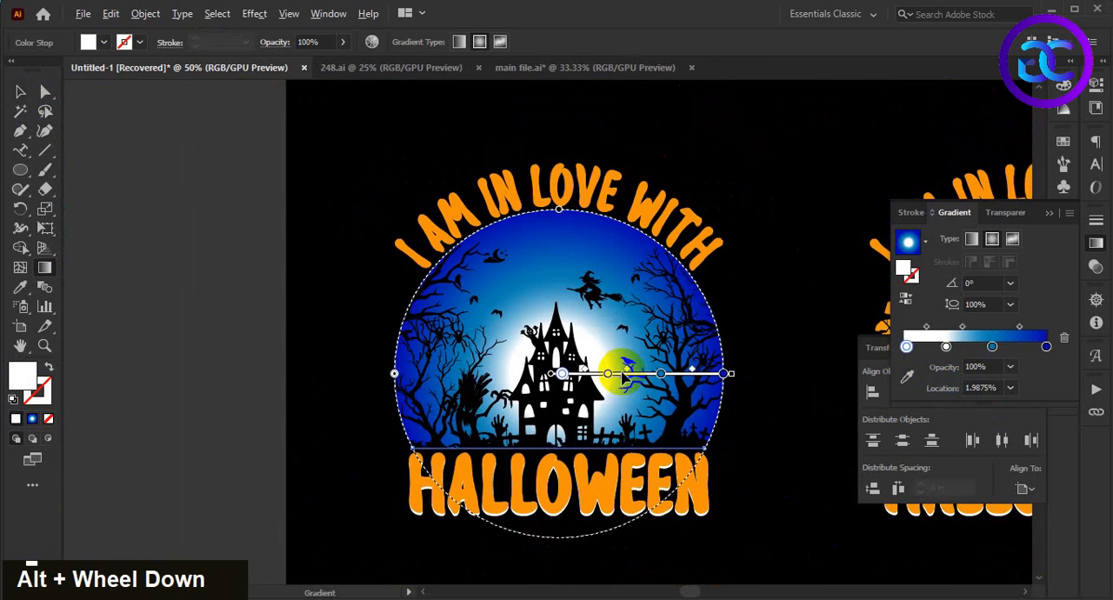
left_click(20, 94)
left_click(219, 293)
scroll(218, 293, "down", 2)
scroll(219, 298, "up", 1)
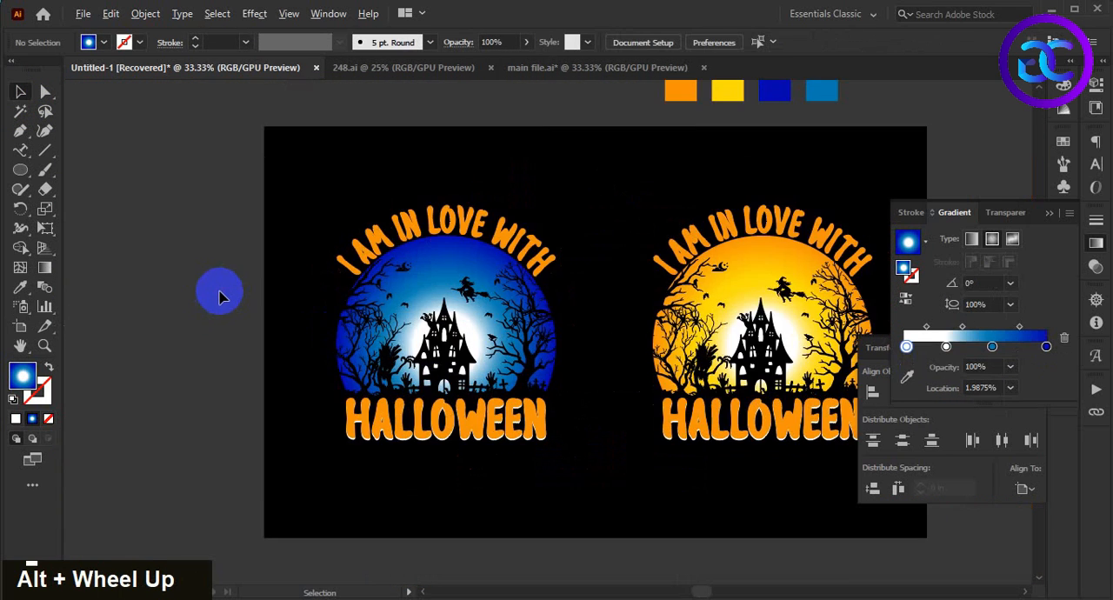
Step: Recolor the left copy's arched "I AM IN LOVE WITH" text with the dark blue swatch and deselect it
scroll(219, 297, "up", 1)
scroll(240, 293, "down", 1)
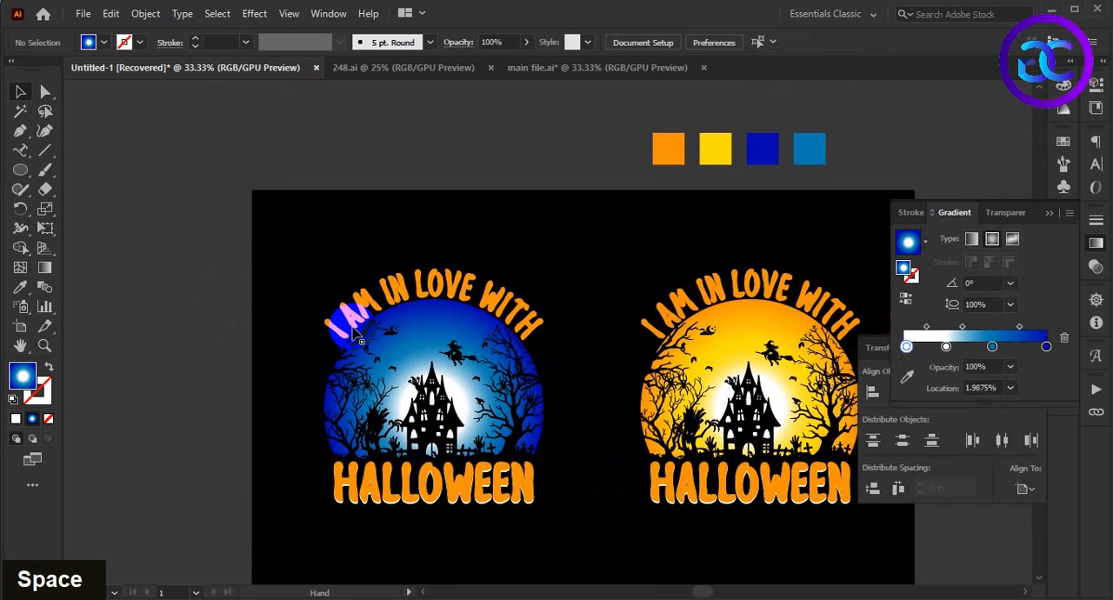
left_click(498, 300)
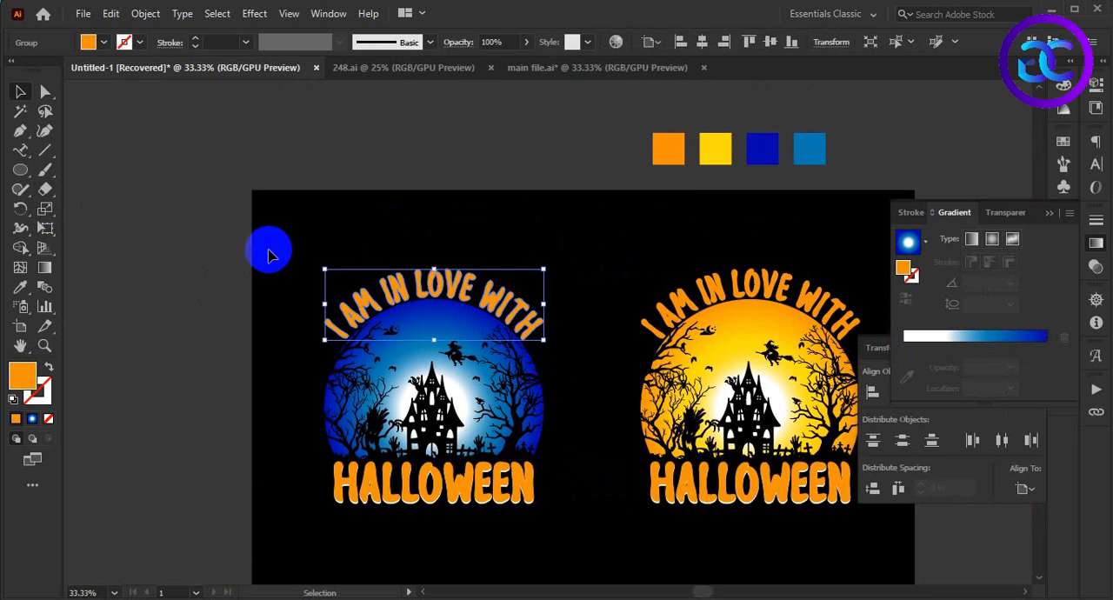
key("i")
left_click(760, 149)
key("c")
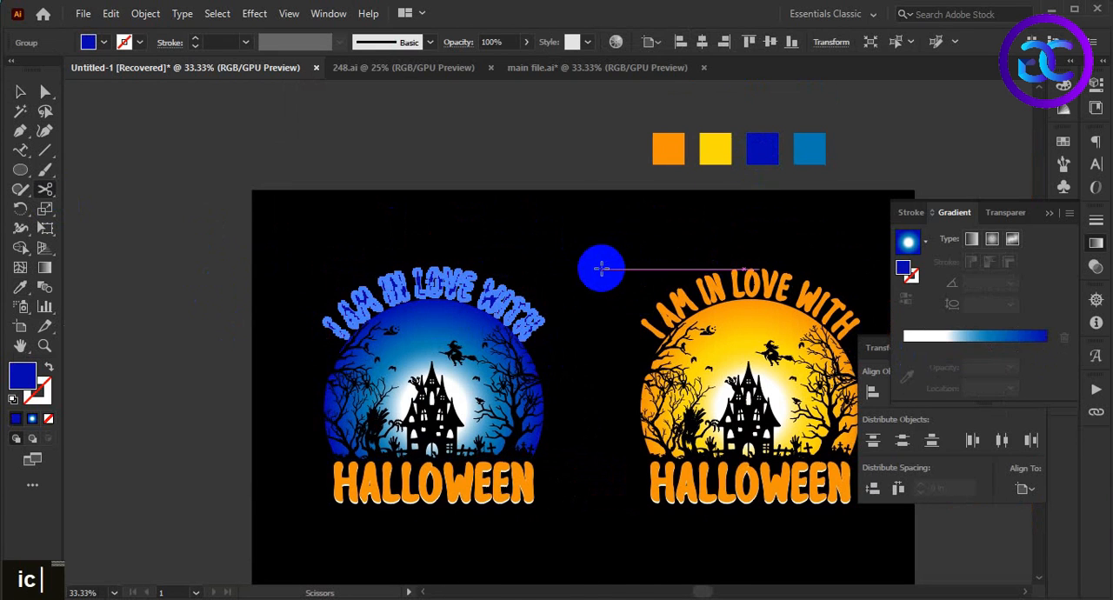
key("v")
left_click(578, 402)
Step: Isolate the left copy's "HALLOWEEN" group, recolor its orange lettering with the arched text's dark blue, and exit isolation
scroll(573, 406, "up", 1, "alt")
double_click(591, 392)
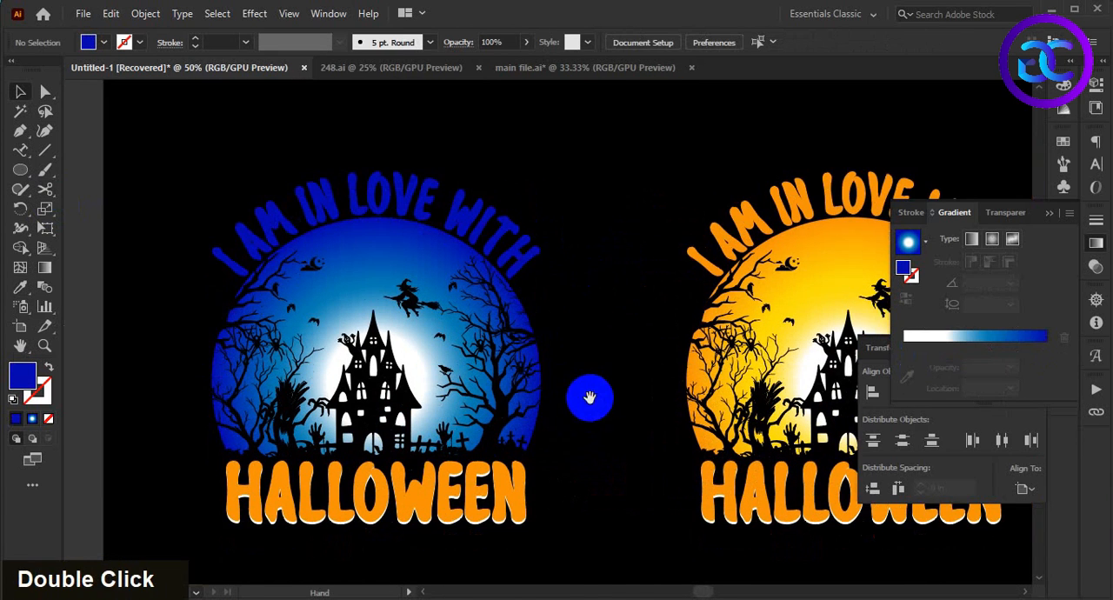
left_click(509, 477)
double_click(512, 487)
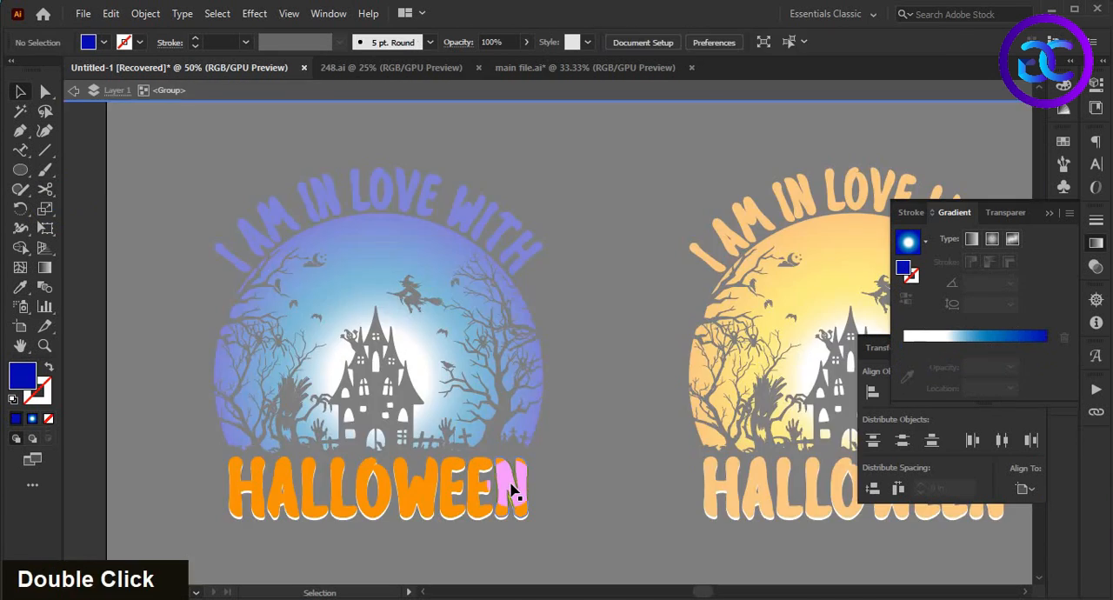
key("i")
left_click(527, 246)
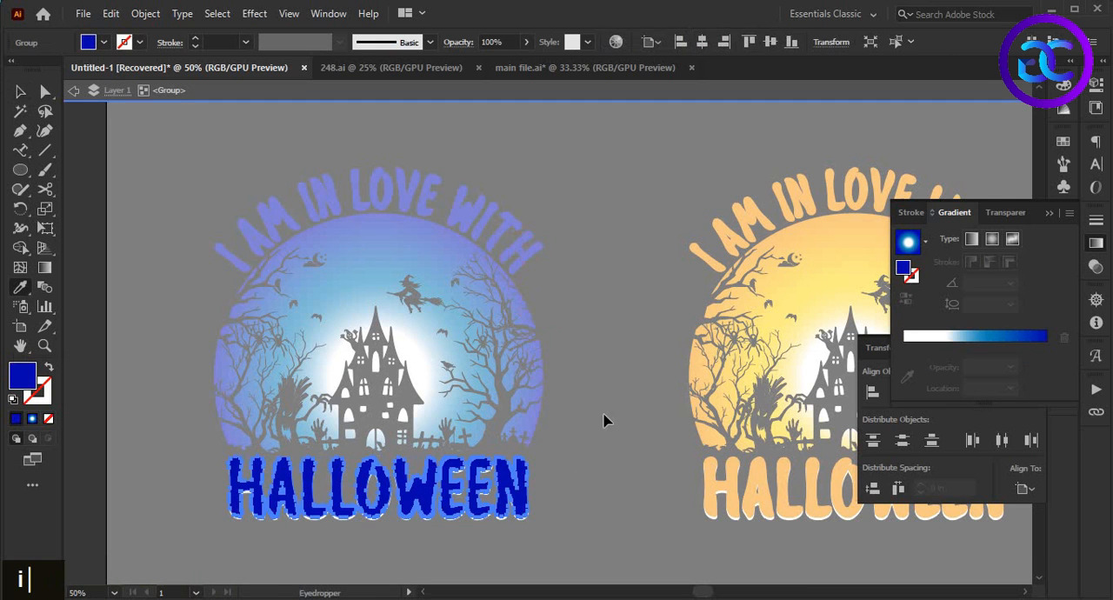
key("v")
double_click(609, 310)
scroll(609, 321, "down", 1, "alt")
double_click(609, 322)
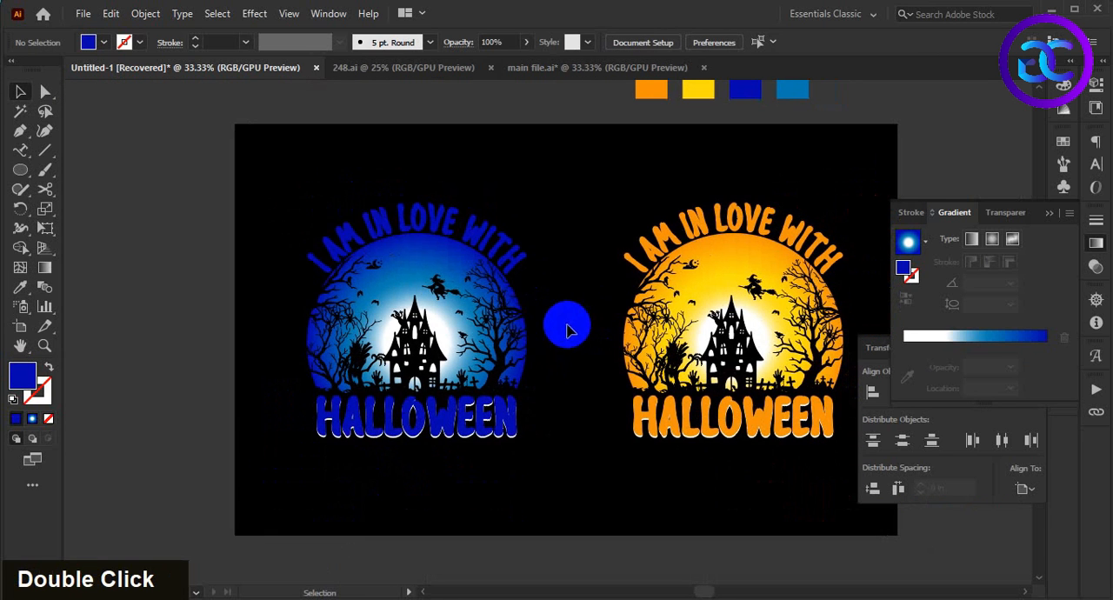
Step: Group all parts of the blue design together, and group the orange design's parts separately
left_click_drag(300, 182, 525, 469)
key("ctrl+g")
left_click(568, 470)
left_click_drag(580, 182, 814, 491)
key("ctrl+g")
double_click(687, 480)
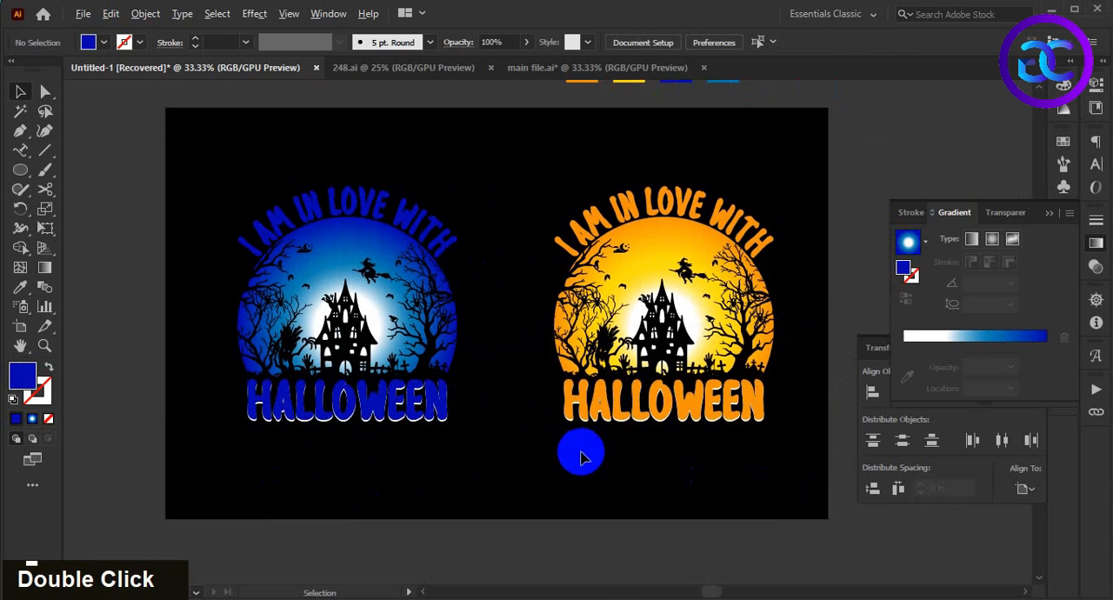
Step: Move the orange design horizontally closer to the blue design and deselect it
scroll(588, 472, "down", 1)
scroll(582, 479, "up", 1)
left_click(676, 306)
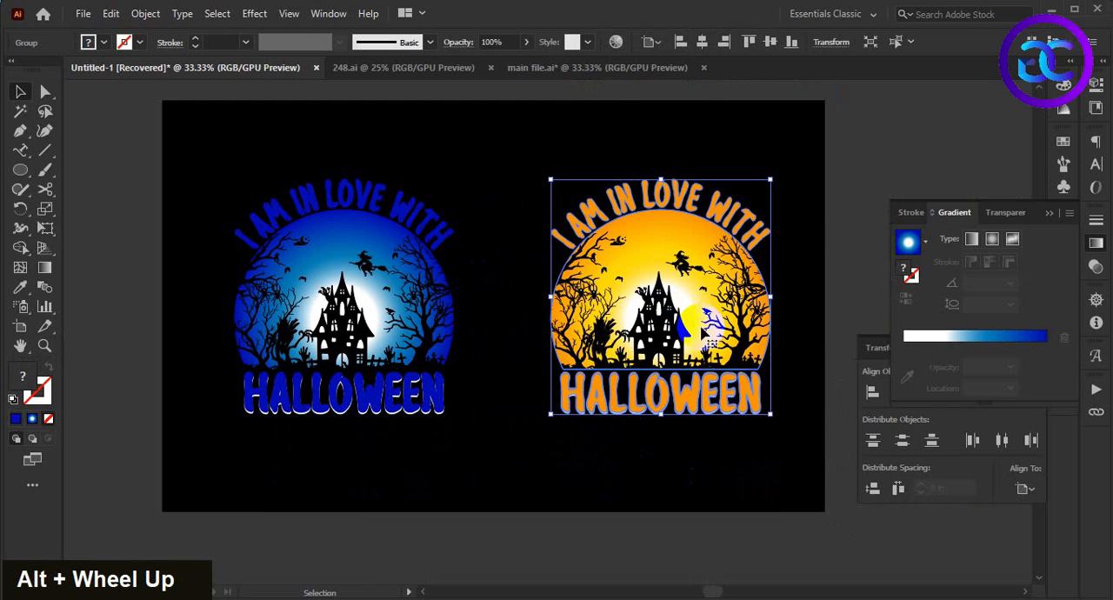
left_click_drag(701, 329, 663, 328)
left_click(671, 472)
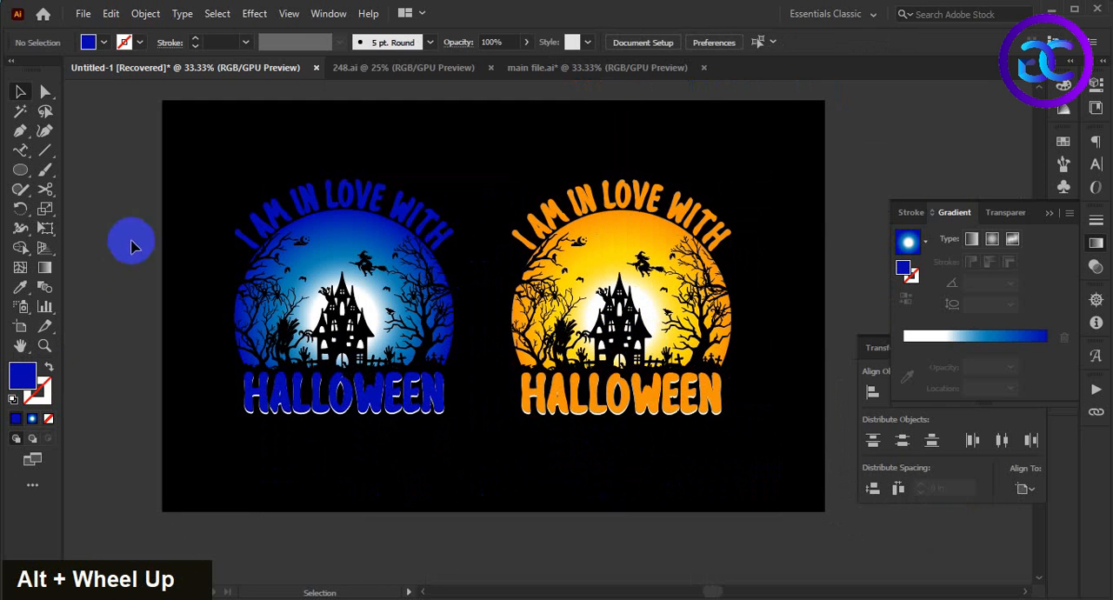
Step: Group the blue and orange designs together and center the group horizontally and vertically on the artboard
left_click_drag(224, 182, 756, 469)
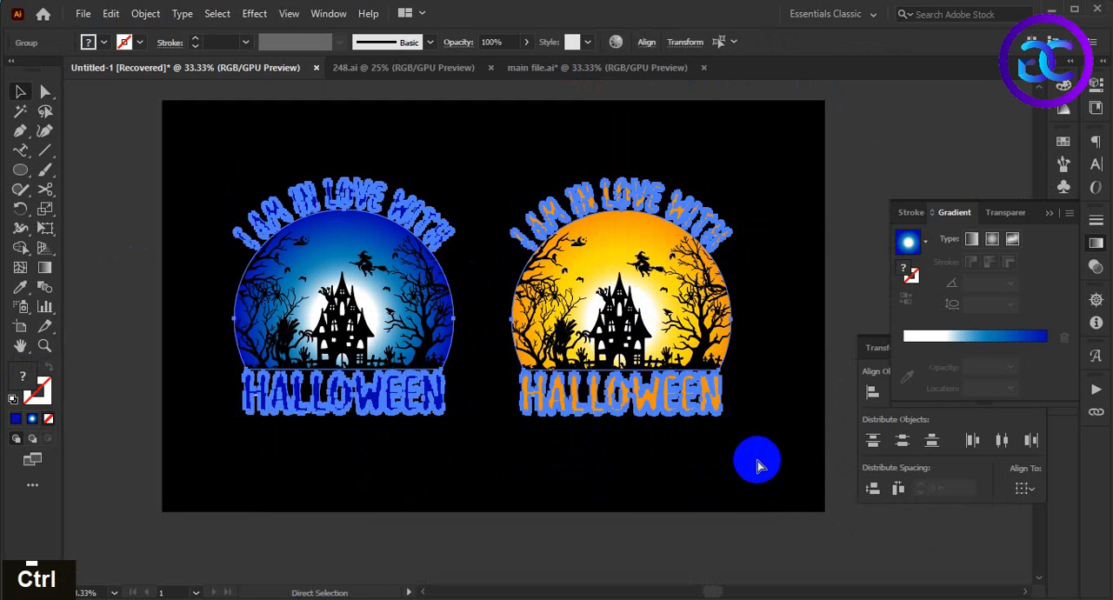
key("ctrl+g")
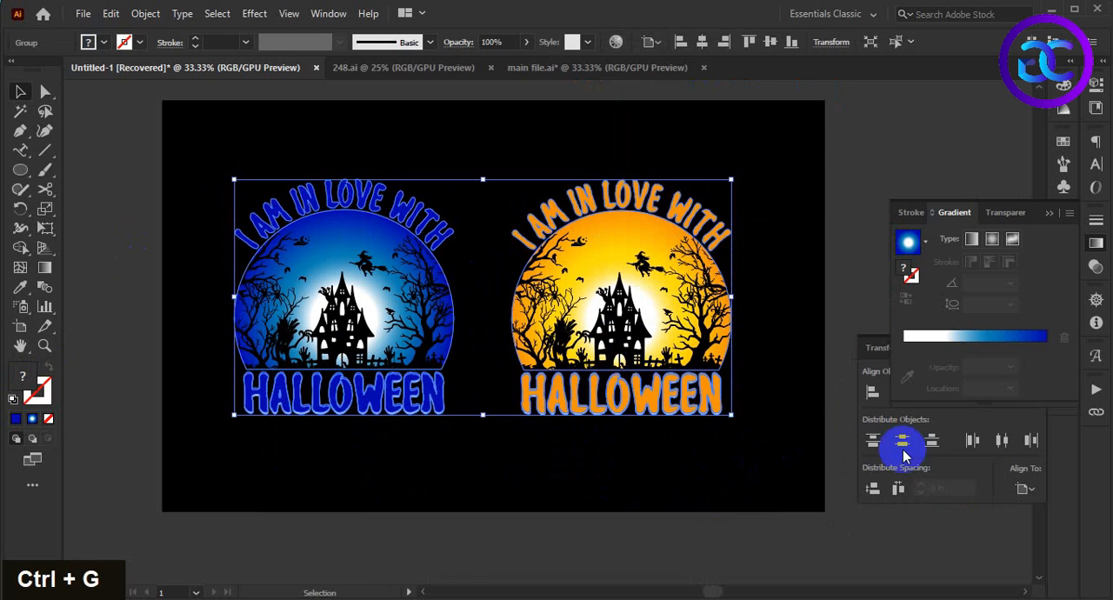
left_click(1098, 244)
left_click(902, 392)
left_click(1002, 393)
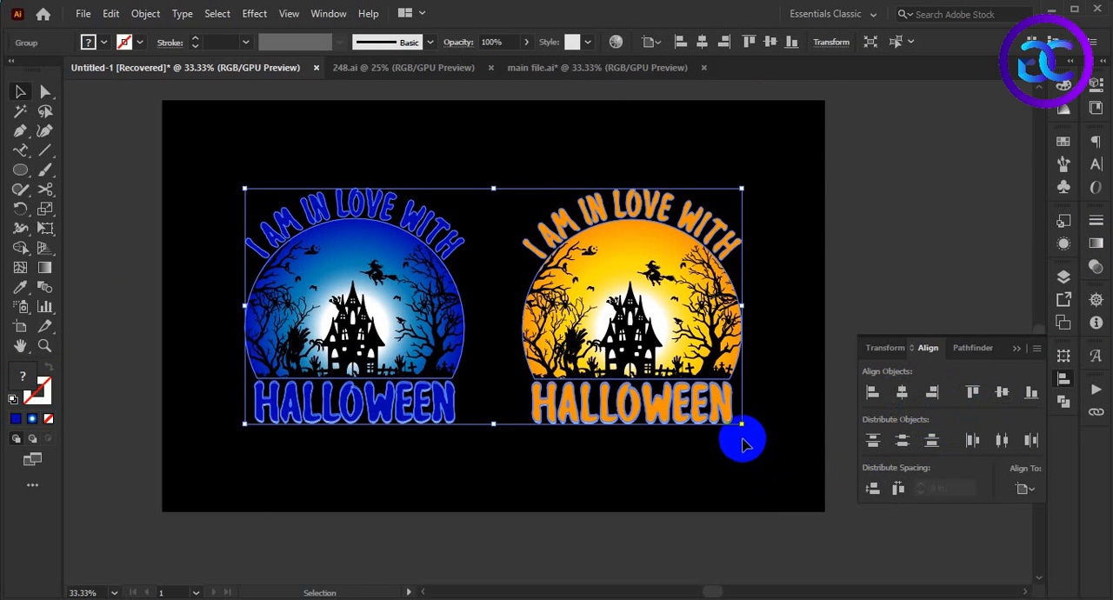
Step: Enlarge the combined group proportionally from its center to nearly fill the artboard's width, and deselect it
left_click_drag(743, 425, 798, 504)
left_click(798, 504)
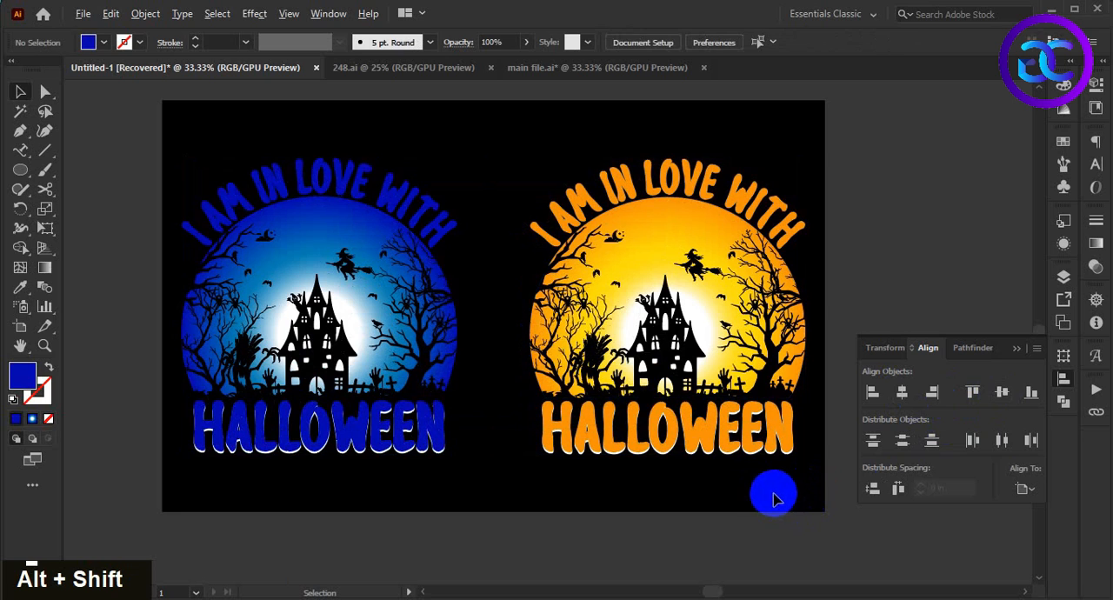
left_click_drag(771, 495, 778, 513)
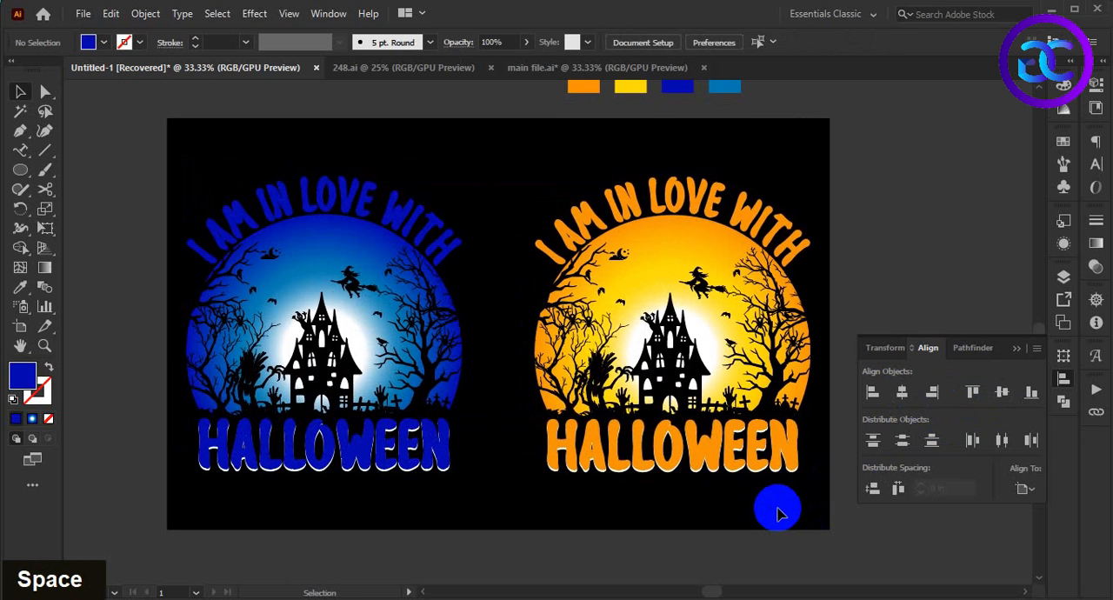